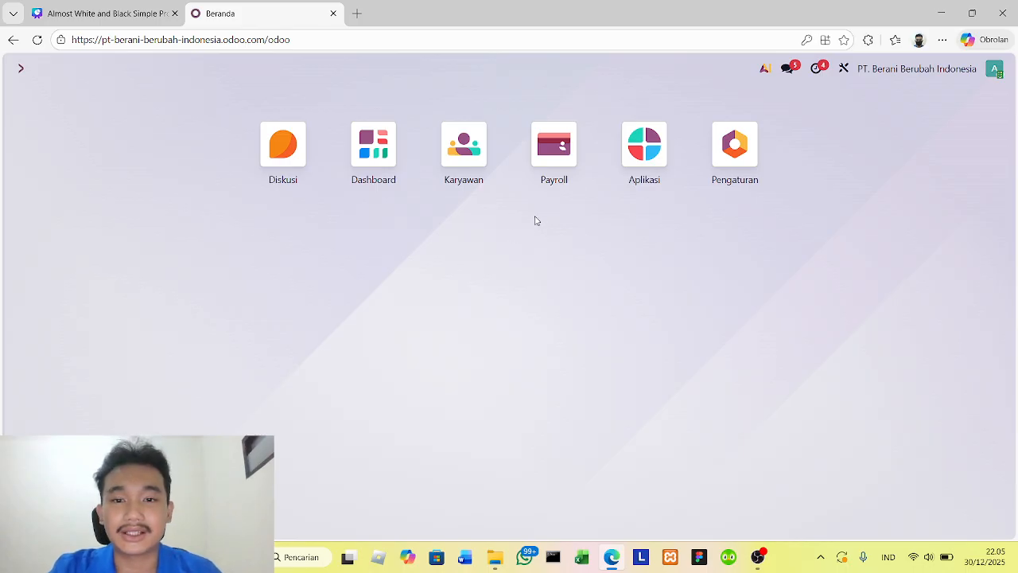
# - Create a new employee record in the Karyawan app and name the employee Lionel Messi
pyautogui.click(462, 148)
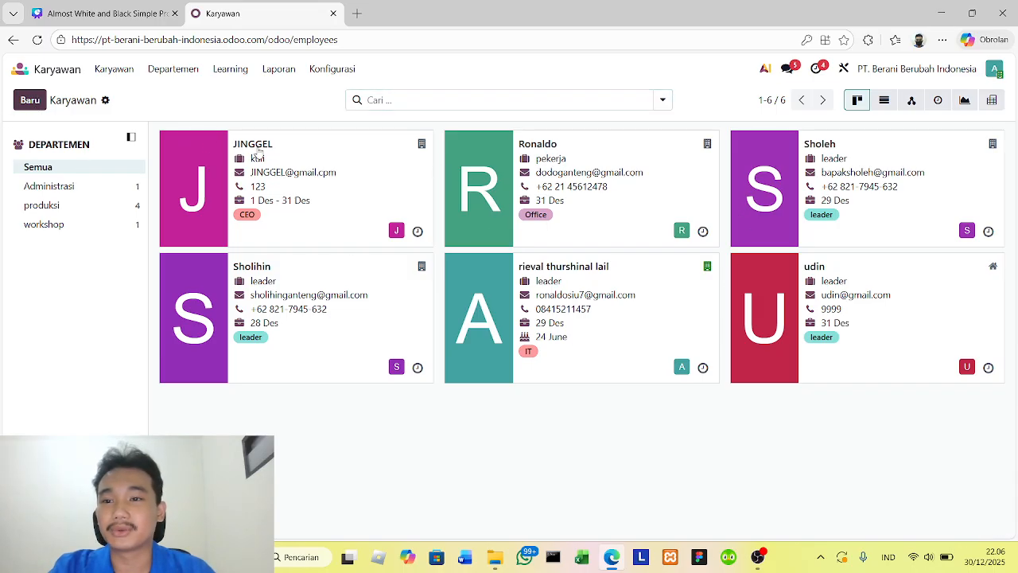
pyautogui.click(38, 104)
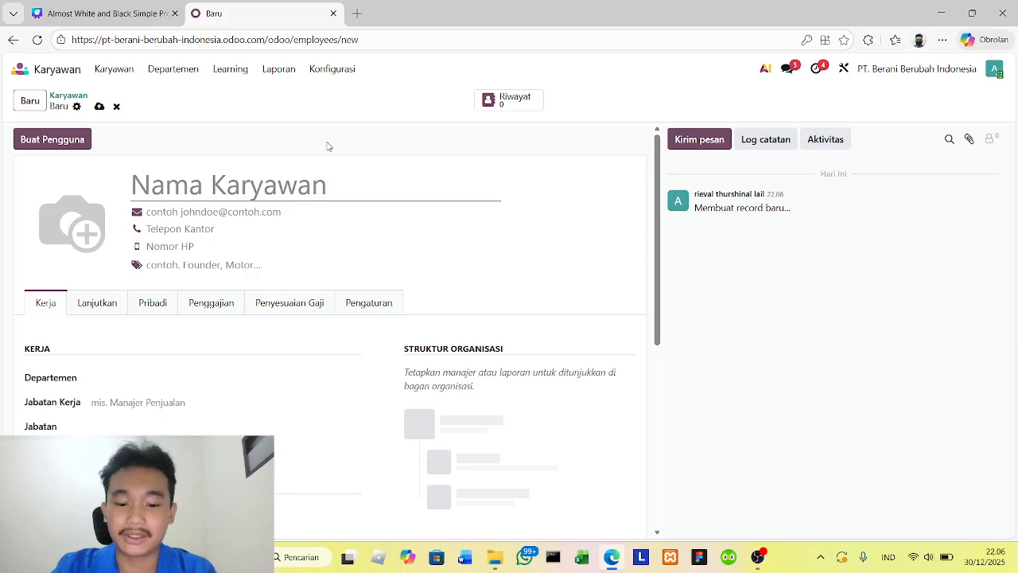
pyautogui.write('Lione')
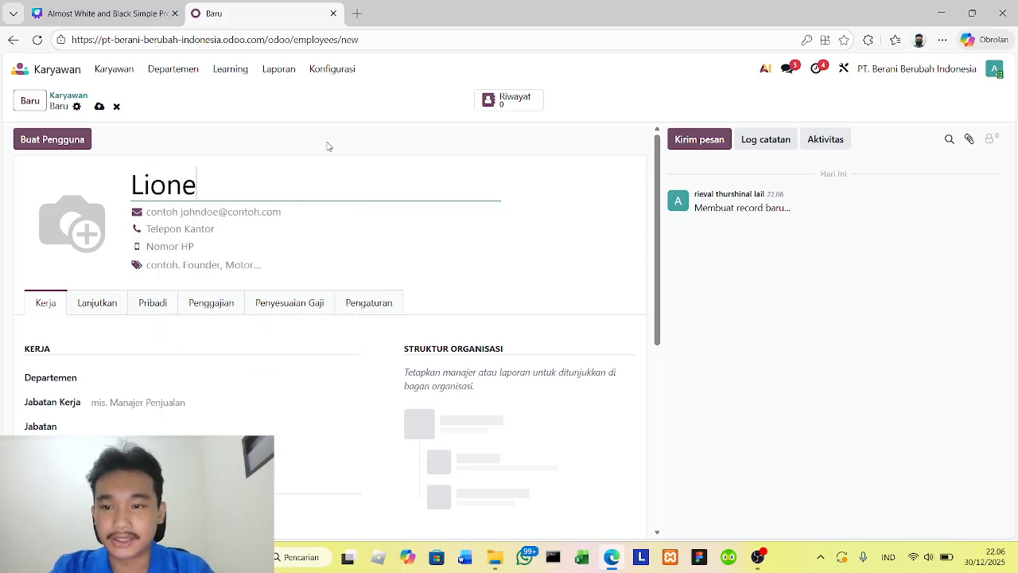
pyautogui.write('l m')
pyautogui.press('BackSpace')
pyautogui.write('M')
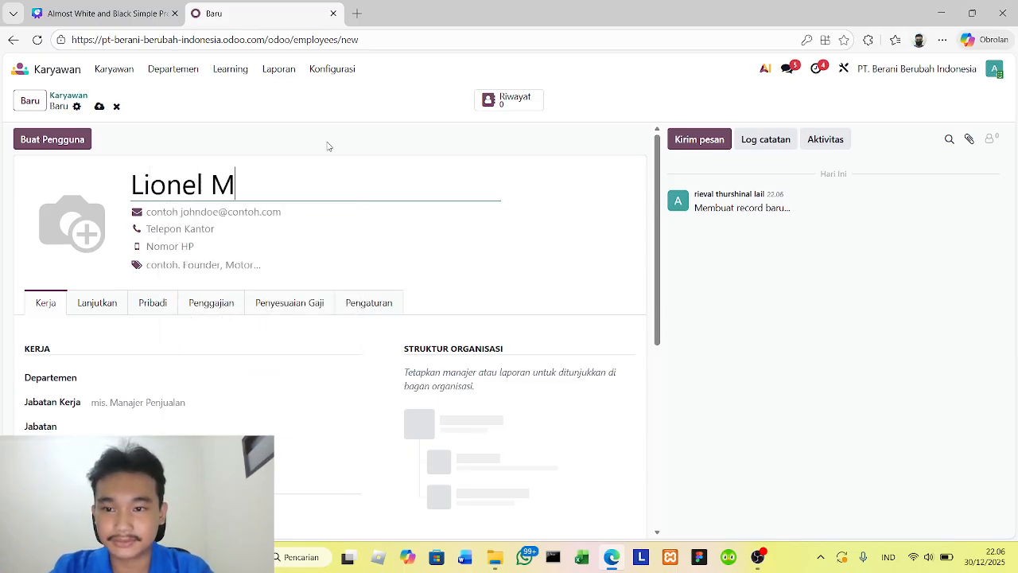
pyautogui.write('essi')
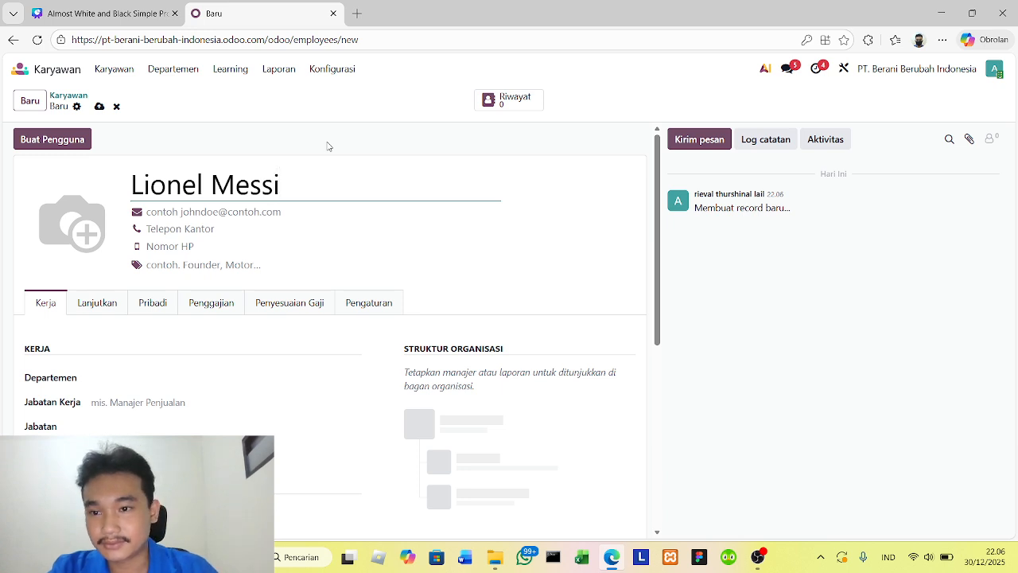
# - Enter the employee's work e-mail address in the record header
pyautogui.click(250, 208)
pyautogui.write('G')
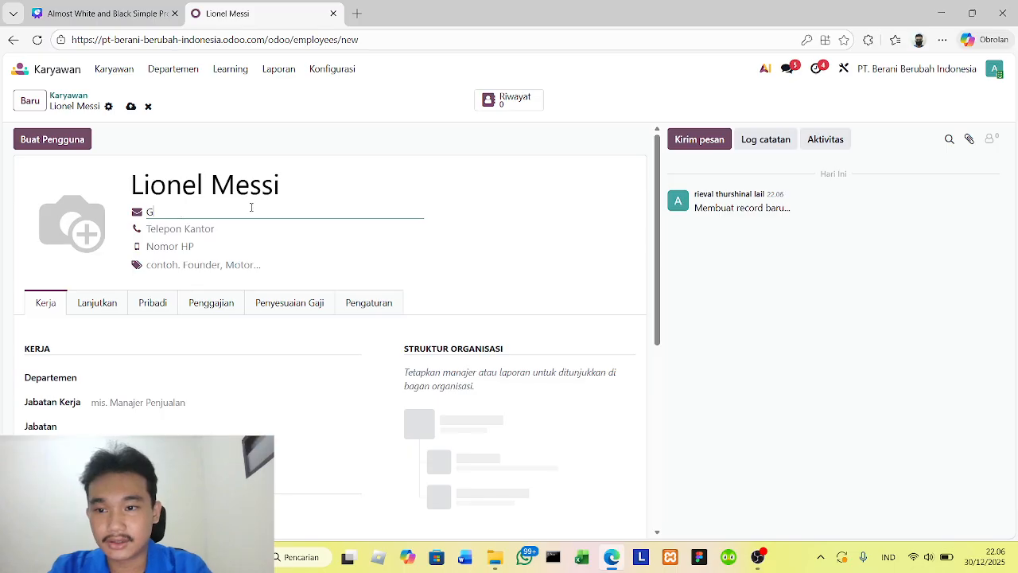
pyautogui.press('BackSpace')
pyautogui.press('BackSpace')
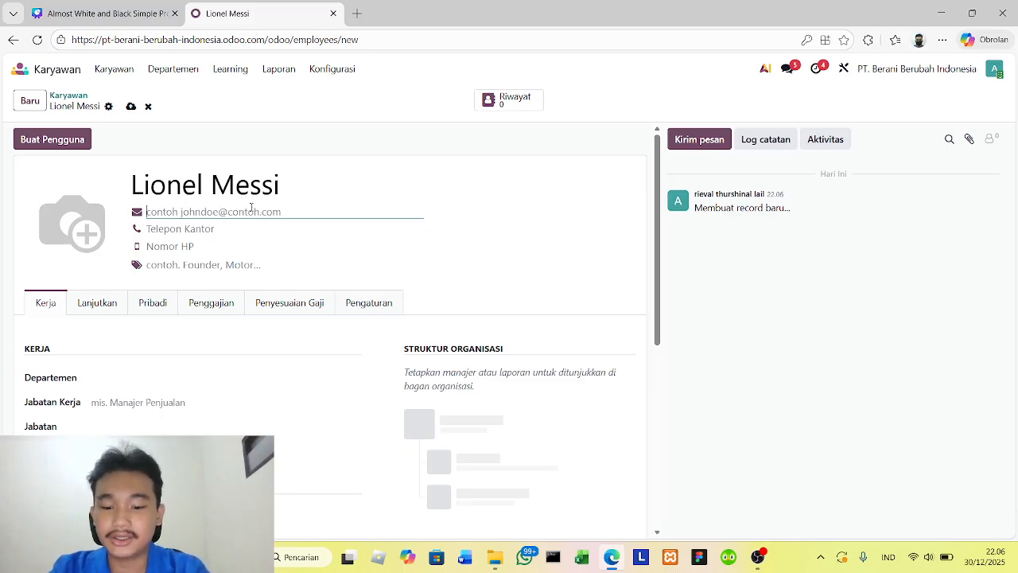
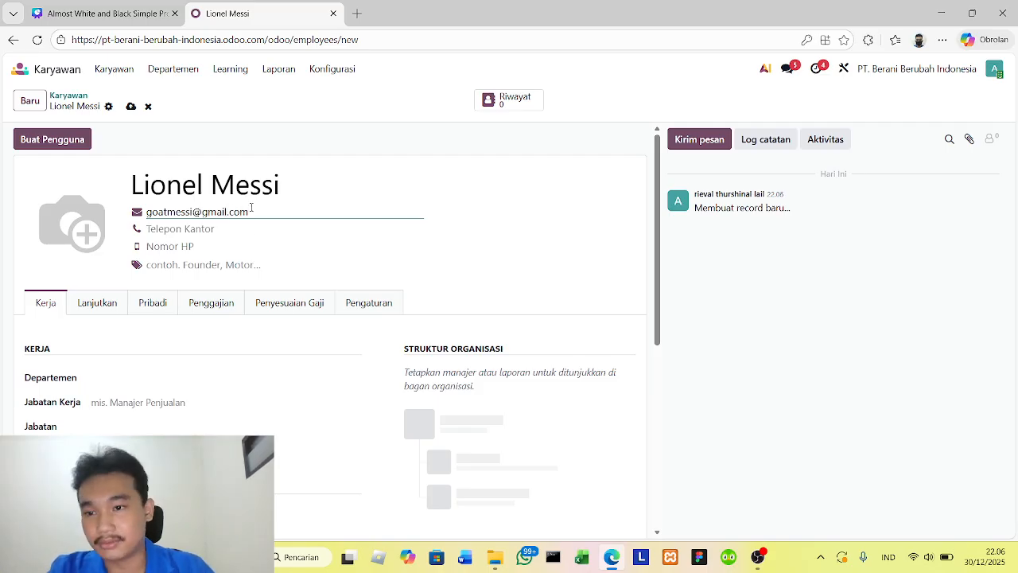
# - Fill in the employee's office phone number and mobile number
pyautogui.press('Tab')
pyautogui.write('0887')
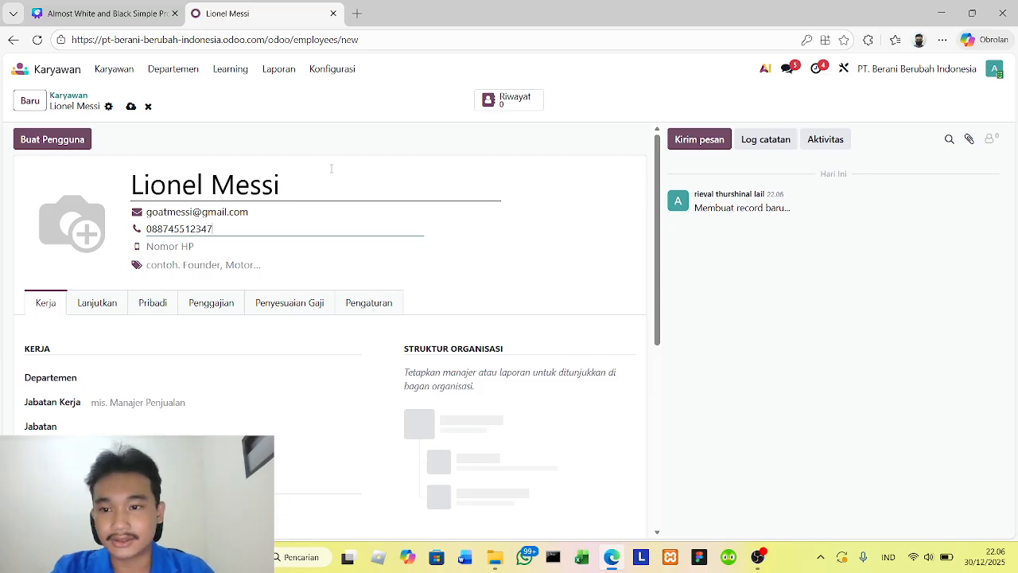
pyautogui.click(223, 251)
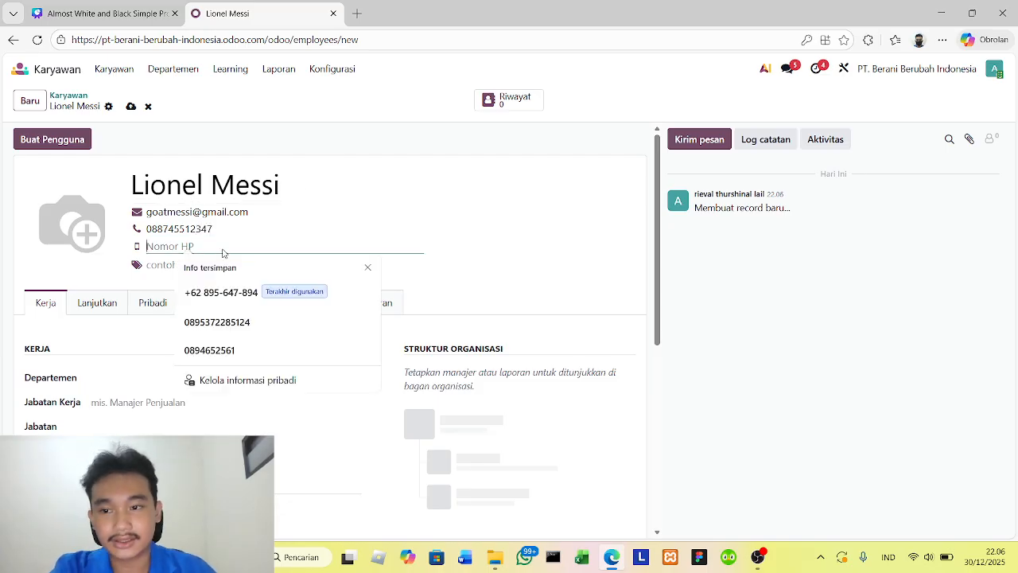
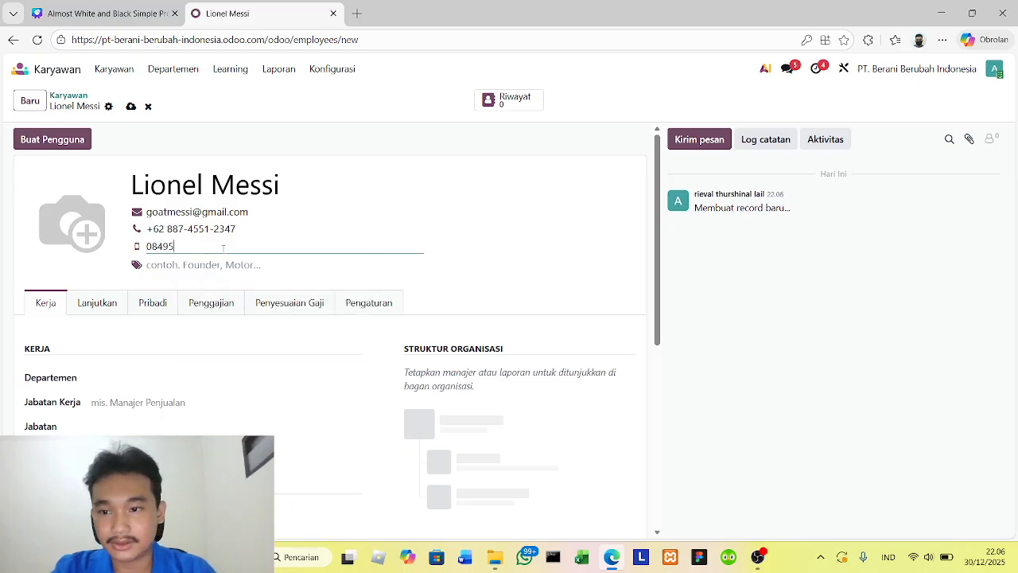
# - Tag the employee as Office and assign the employee to the workshop department
pyautogui.click(182, 266)
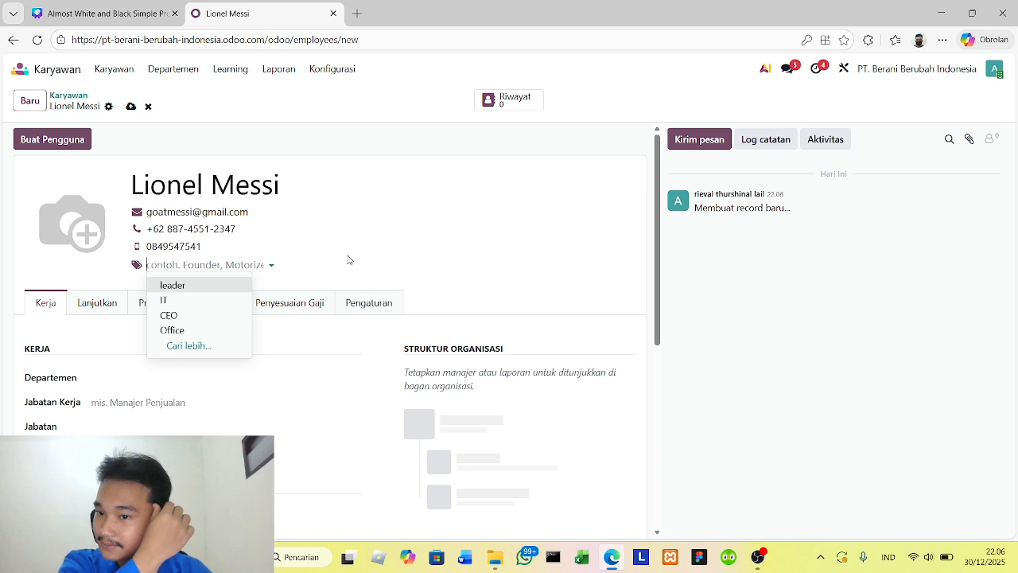
pyautogui.click(176, 330)
pyautogui.scroll(-2, 215, 284)
pyautogui.click(136, 243)
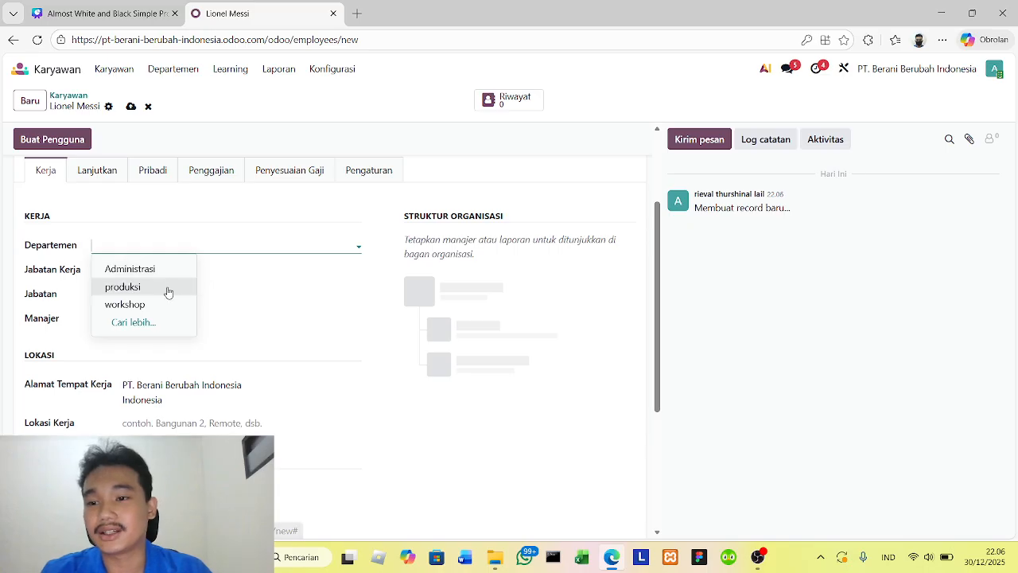
pyautogui.click(131, 304)
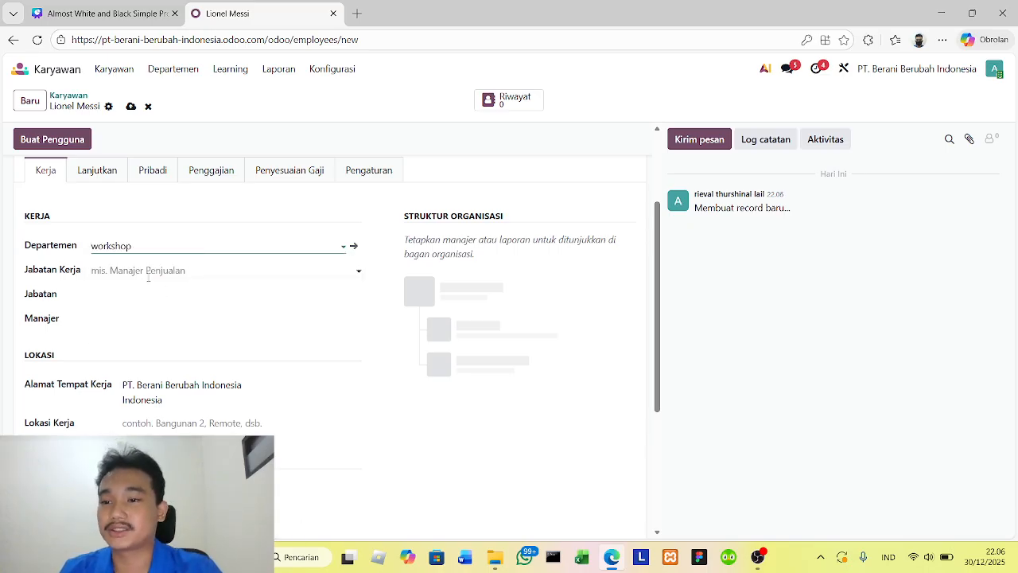
# - Set the job position (Jabatan Kerja) to pekerja and choose the leader in third place on the employee list as manager
pyautogui.click(170, 271)
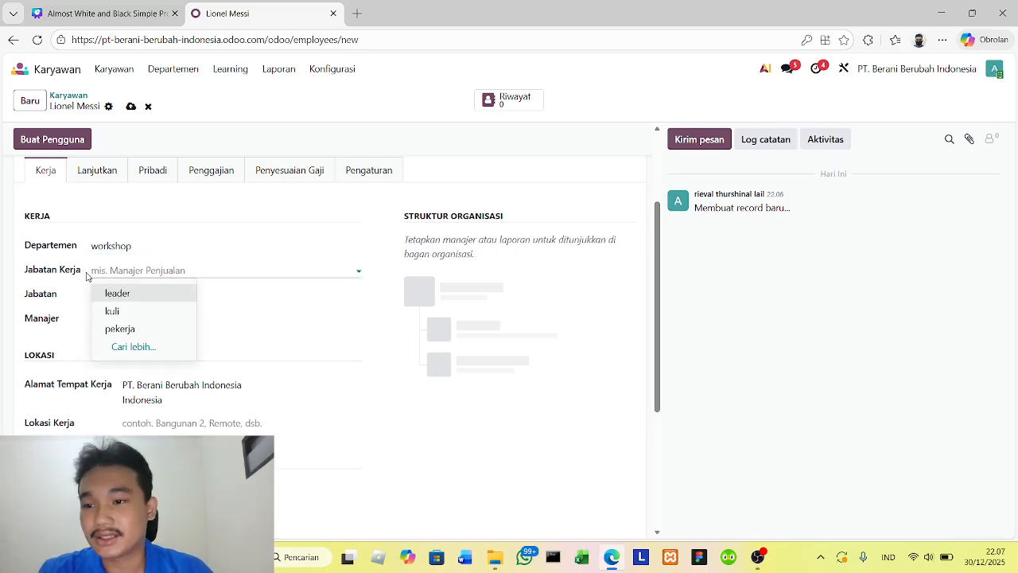
pyautogui.click(132, 329)
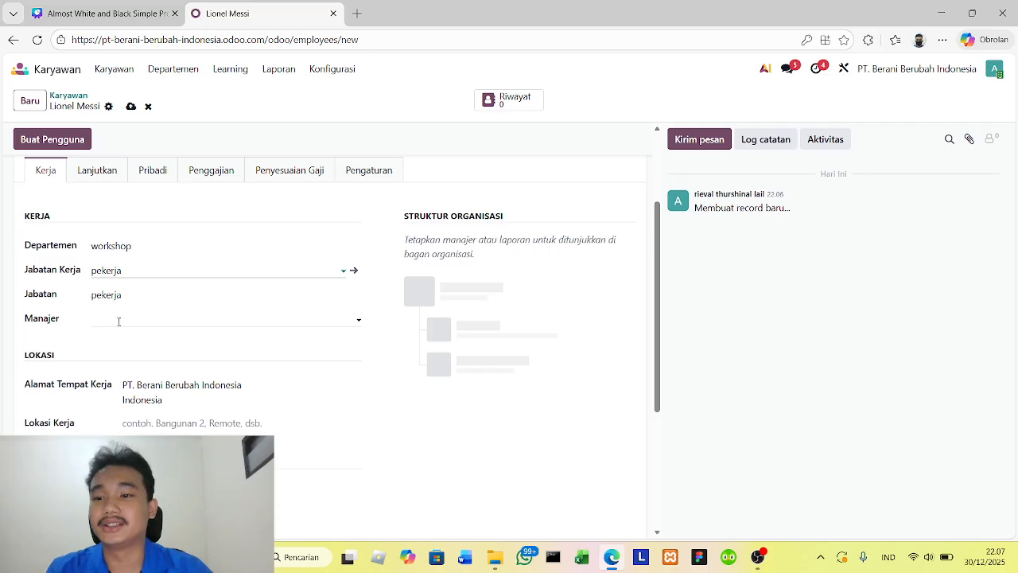
pyautogui.click(118, 320)
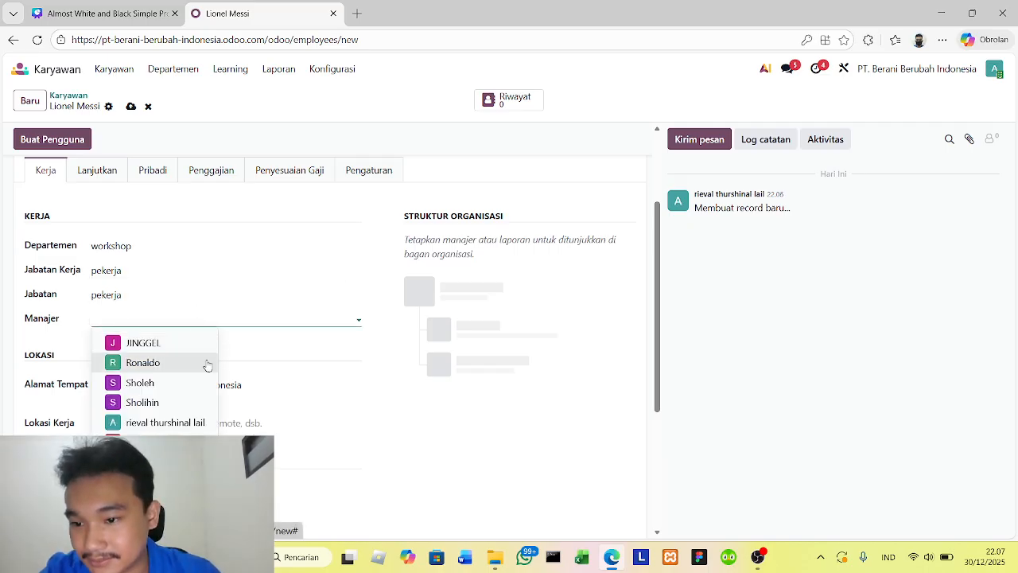
pyautogui.click(167, 391)
# - Set the employee's work location (Lokasi Kerja) to Office
pyautogui.scroll(-2, 221, 296)
pyautogui.click(221, 293)
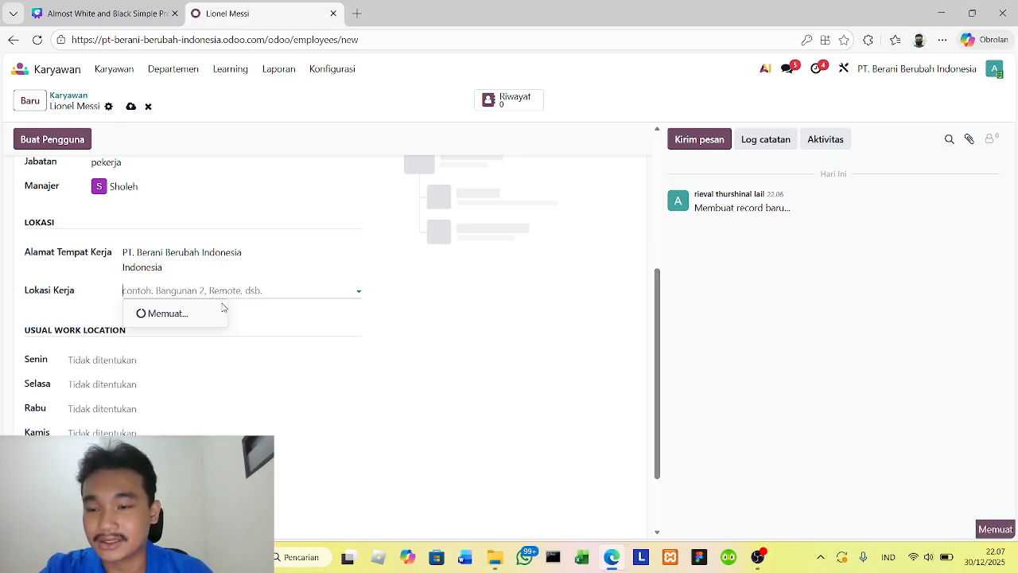
pyautogui.click(185, 332)
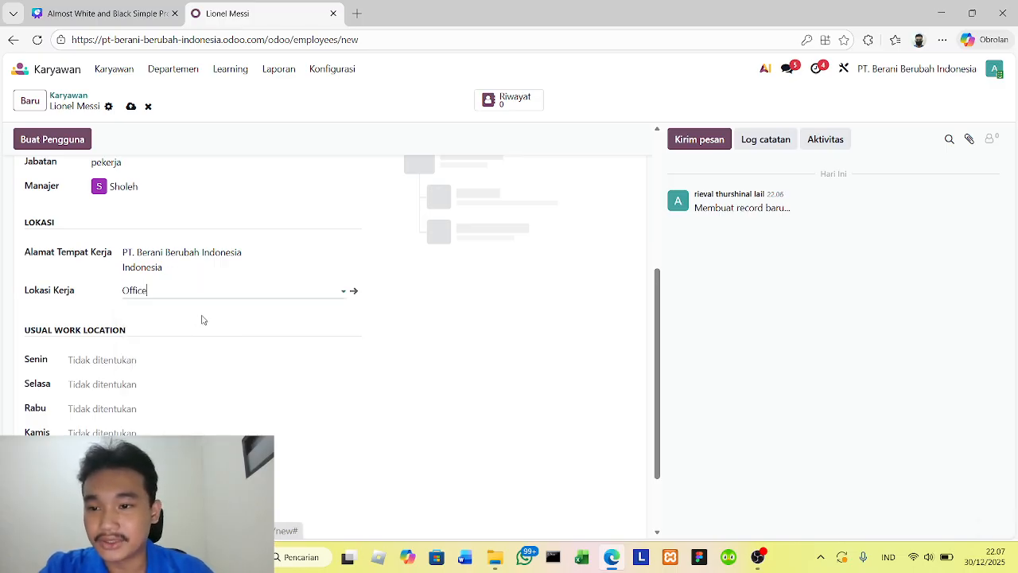
# - Set the usual work location to Office for each day from Monday (Senin) to Friday (Jumat)
pyautogui.click(183, 358)
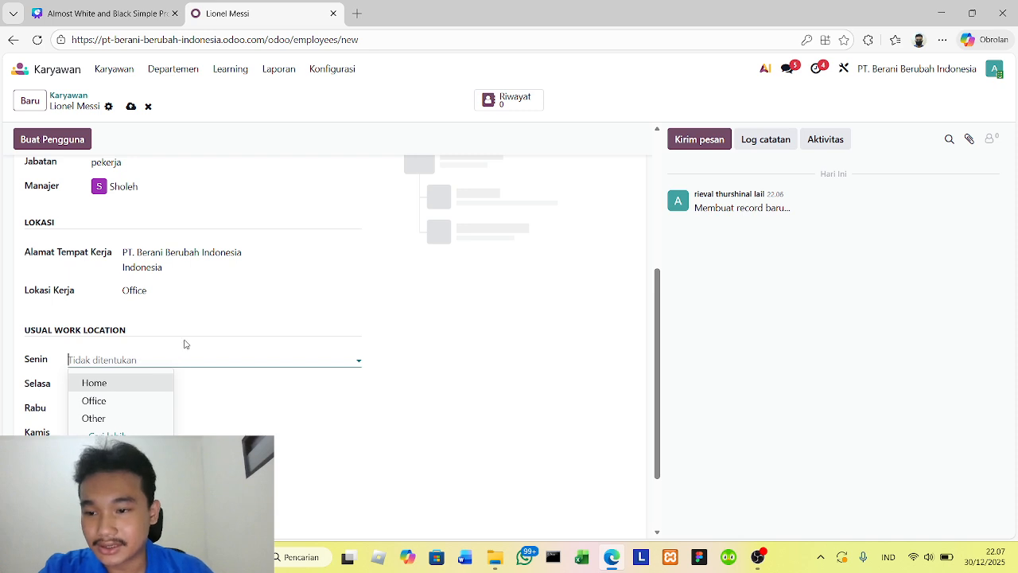
pyautogui.scroll(-2, 171, 294)
pyautogui.click(149, 266)
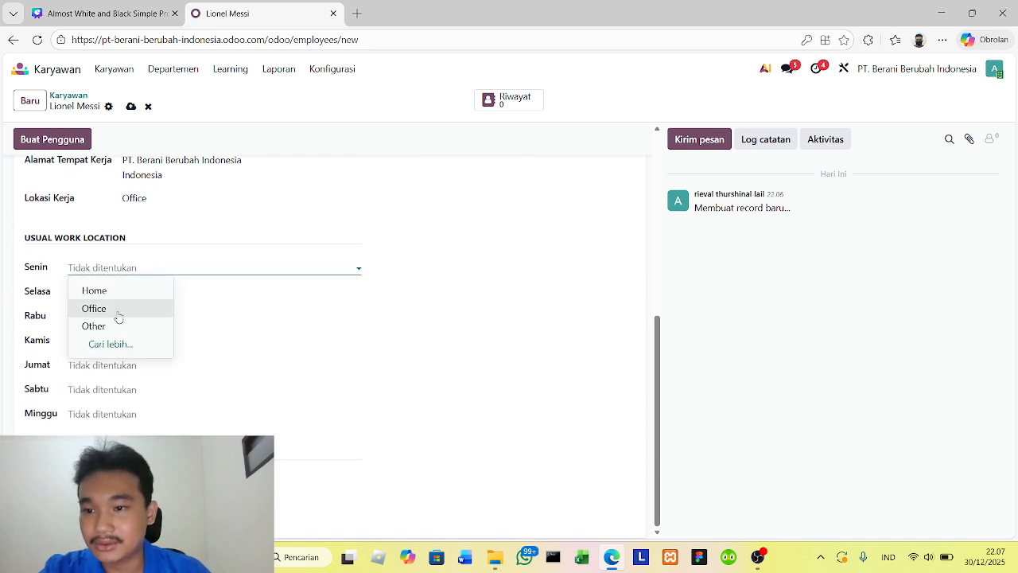
pyautogui.click(111, 309)
pyautogui.click(136, 289)
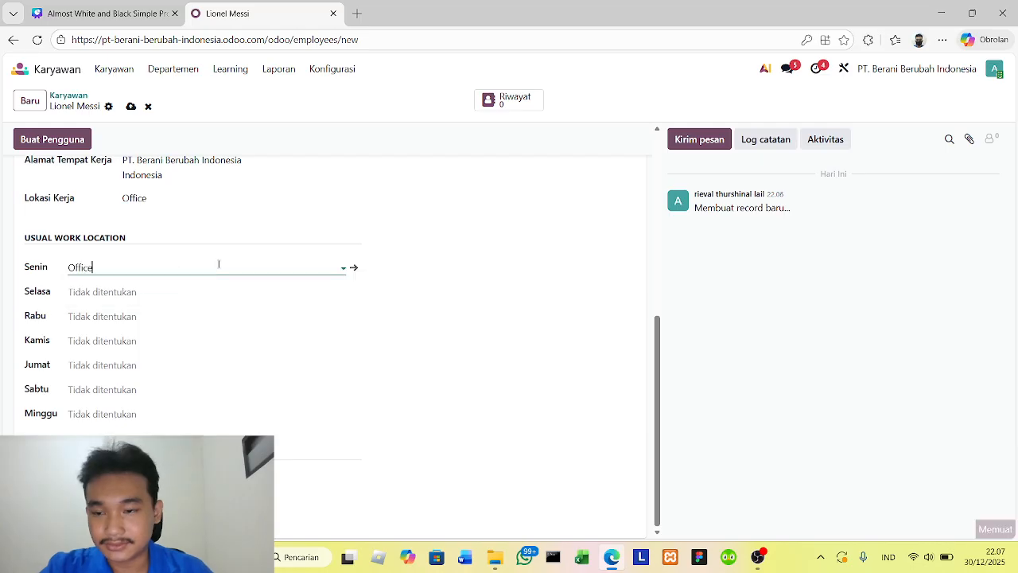
pyautogui.click(140, 292)
pyautogui.click(127, 333)
pyautogui.click(111, 316)
pyautogui.click(107, 354)
pyautogui.click(111, 342)
pyautogui.click(94, 382)
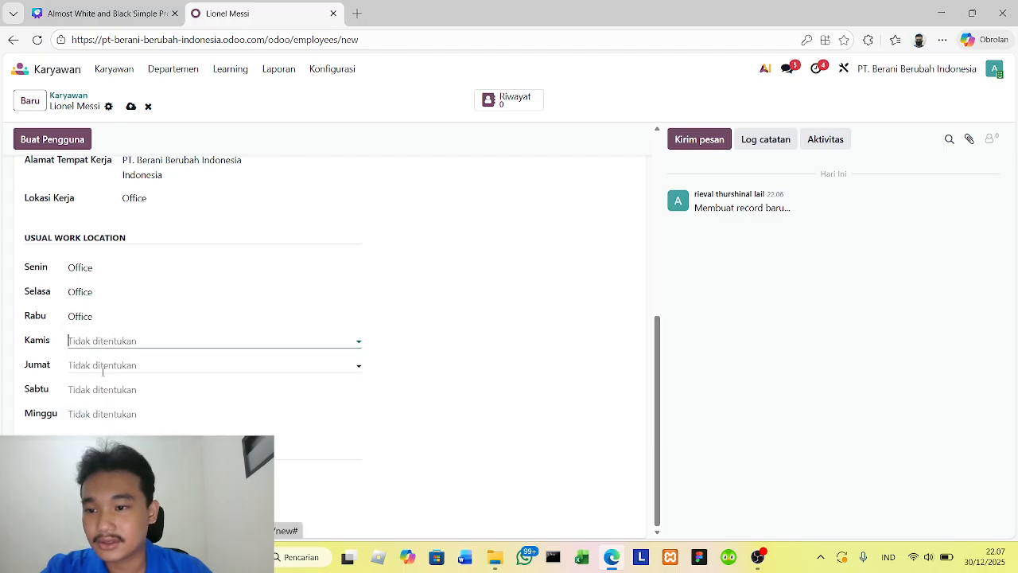
pyautogui.click(104, 365)
pyautogui.click(96, 404)
# - Set the usual work location to Office for Saturday (Sabtu) and Home for Sunday (Minggu)
pyautogui.click(120, 390)
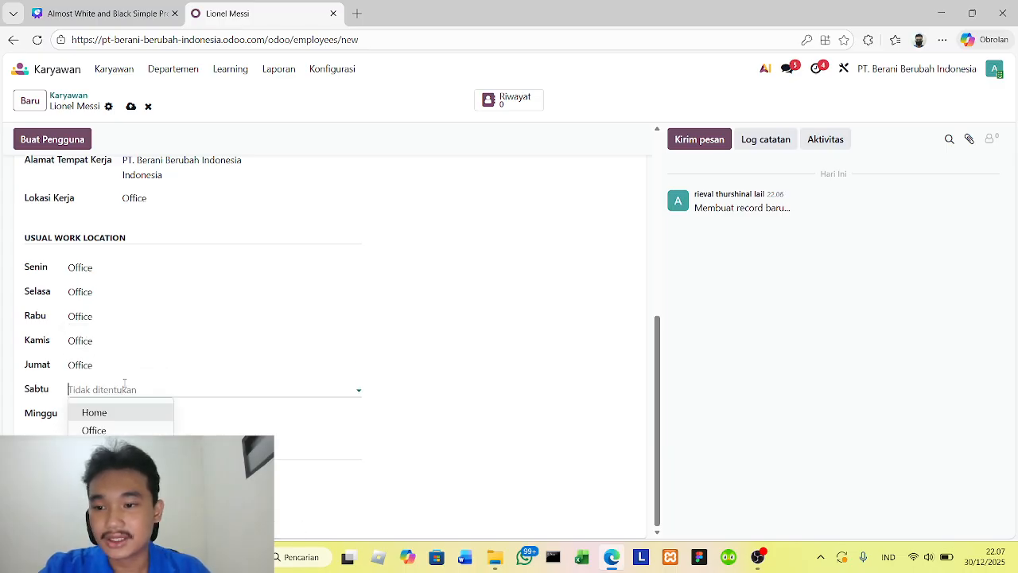
pyautogui.click(131, 412)
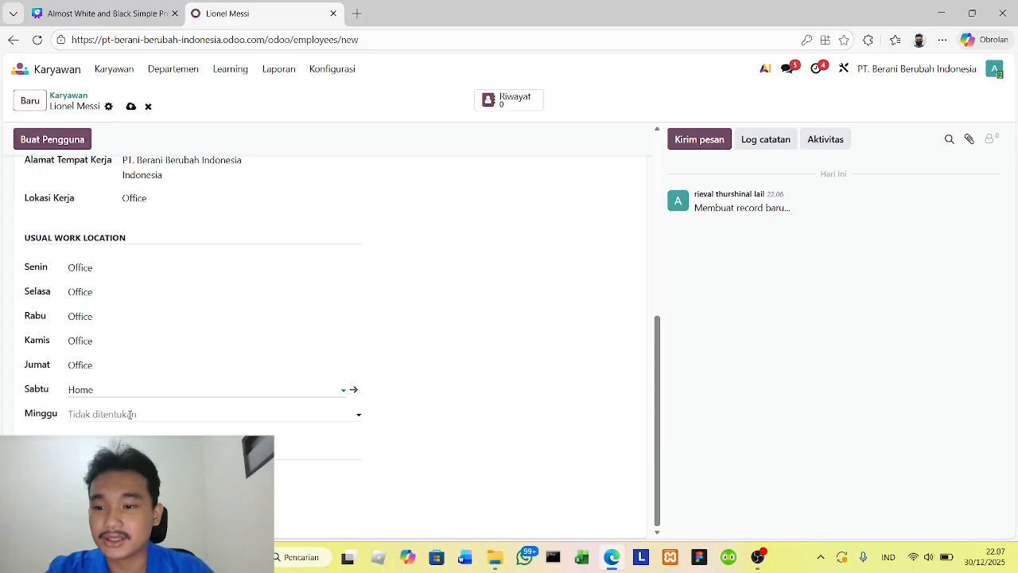
pyautogui.click(118, 416)
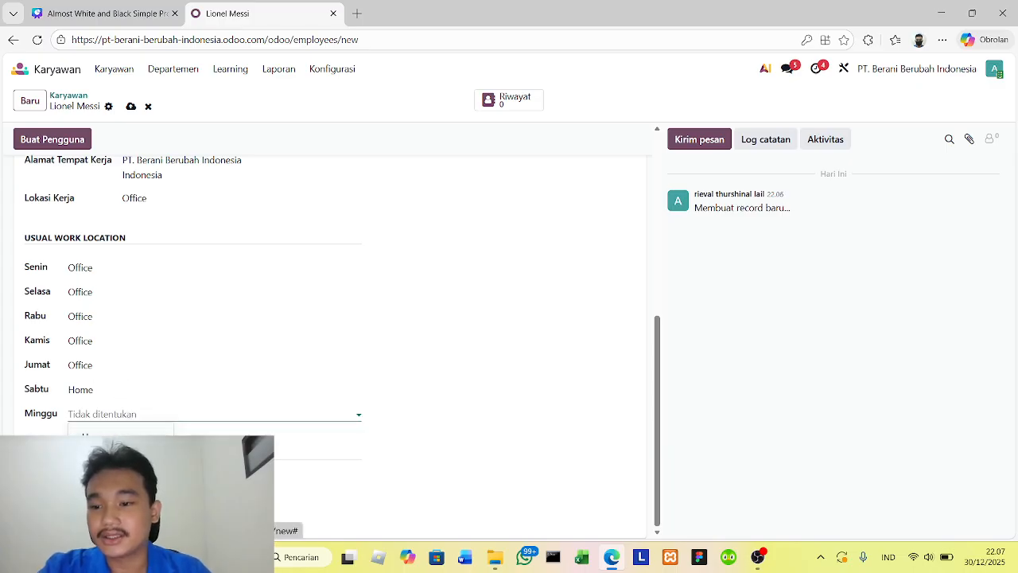
pyautogui.click(113, 388)
pyautogui.click(107, 426)
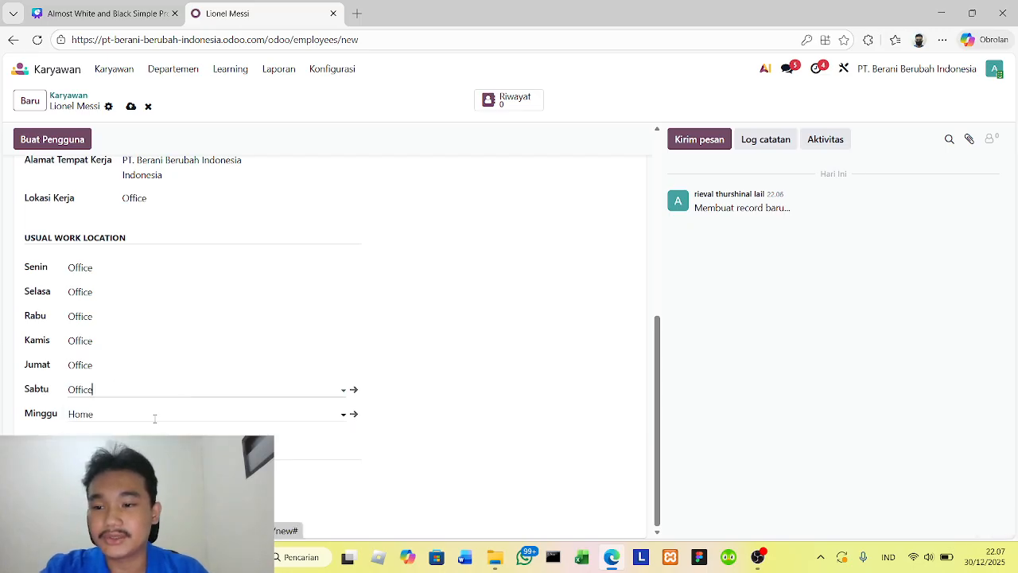
pyautogui.click(159, 470)
# - Add the language skill Spanish at level C2 to the employee's skills and save it
pyautogui.scroll(10, 255, 378)
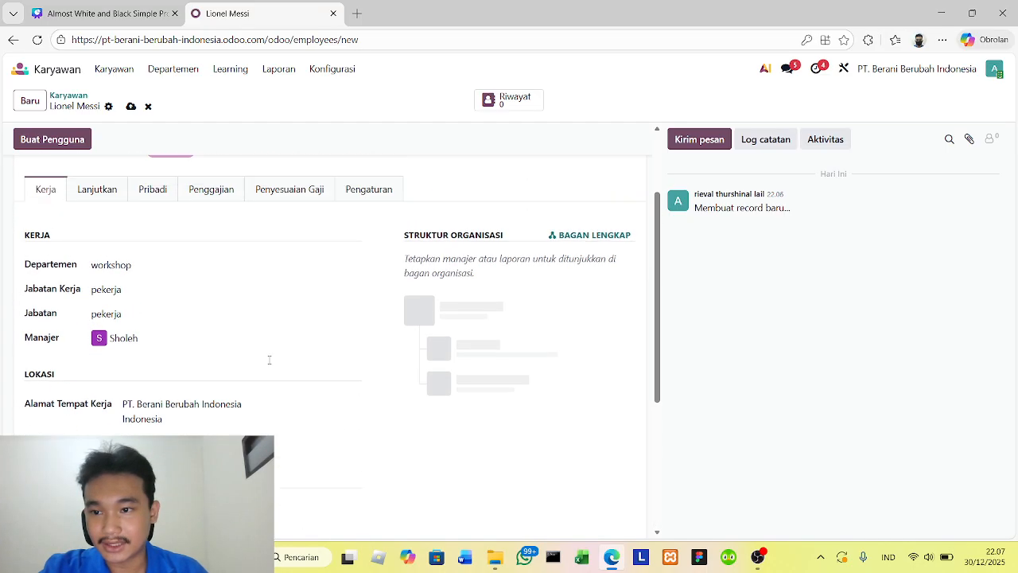
pyautogui.click(97, 303)
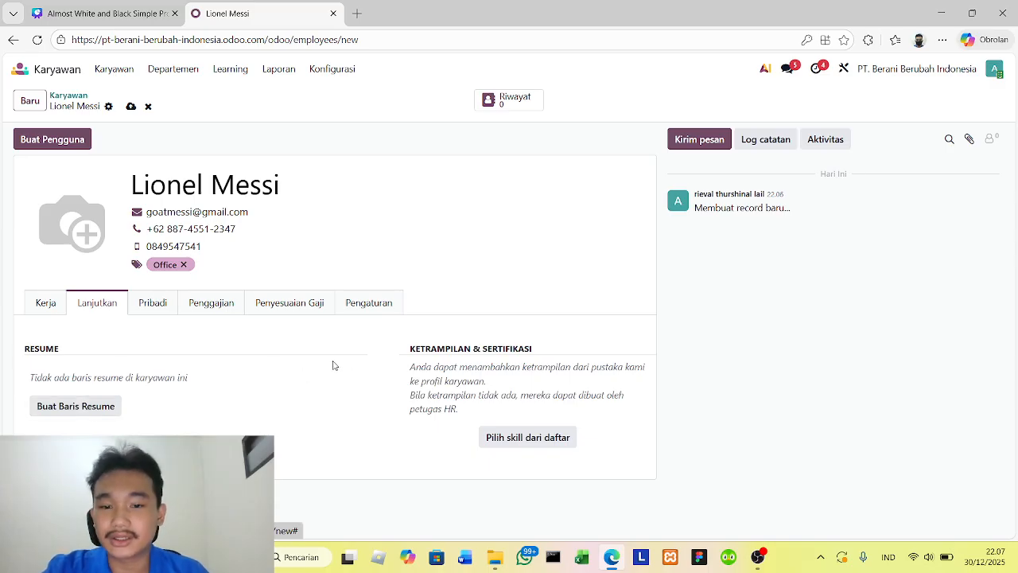
pyautogui.click(514, 438)
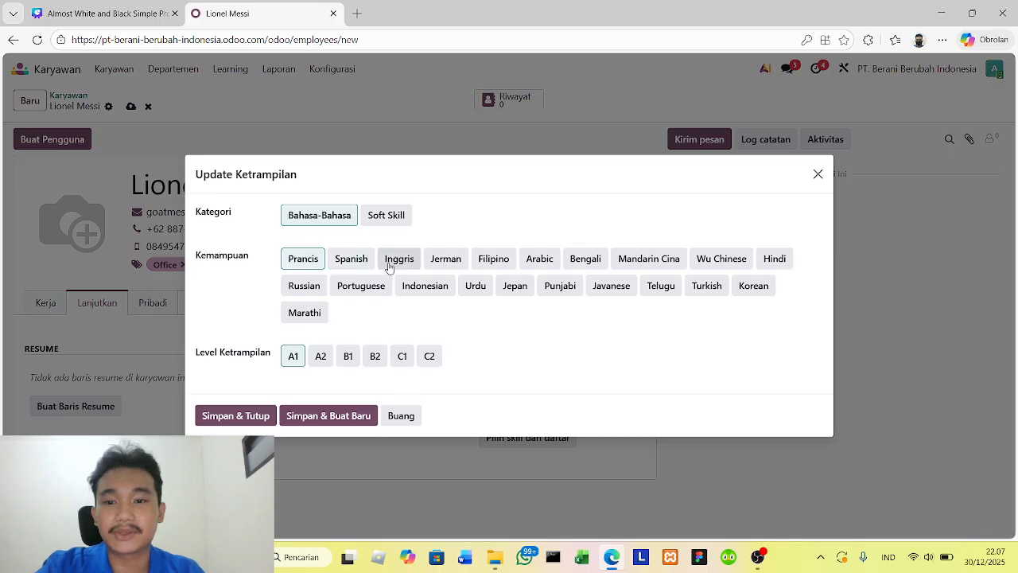
pyautogui.click(356, 262)
pyautogui.click(436, 356)
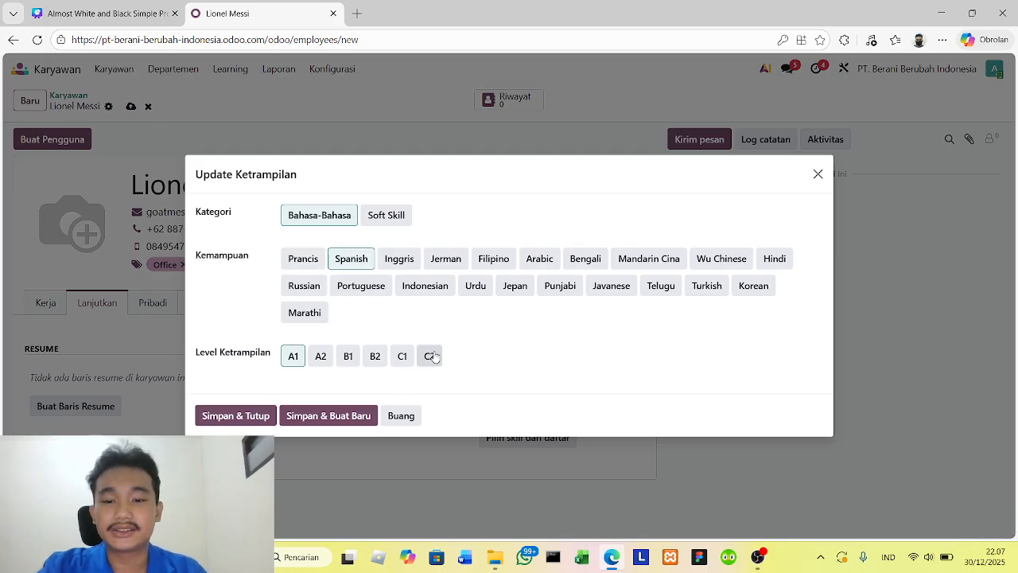
pyautogui.click(259, 416)
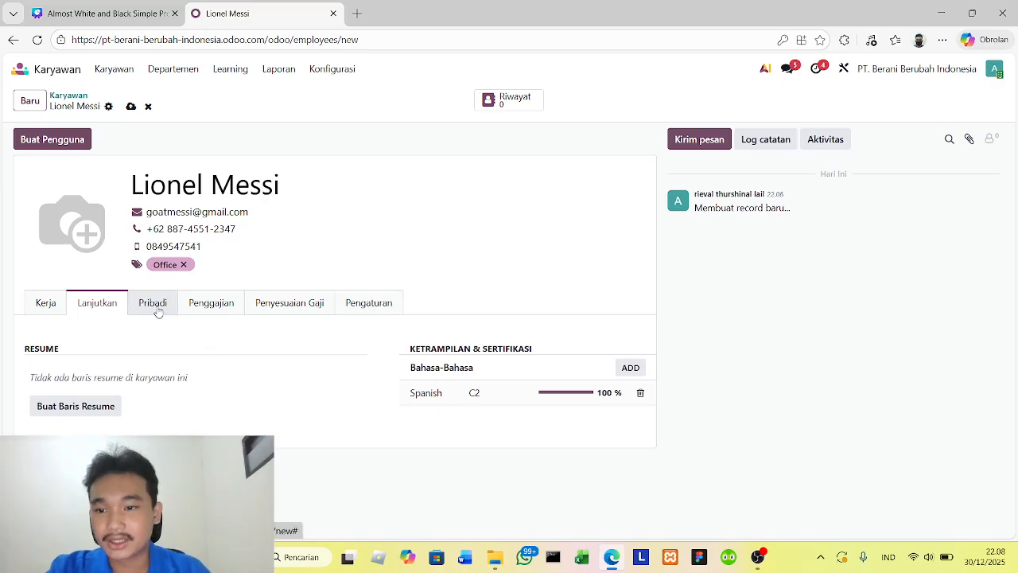
# - Enter the employee's private email address and phone number in the personal contact details (Kontak Pribadi)
pyautogui.click(157, 307)
pyautogui.scroll(-2, 275, 311)
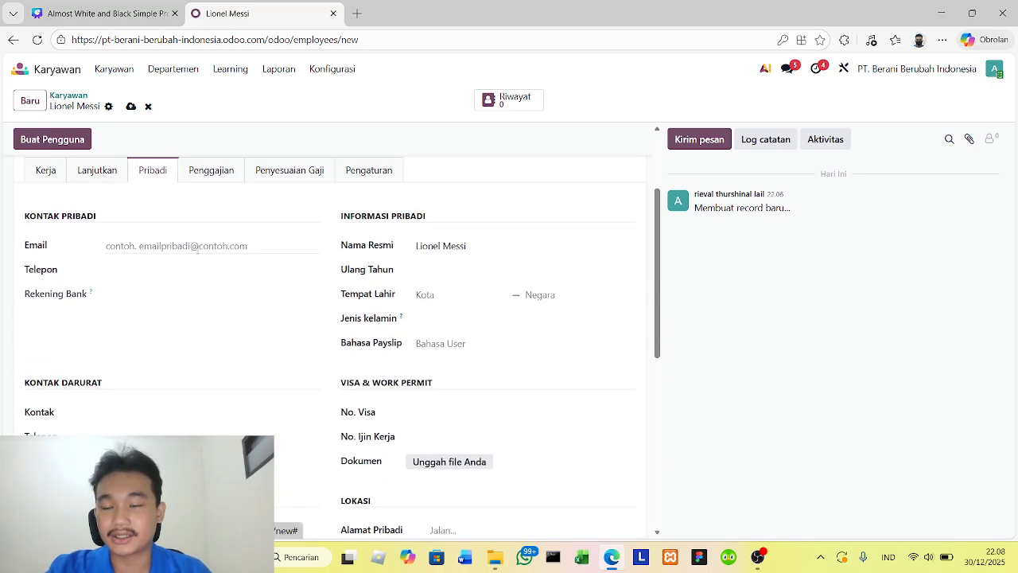
pyautogui.click(198, 247)
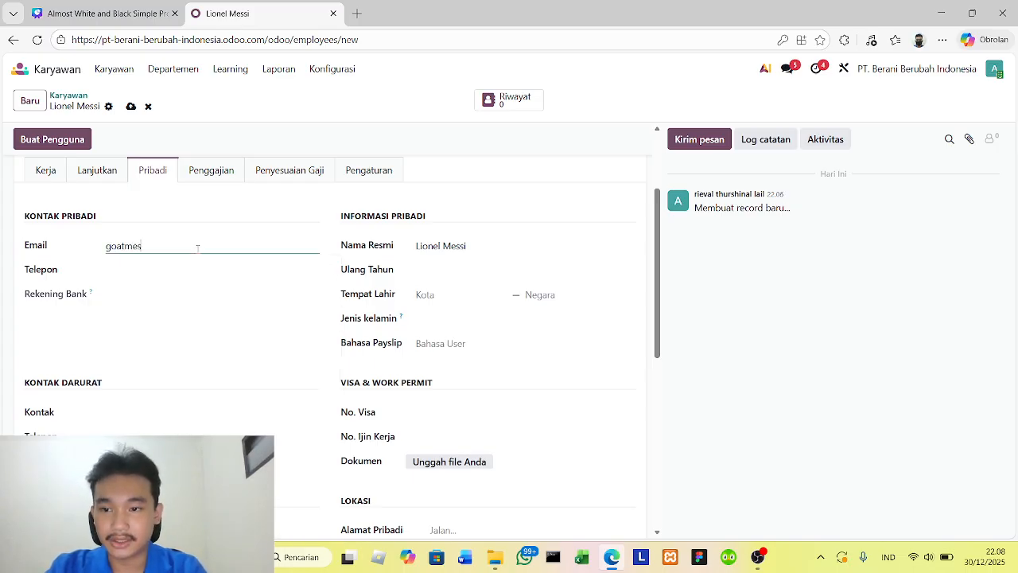
pyautogui.click(164, 265)
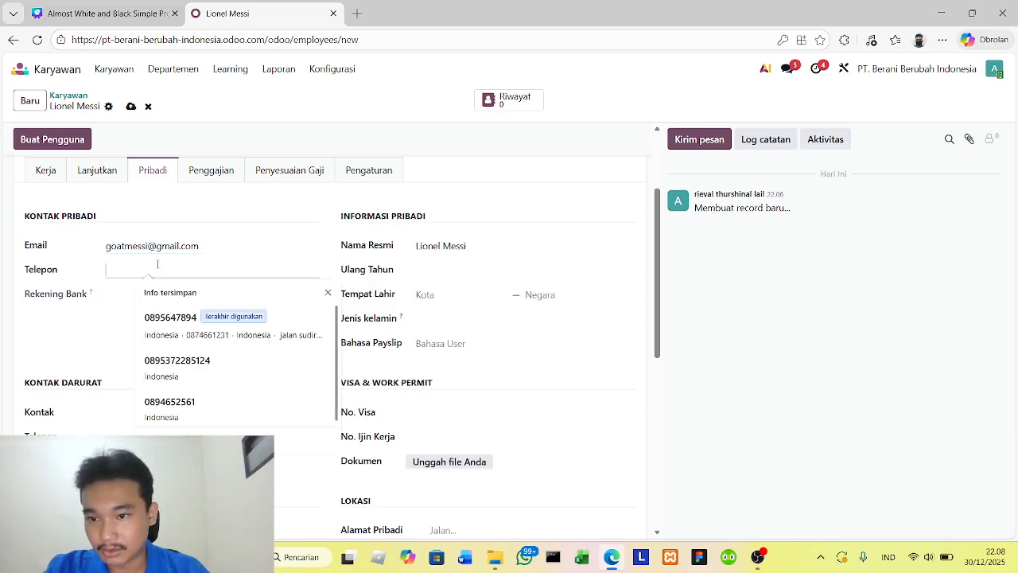
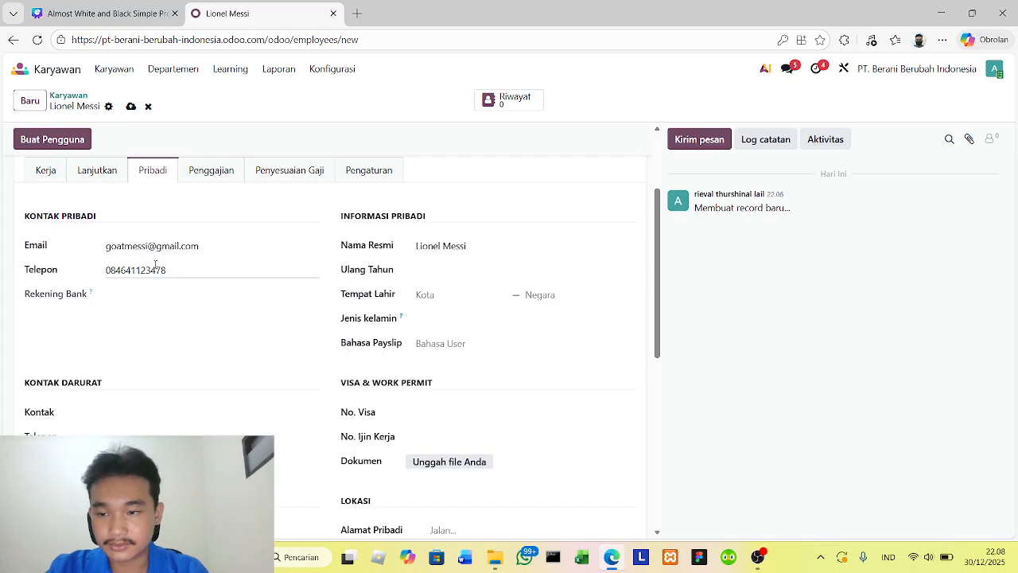
# - Fill in the emergency contact (Kontak Darurat) with contact and phone numbers in the Kontak and Telepon fields
pyautogui.click(101, 306)
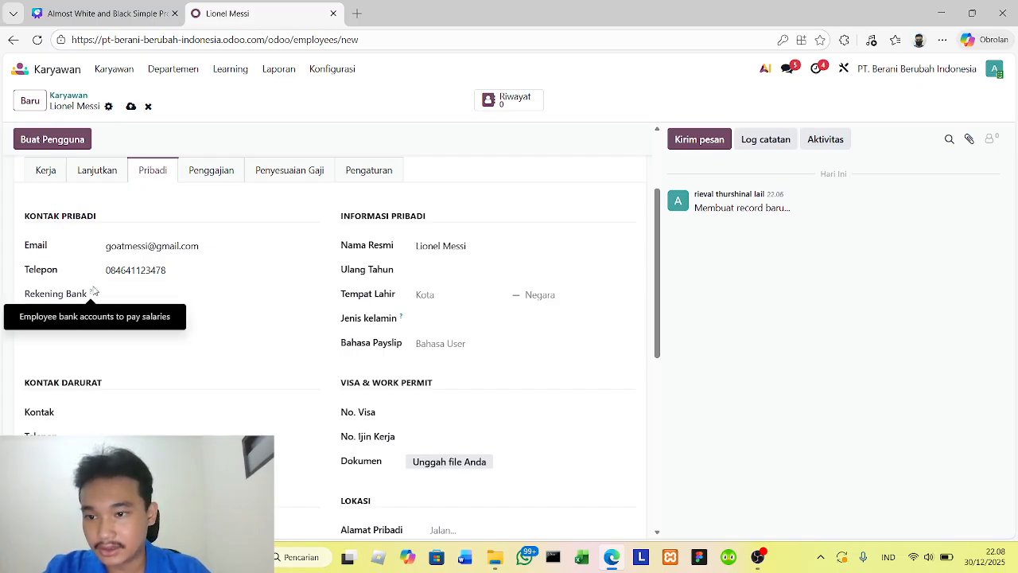
pyautogui.scroll(-1, 197, 375)
pyautogui.scroll(-2, 196, 376)
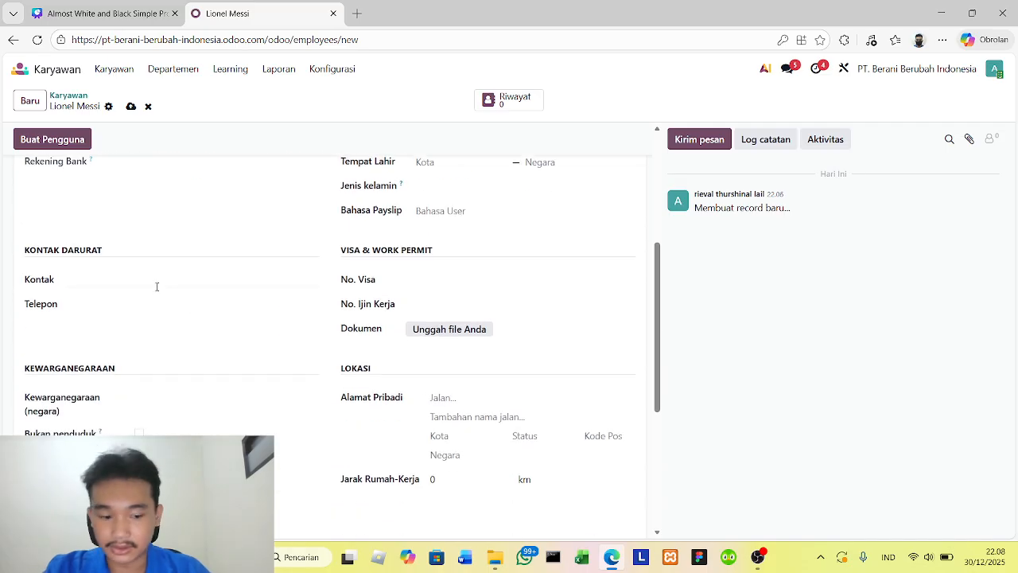
pyautogui.click(157, 286)
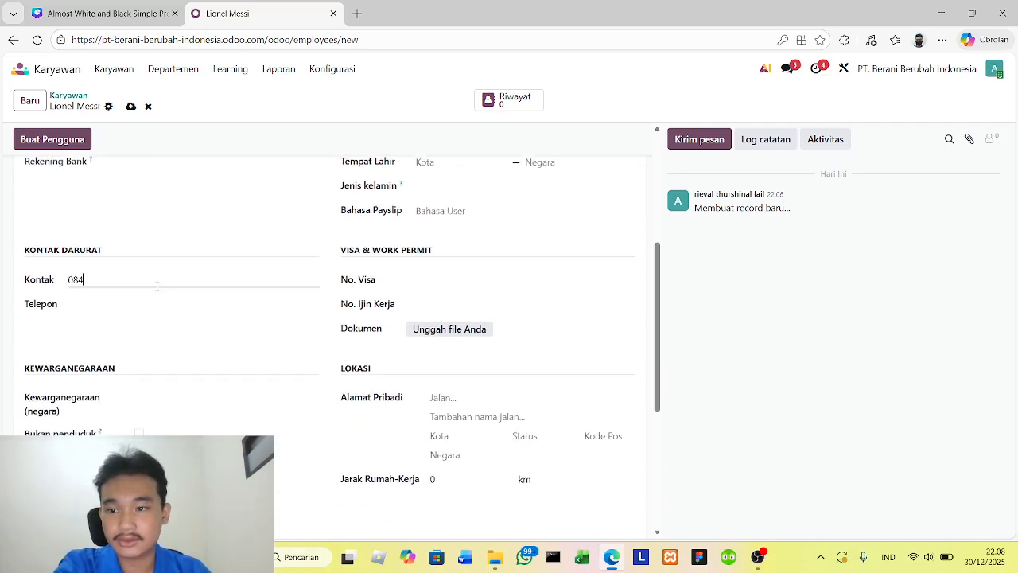
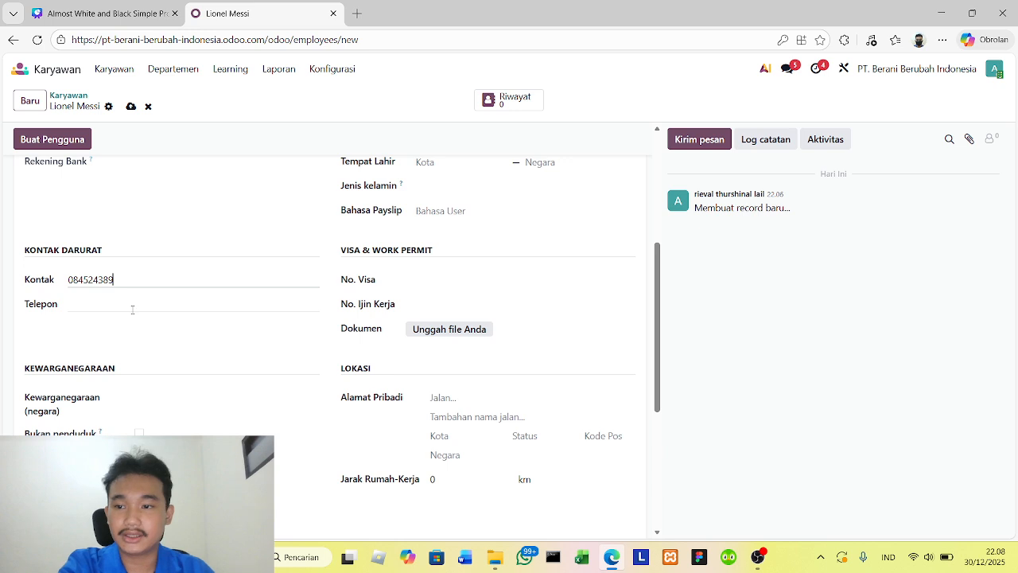
pyautogui.click(134, 311)
pyautogui.write('07878')
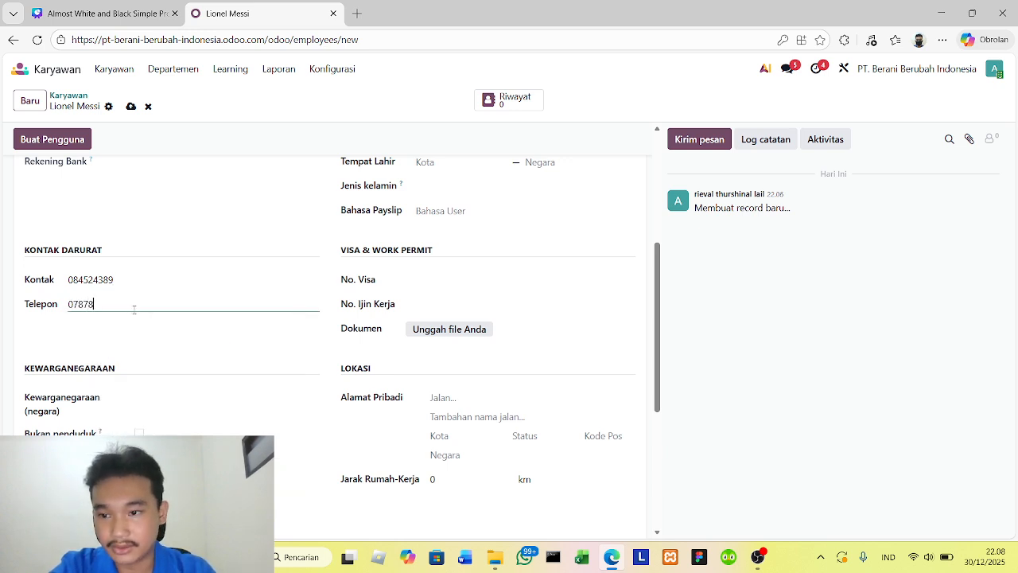
pyautogui.press('BackSpace')
pyautogui.press('BackSpace')
pyautogui.press('BackSpace')
pyautogui.write('8941')
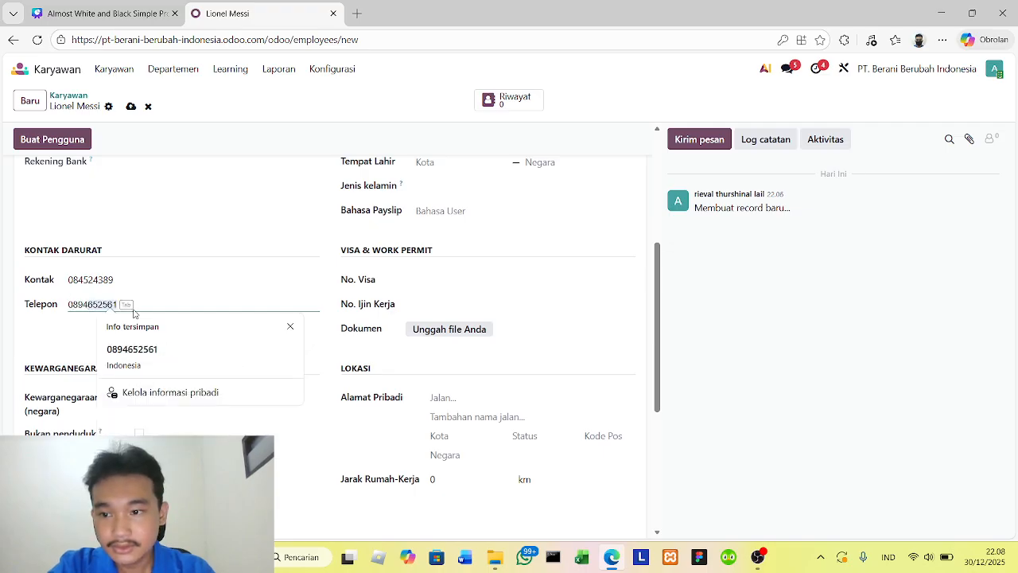
pyautogui.write('21')
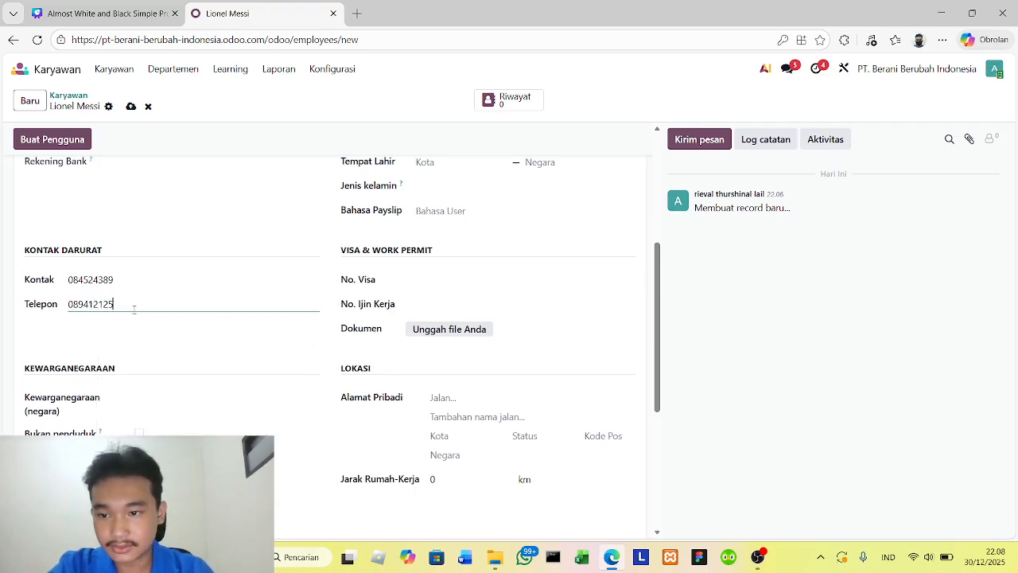
# - Set the employee's nationality (Kewarganegaraan) to Indonesia
pyautogui.click(167, 398)
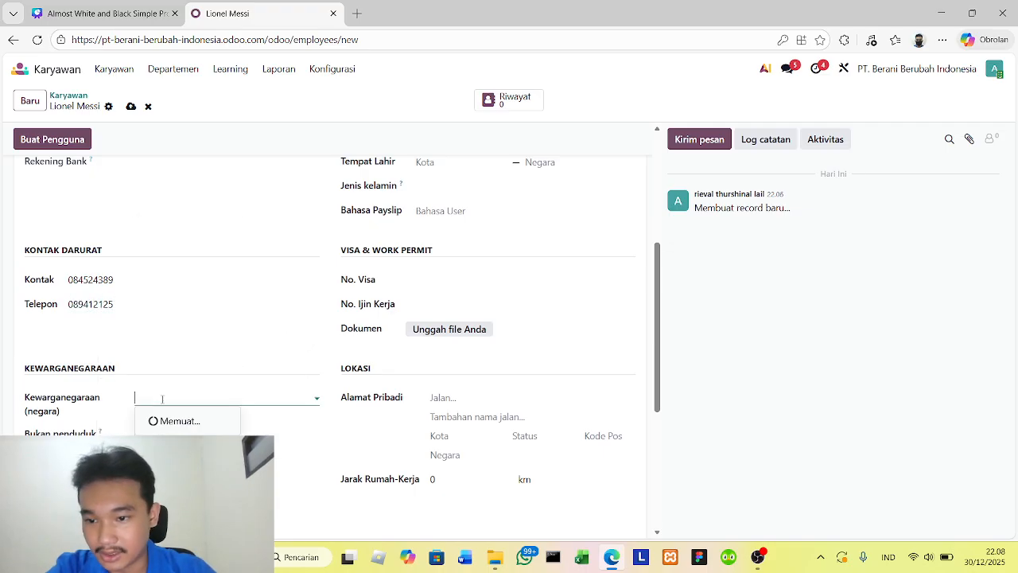
pyautogui.write('in')
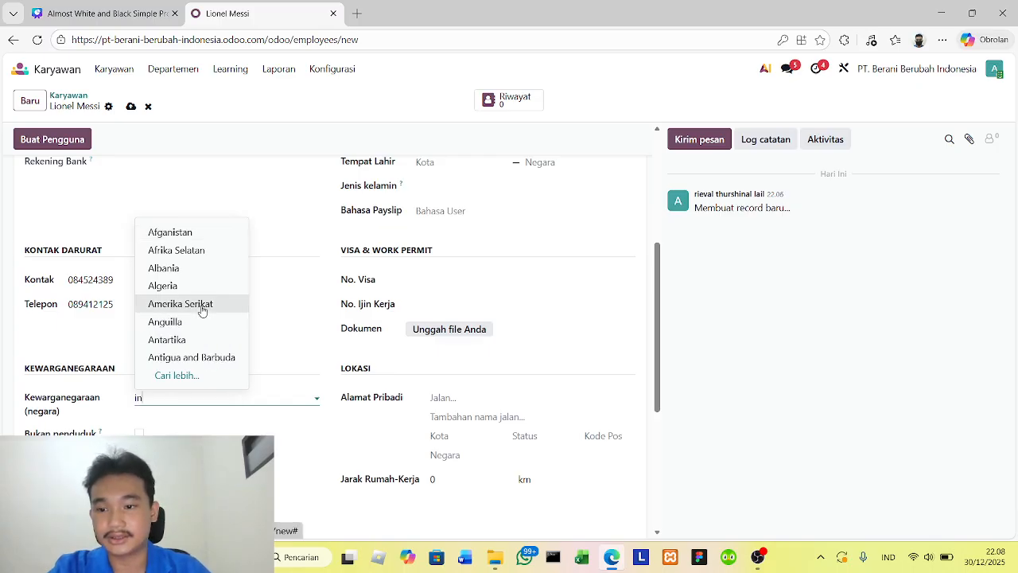
pyautogui.write('donbe')
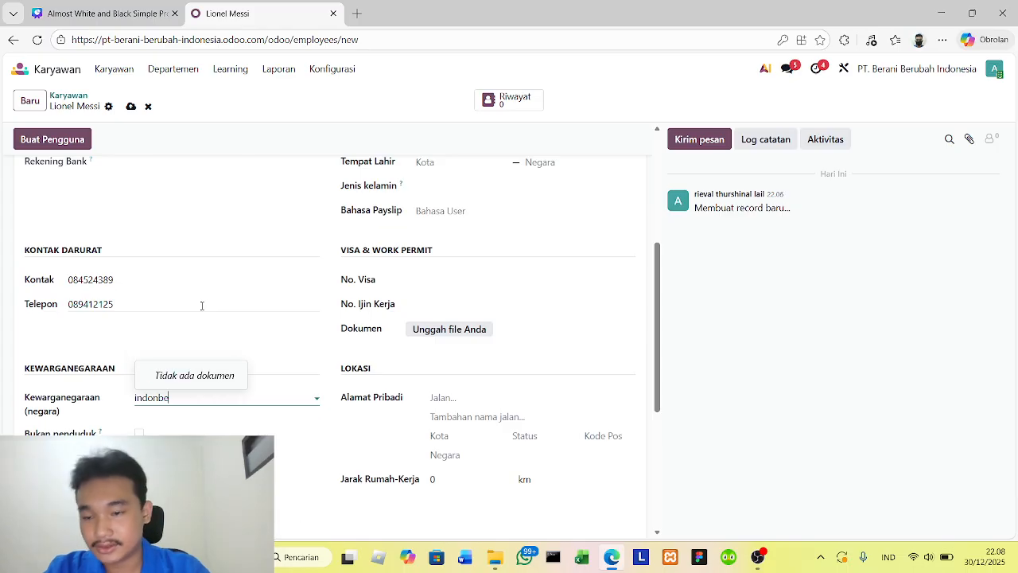
pyautogui.press('BackSpace')
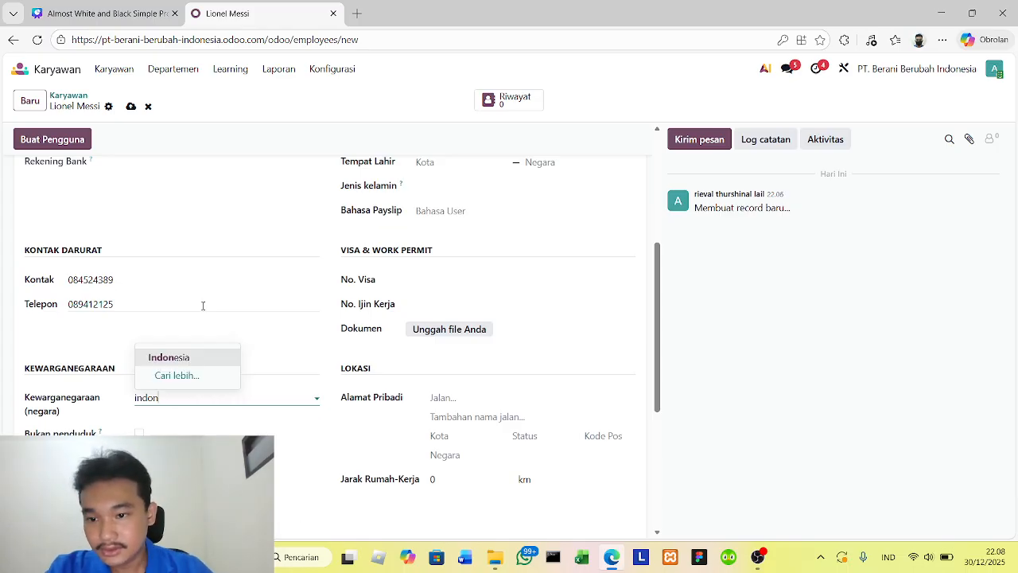
pyautogui.click(185, 358)
# - Enter the employee's identification number (No. Identitas) in the citizenship details
pyautogui.scroll(-3, 178, 363)
pyautogui.click(142, 258)
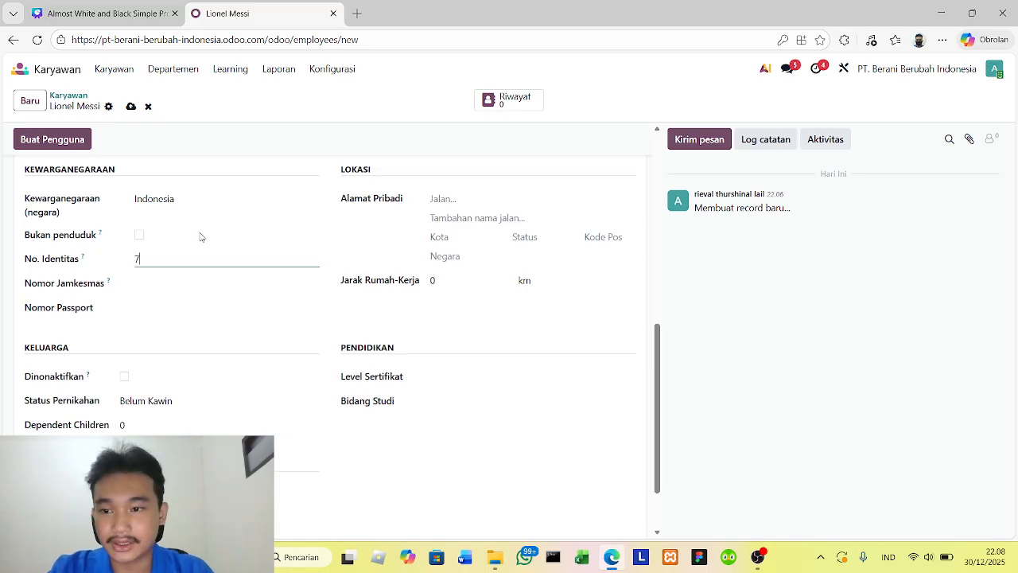
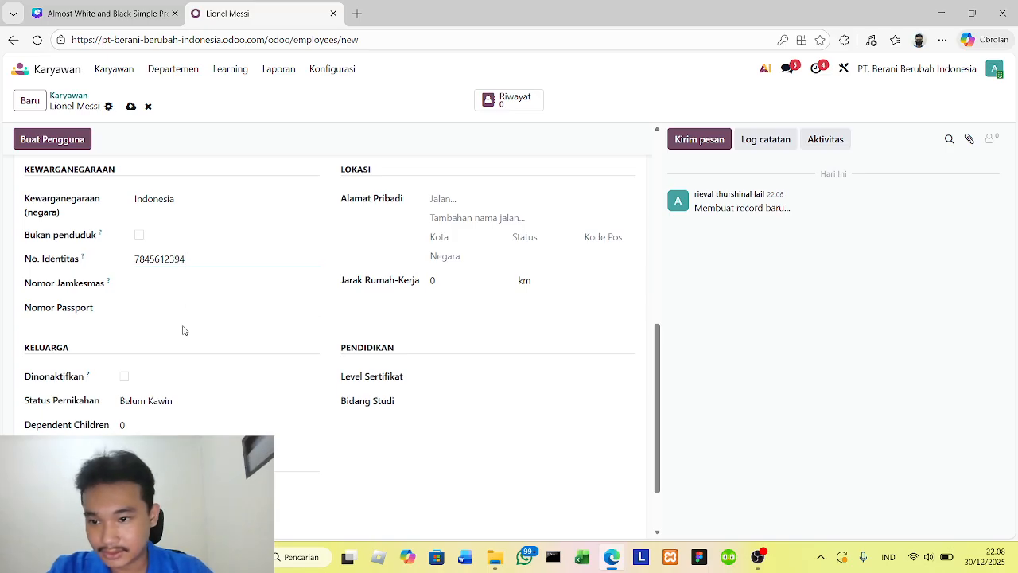
pyautogui.click(183, 329)
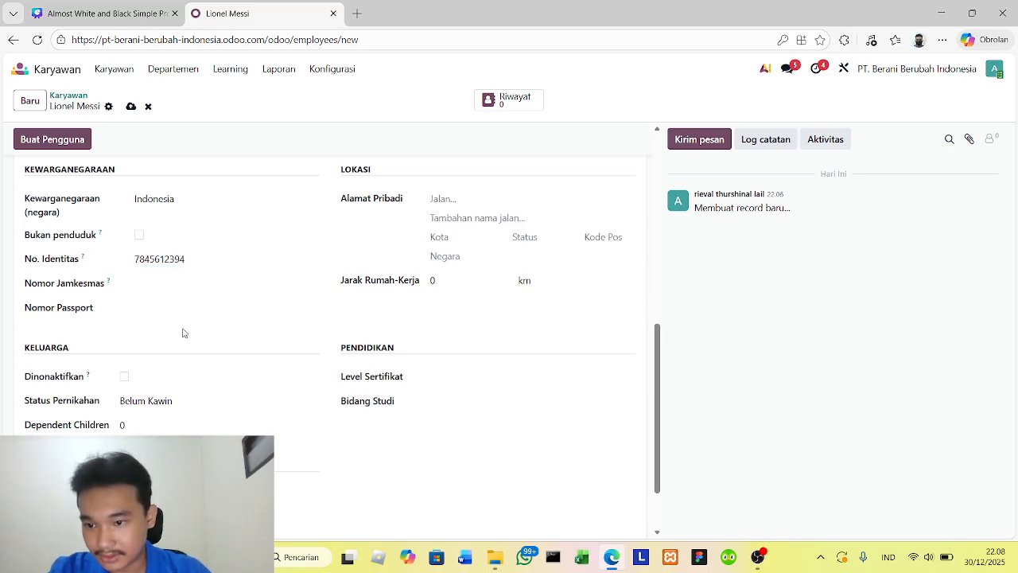
# - Pick a date of birth for the employee in the Ulang Tahun field
pyautogui.scroll(-1, 191, 382)
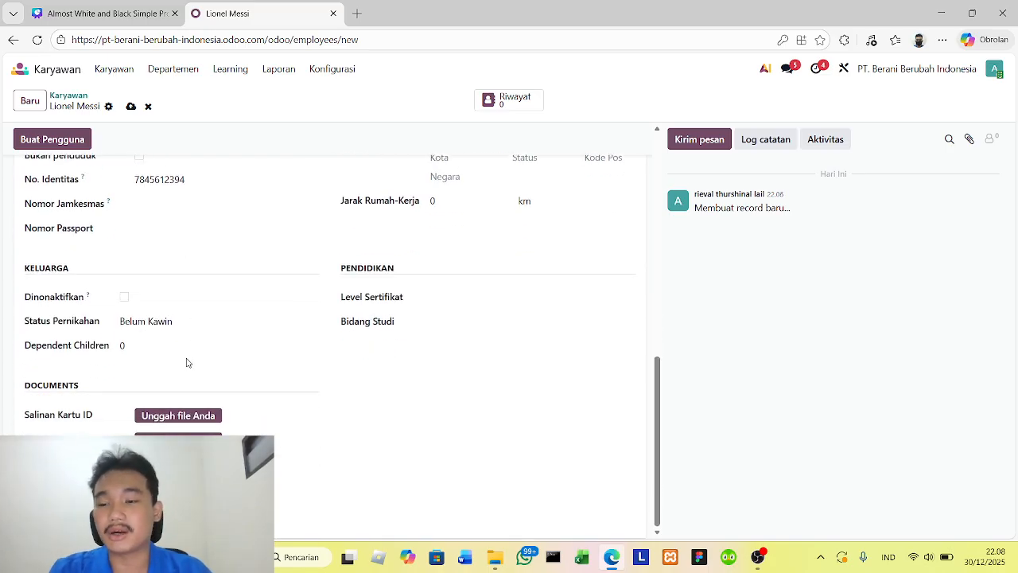
pyautogui.scroll(8, 411, 327)
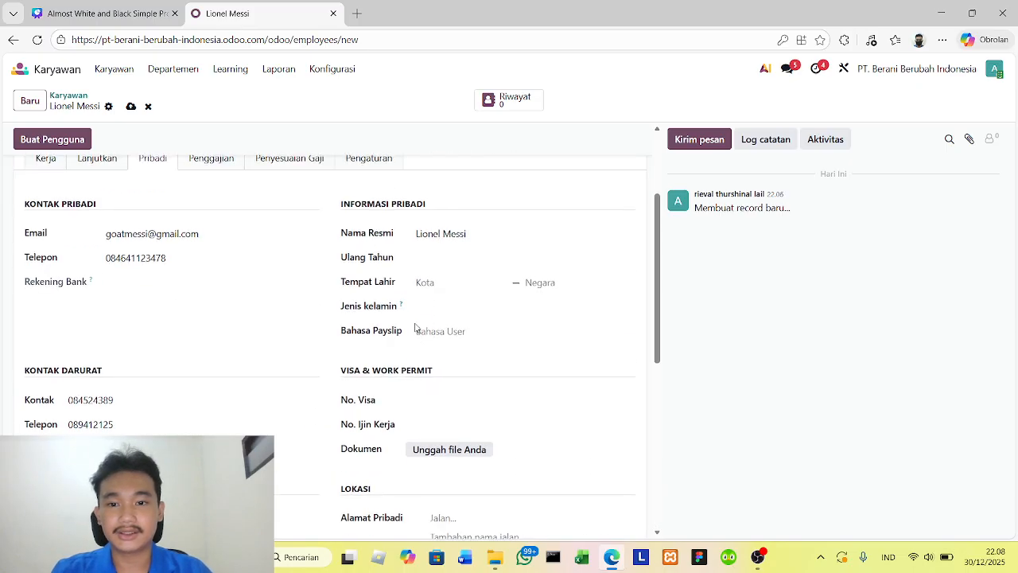
pyautogui.scroll(-2, 470, 374)
pyautogui.click(452, 272)
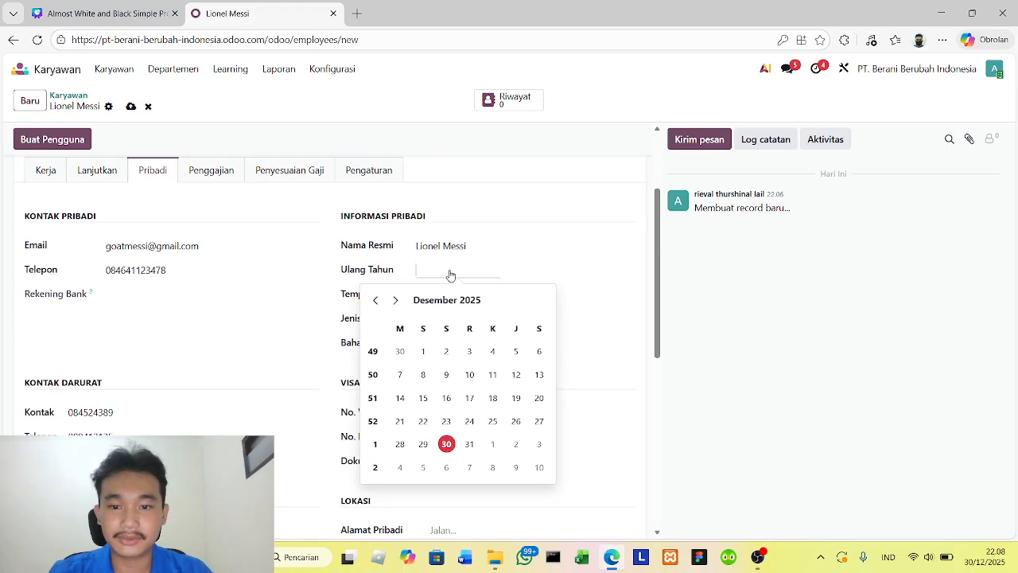
pyautogui.click(449, 303)
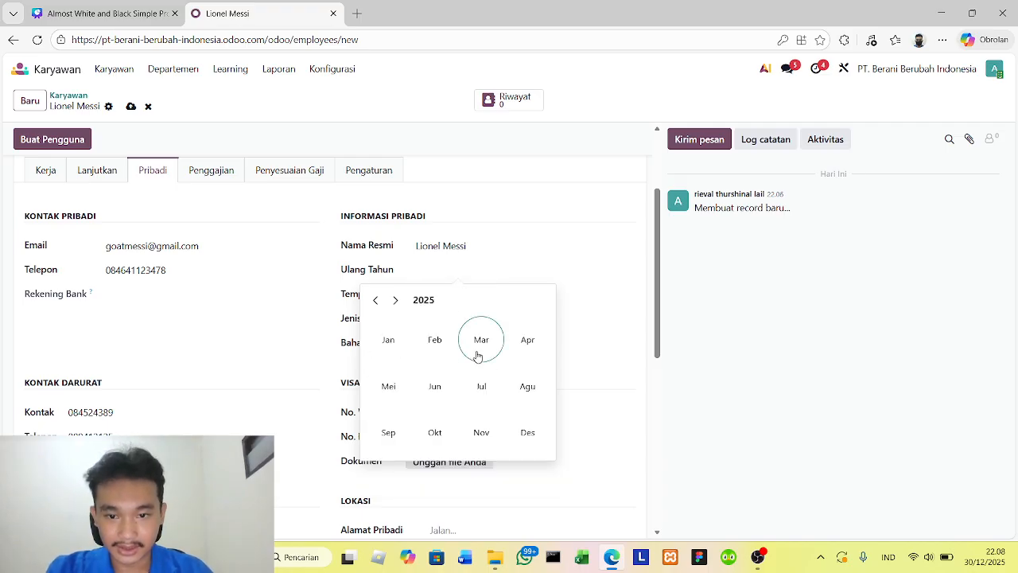
pyautogui.click(439, 380)
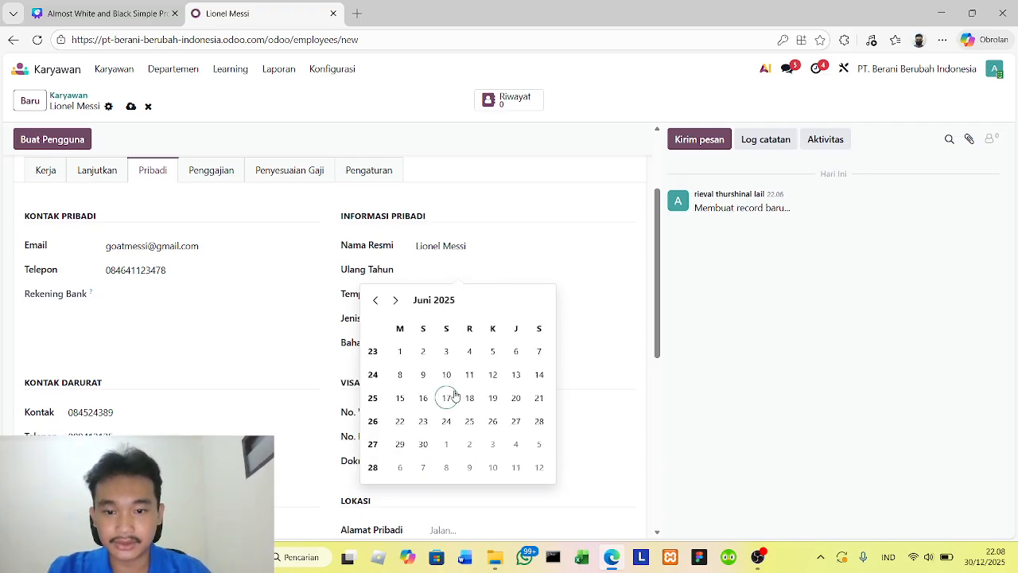
pyautogui.click(452, 395)
# - Change the employee's birthday (Ulang Tahun) to a different month and day
pyautogui.click(436, 270)
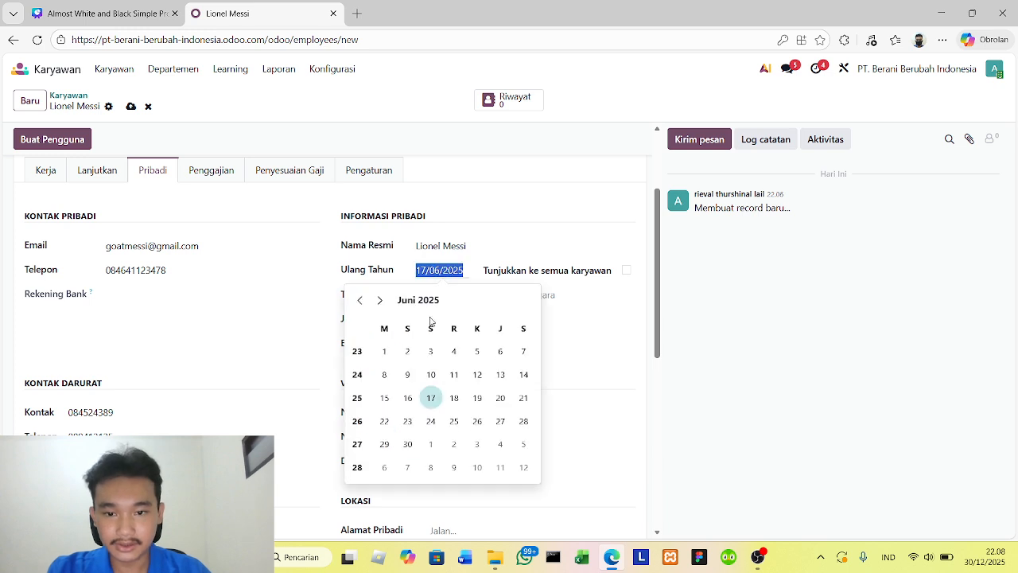
pyautogui.click(382, 301)
pyautogui.click(382, 301)
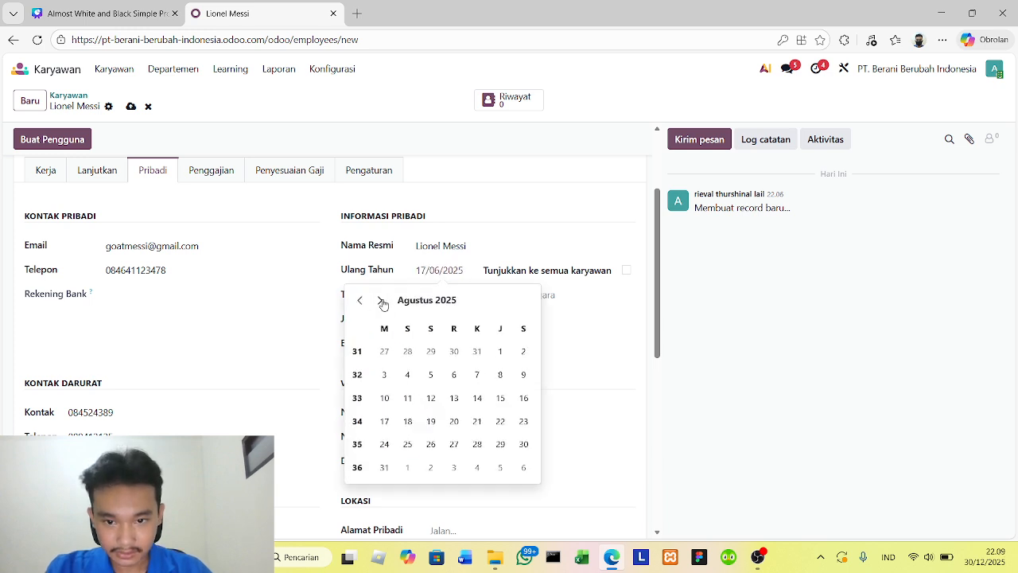
pyautogui.click(426, 300)
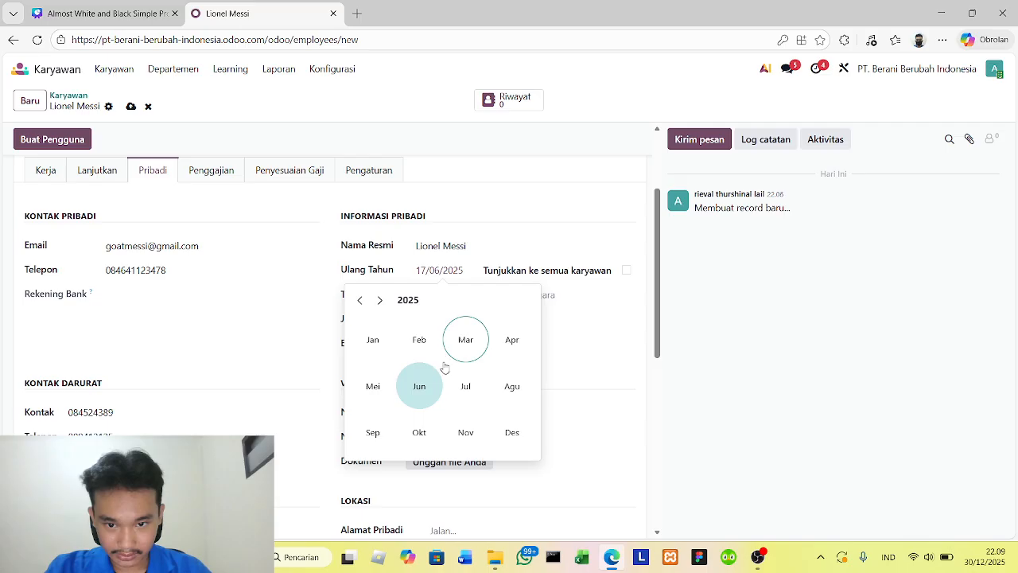
pyautogui.click(420, 432)
pyautogui.click(501, 376)
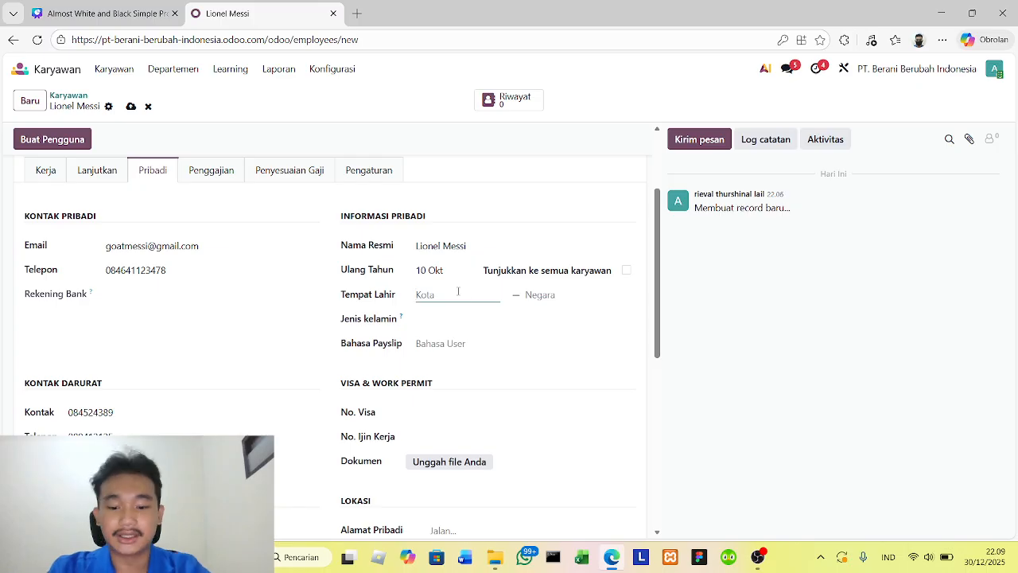
# - Set the place of birth (Tempat Lahir) to the city Bekasi and the country Indonesia
pyautogui.write('B')
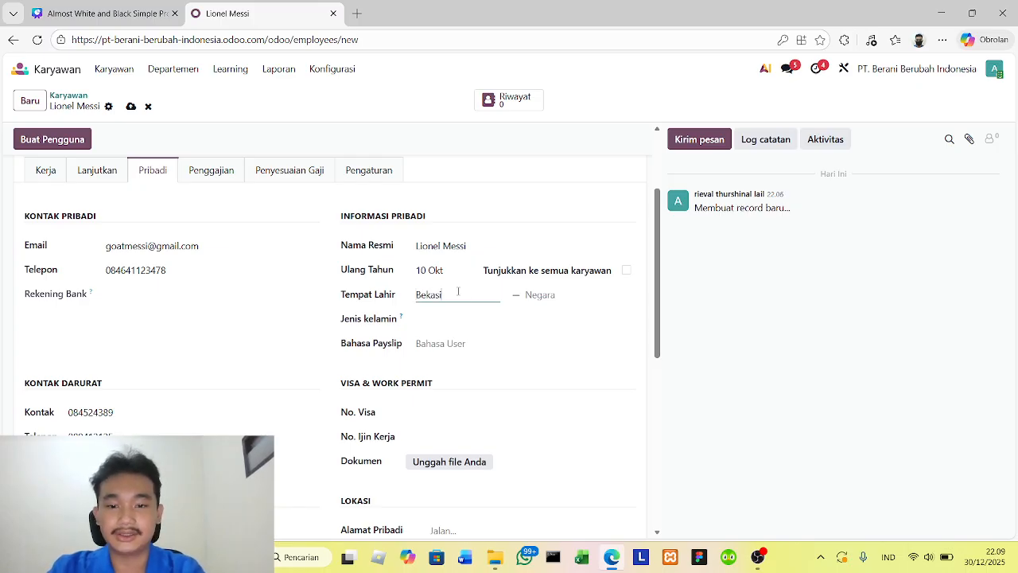
pyautogui.write('ekasi')
pyautogui.click(566, 296)
pyautogui.write('indo')
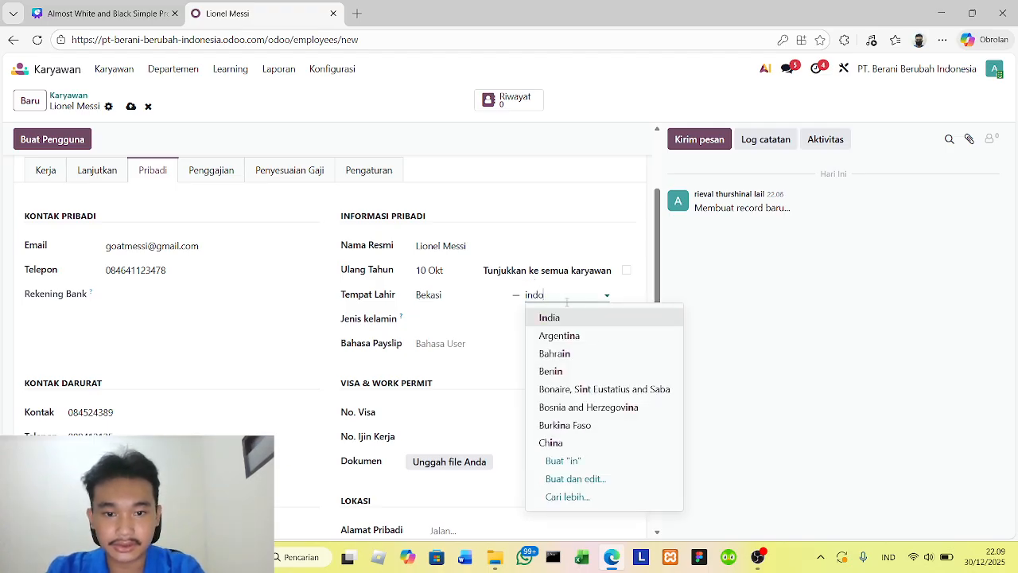
pyautogui.click(557, 317)
# - Set the gender (Jenis kelamin) to Laki-laki and the payslip language to Indonesian / Bahasa Indonesia
pyautogui.click(455, 321)
pyautogui.click(457, 343)
pyautogui.click(462, 343)
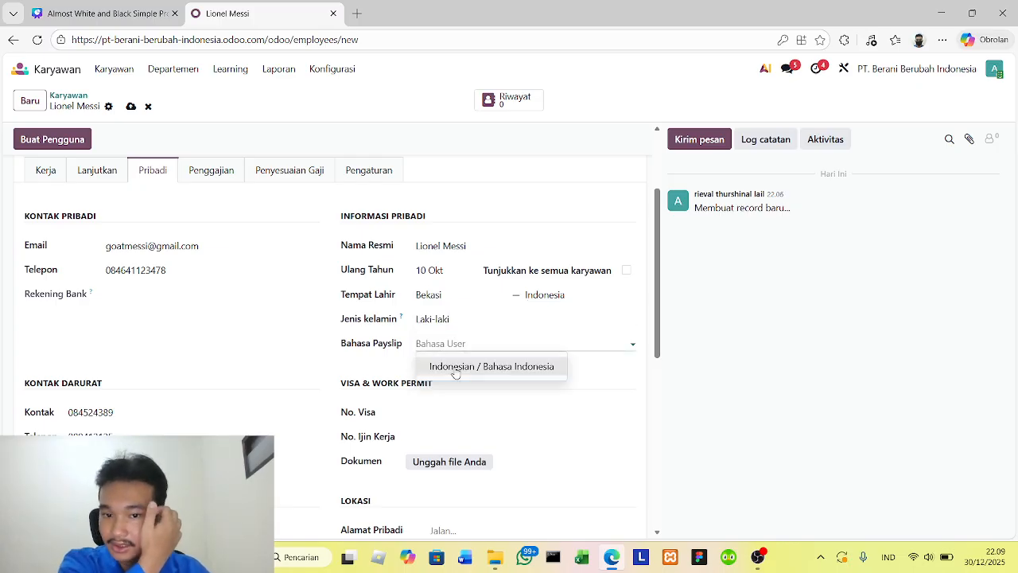
pyautogui.click(473, 370)
# - Set the home-to-work distance (Jarak Rumah-Kerja) to 5 km
pyautogui.scroll(-3, 481, 329)
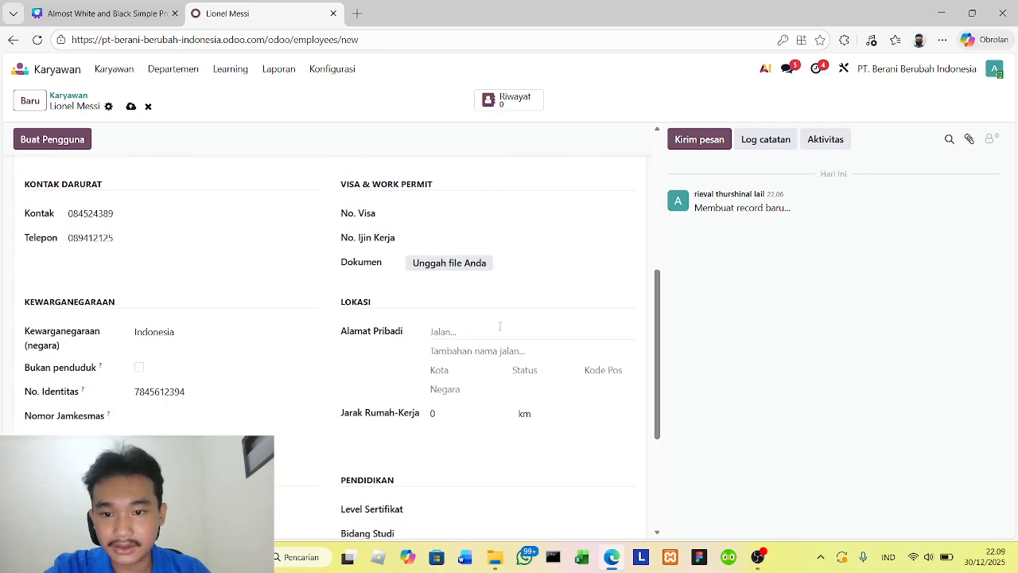
pyautogui.scroll(-3, 485, 325)
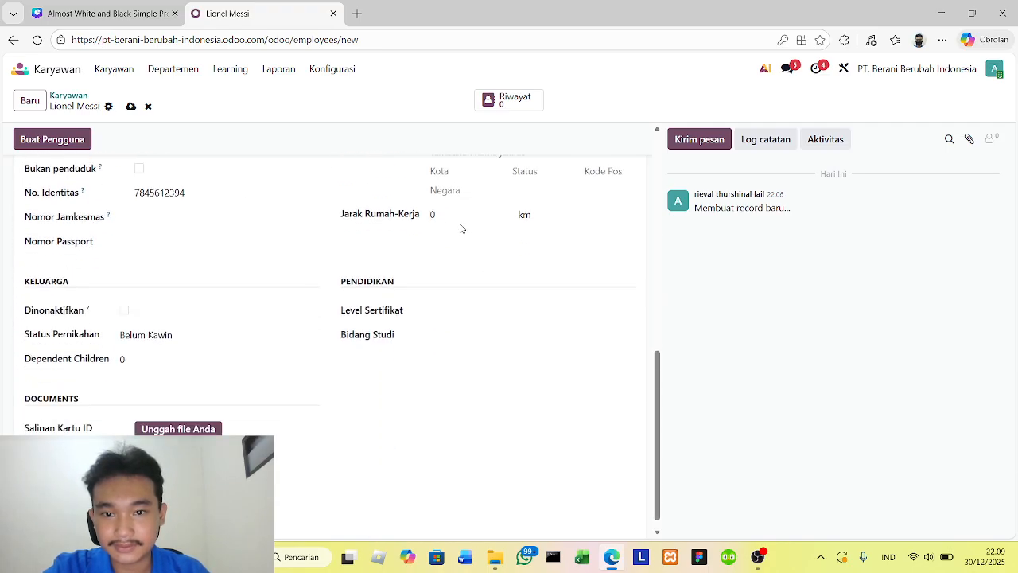
pyautogui.click(458, 215)
pyautogui.scroll(2, 459, 222)
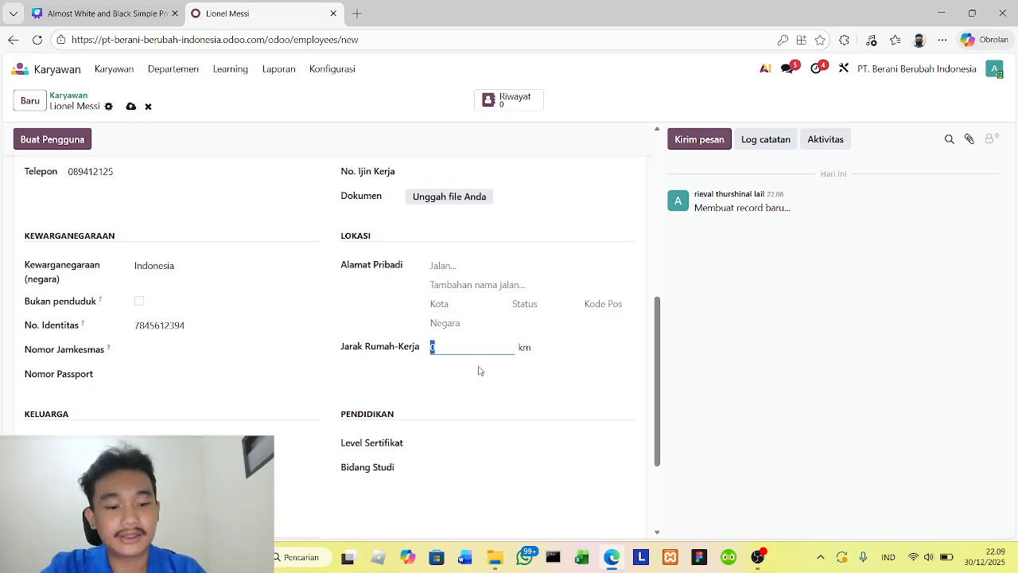
# - Fill in the street and city of the employee's private address (Alamat Pribadi)
pyautogui.click(466, 260)
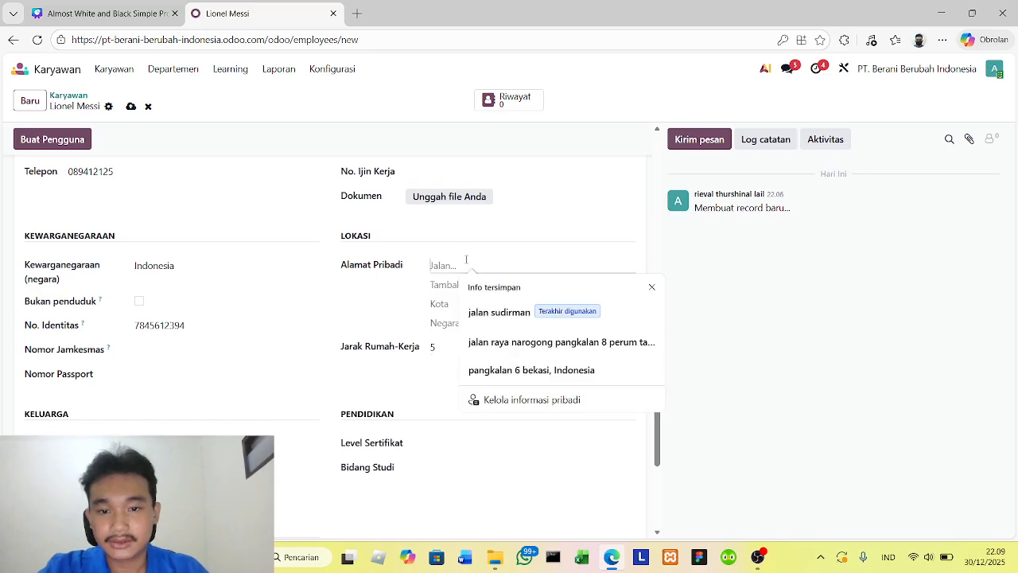
pyautogui.write('jalan ')
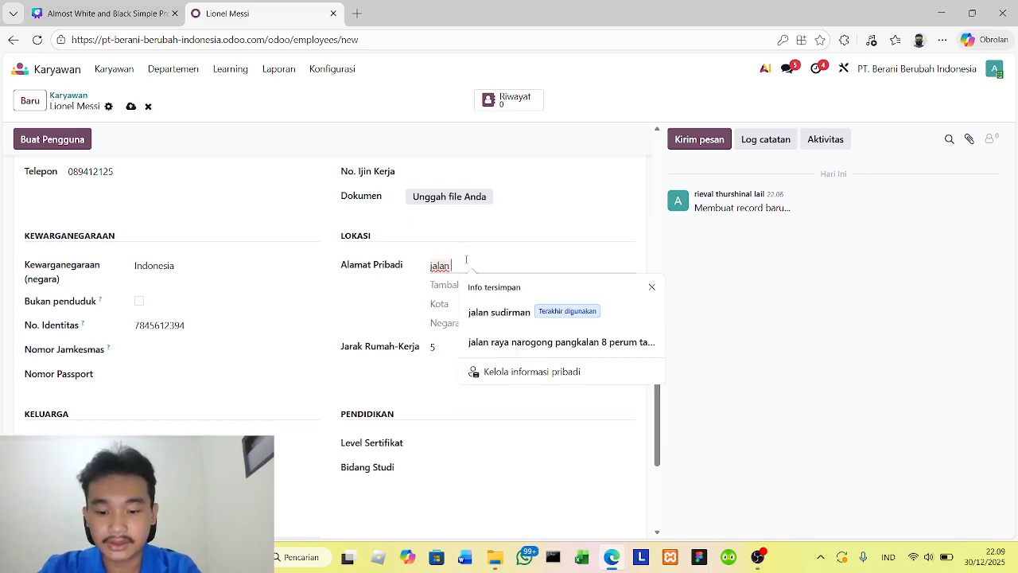
pyautogui.write('usman')
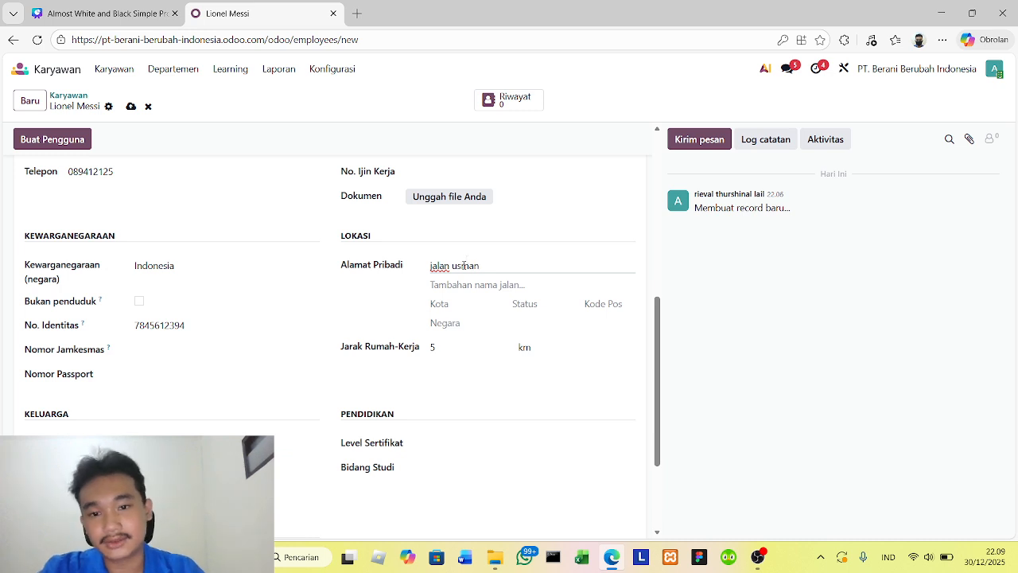
pyautogui.click(458, 307)
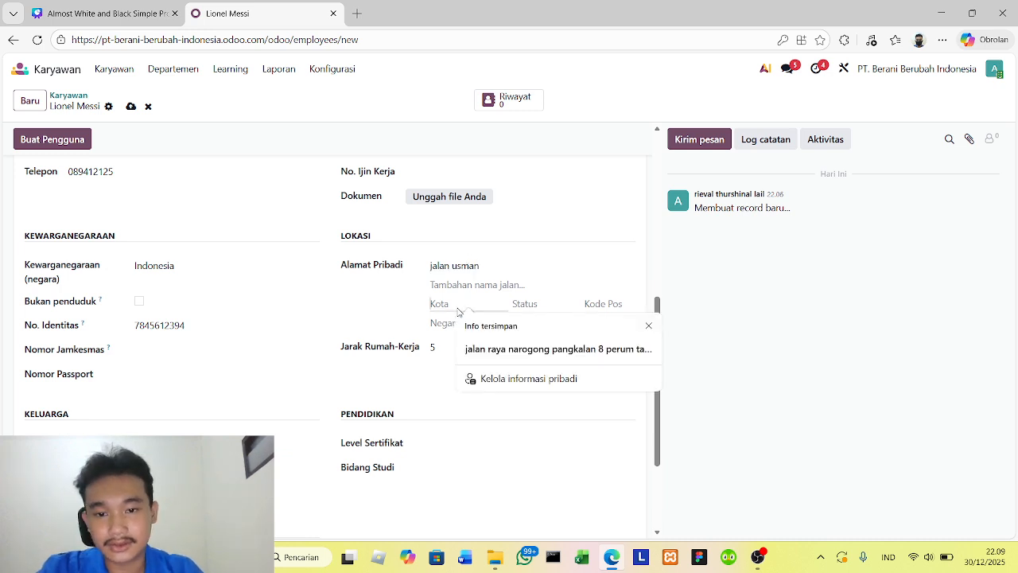
pyautogui.write('bekasi')
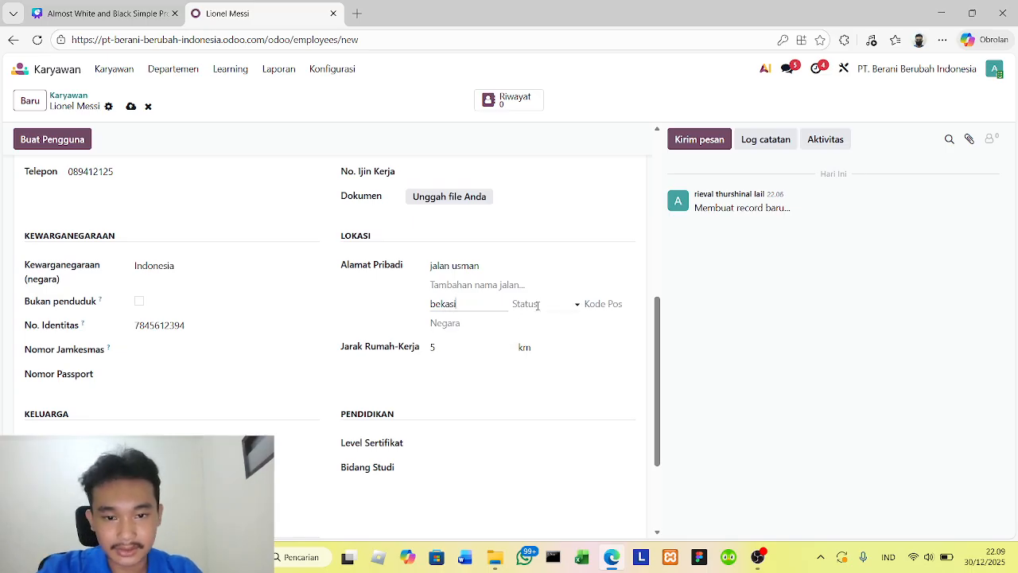
# - Set the private address's state to Jakarta (ID) and enter the postal code (Kode Pos)
pyautogui.click(538, 305)
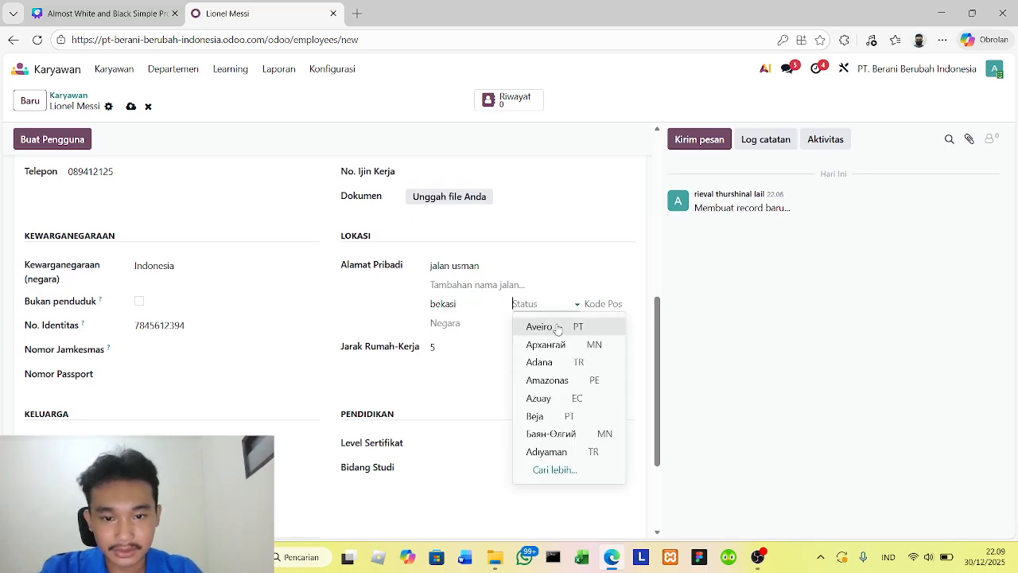
pyautogui.write('in')
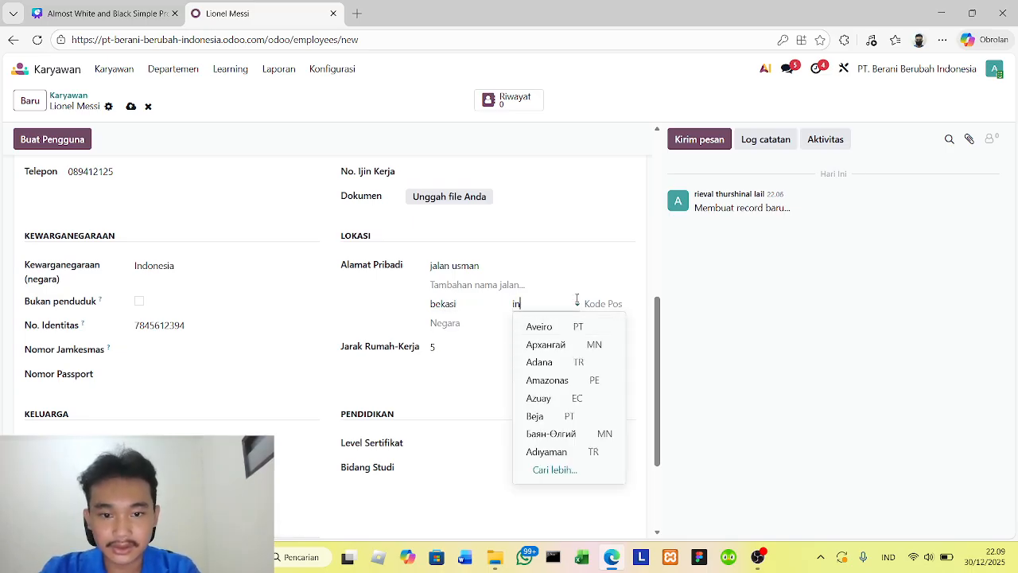
pyautogui.write('done')
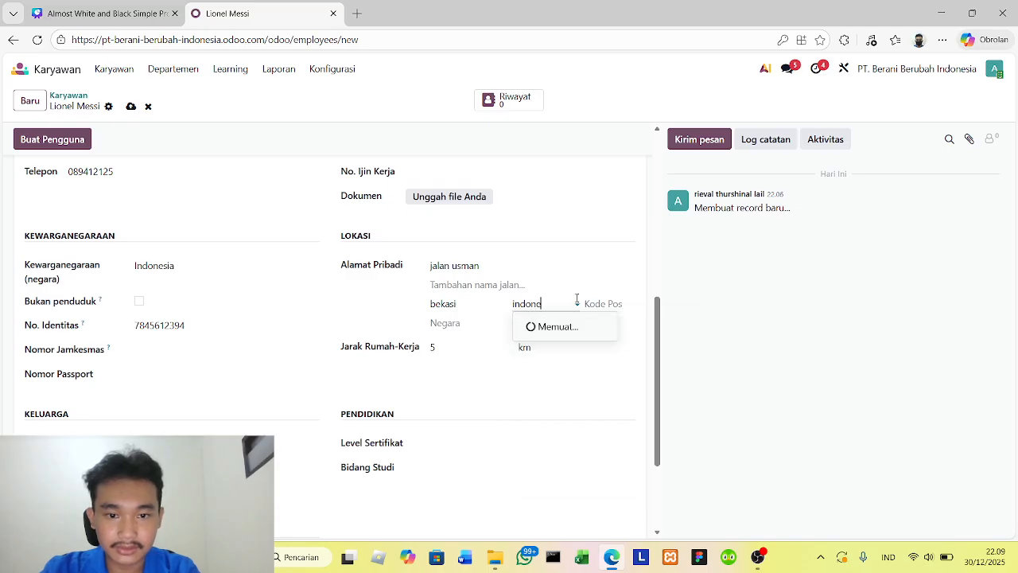
pyautogui.press('BackSpace')
pyautogui.press('BackSpace')
pyautogui.press('BackSpace')
pyautogui.press('BackSpace')
pyautogui.press('BackSpace')
pyautogui.press('BackSpace')
pyautogui.write('jaka')
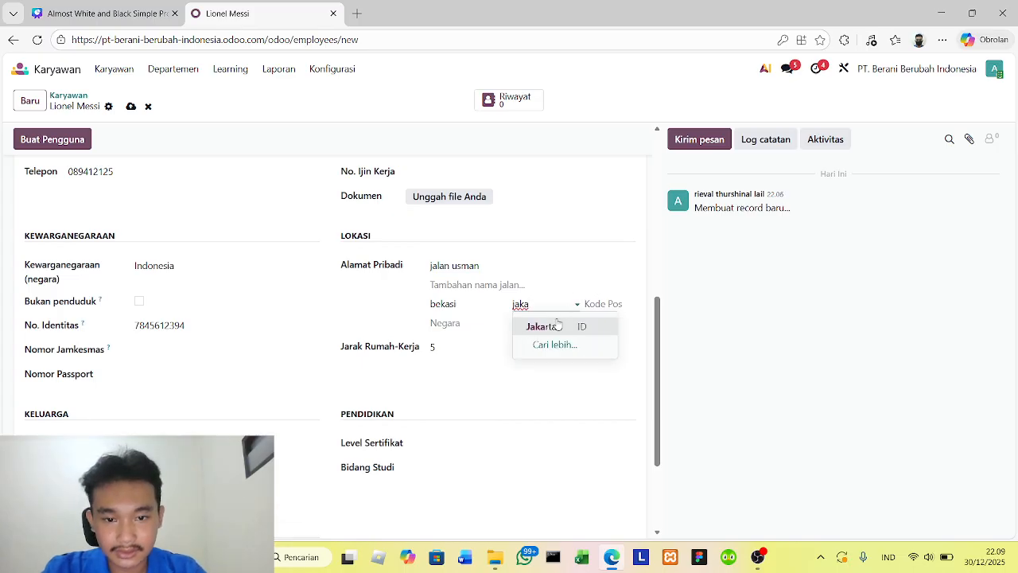
pyautogui.click(560, 325)
pyautogui.click(611, 306)
pyautogui.write('14562')
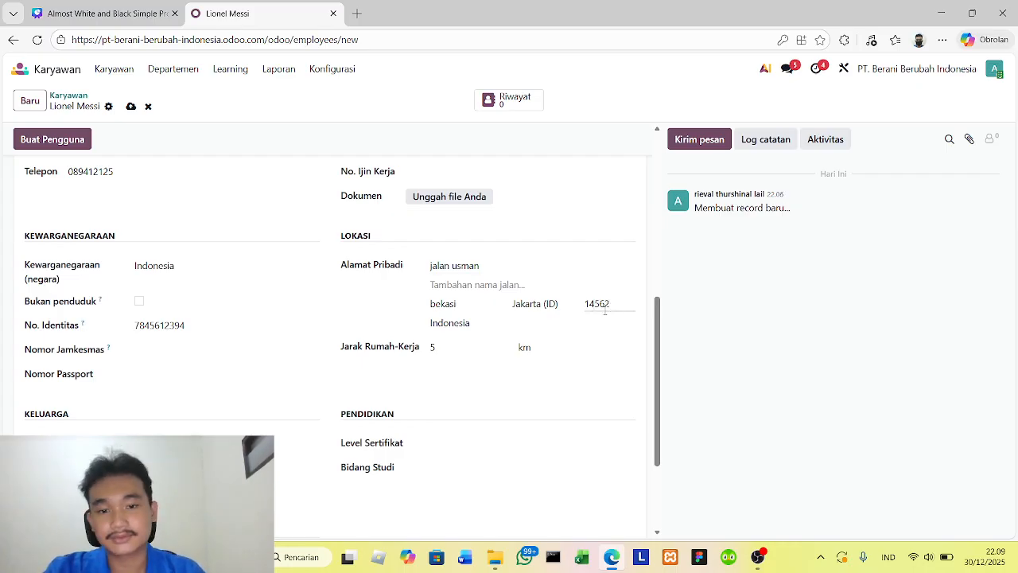
pyautogui.click(559, 407)
# - Set the contract (Kontrak) start date to 29 December 2025 in the payroll details (Penggajian)
pyautogui.scroll(3, 559, 408)
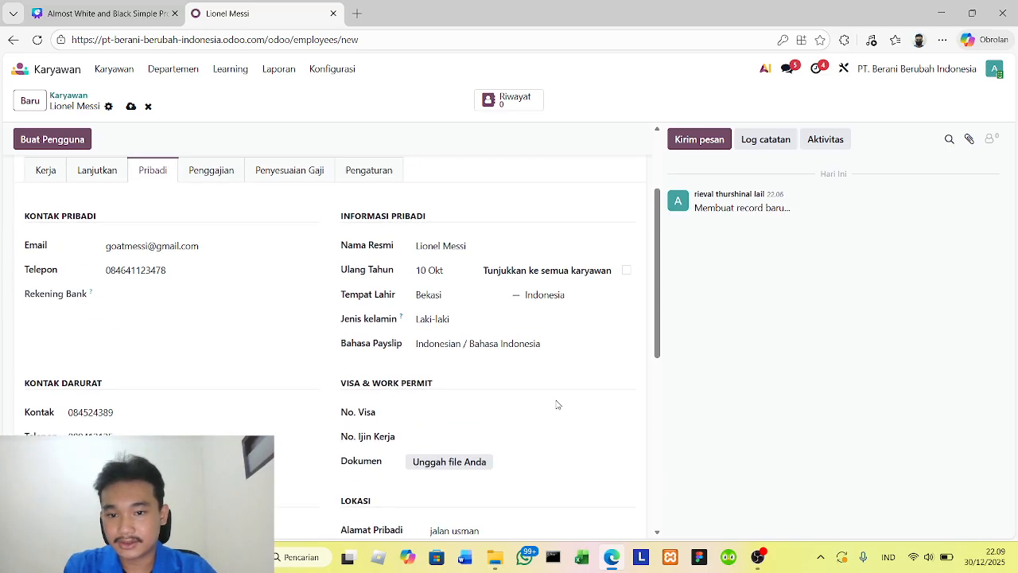
pyautogui.scroll(2, 560, 405)
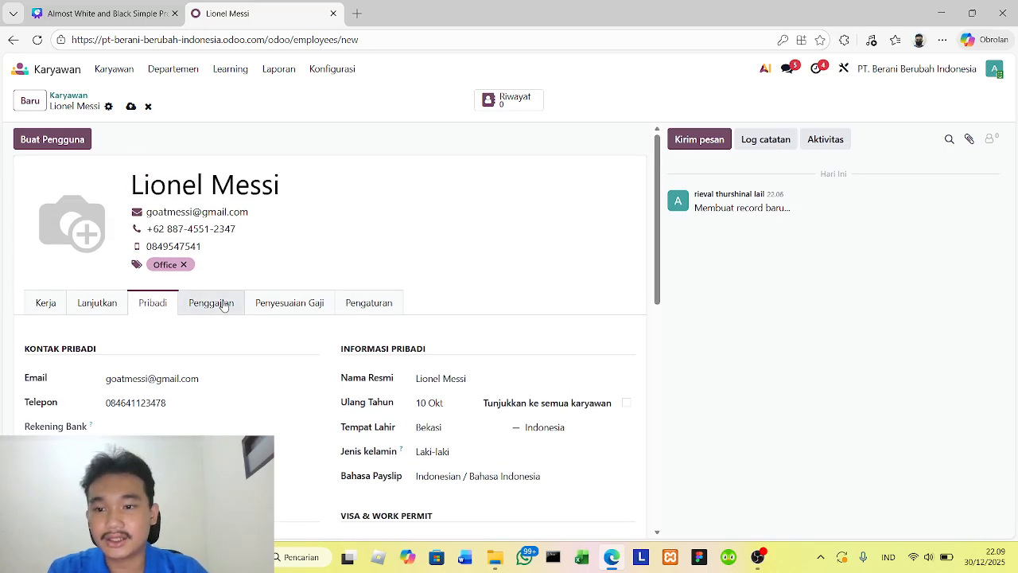
pyautogui.click(212, 301)
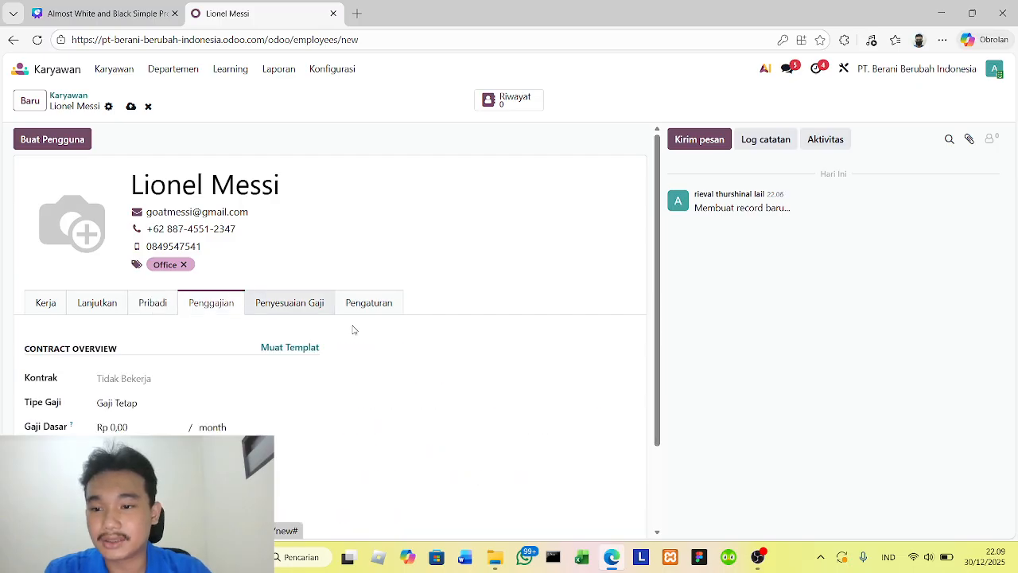
pyautogui.scroll(-2, 287, 286)
pyautogui.click(159, 274)
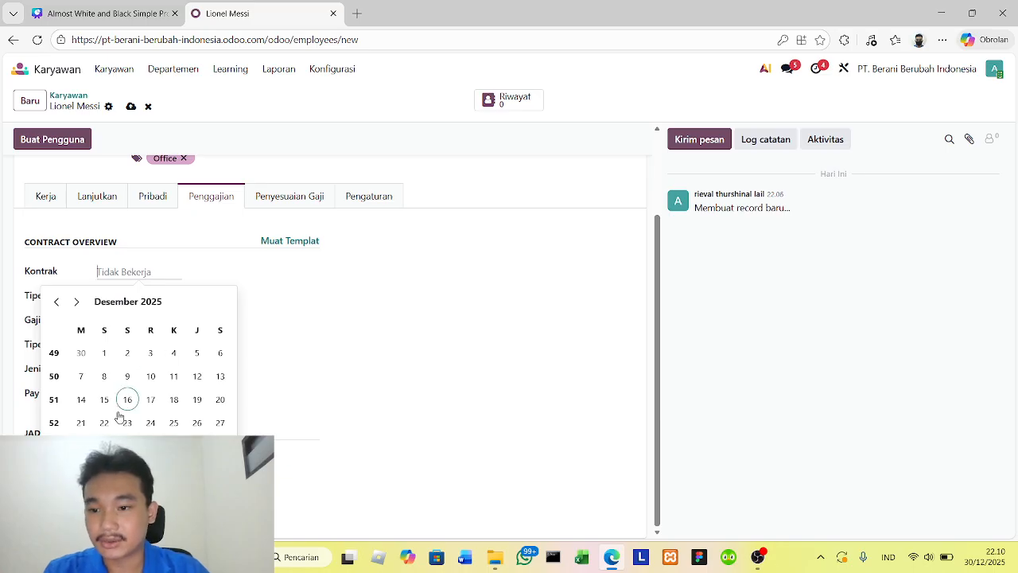
pyautogui.click(104, 444)
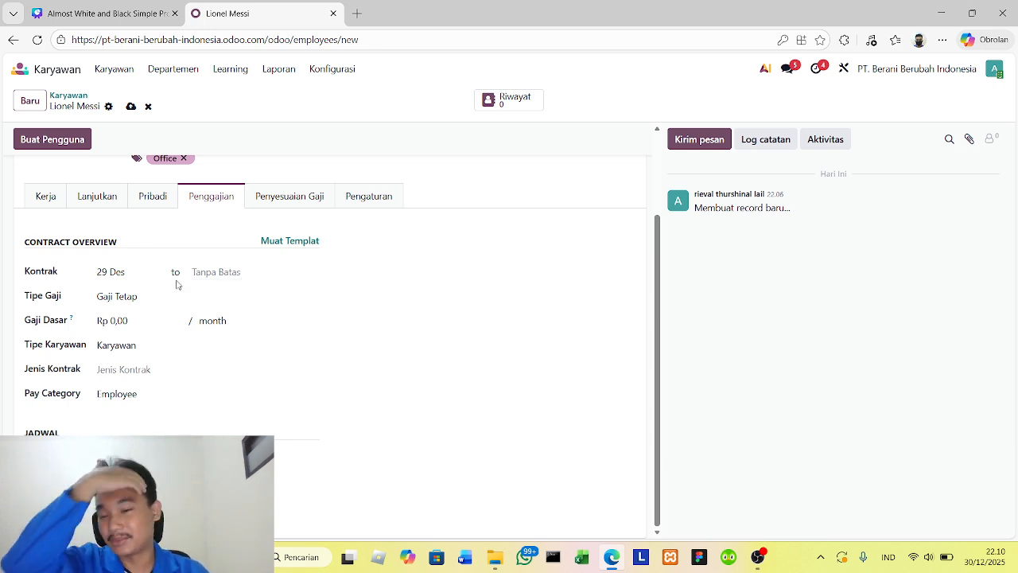
# - Set the base salary (Gaji Dasar) to Rp 15.000.000 per month and the contract type (Jenis Kontrak) to Full-Time
pyautogui.click(152, 318)
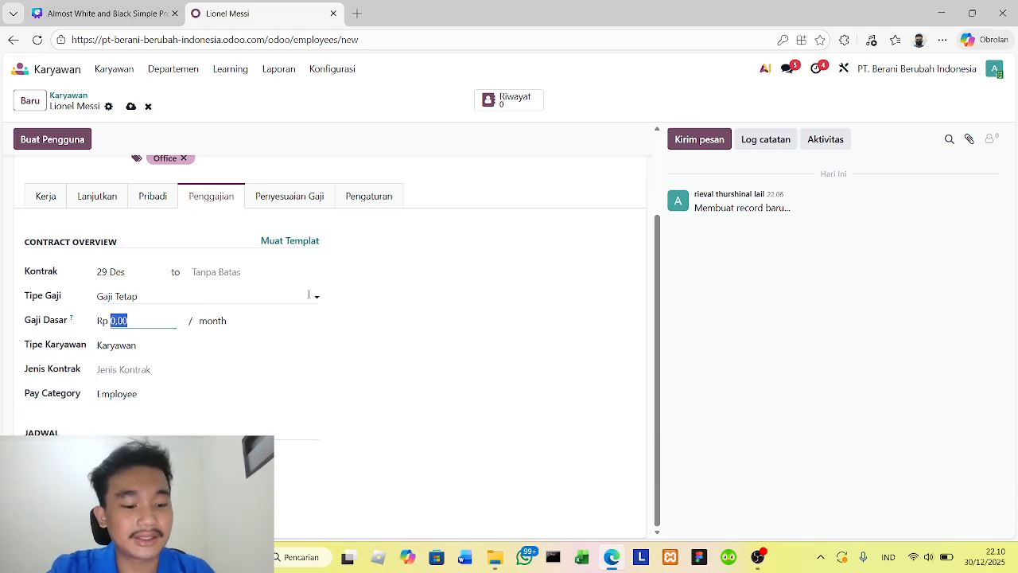
pyautogui.write('15000000')
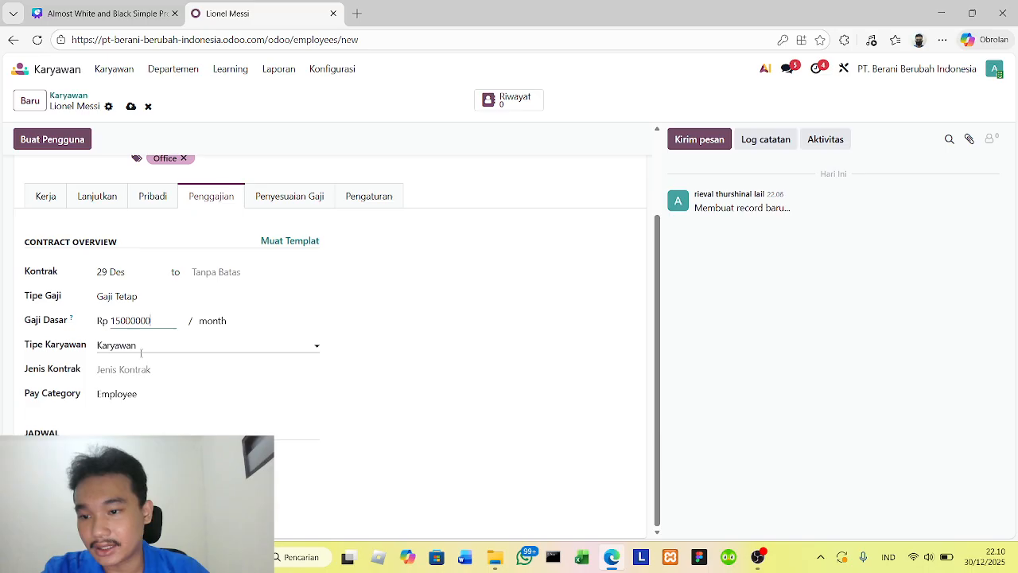
pyautogui.click(261, 370)
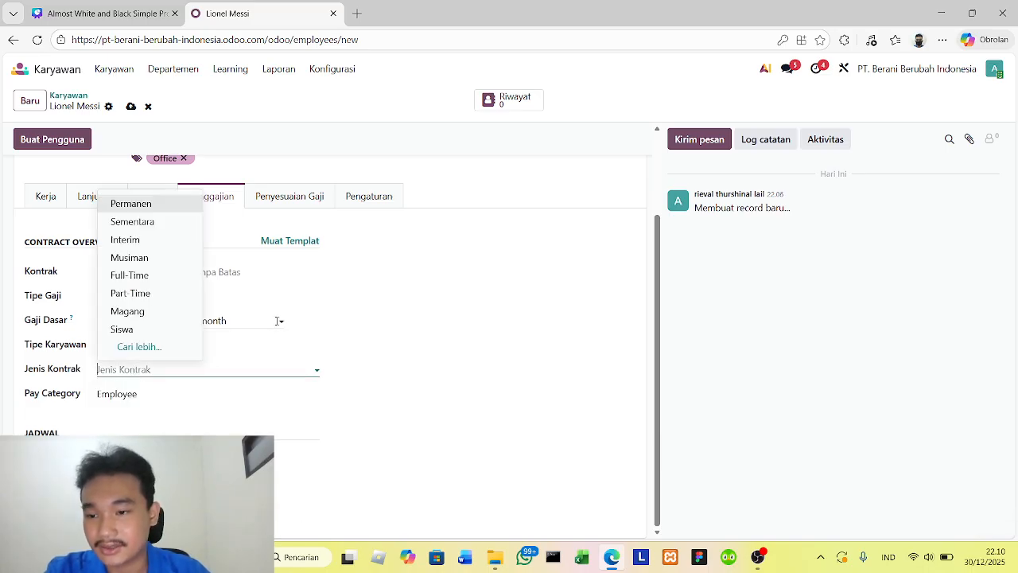
pyautogui.click(144, 275)
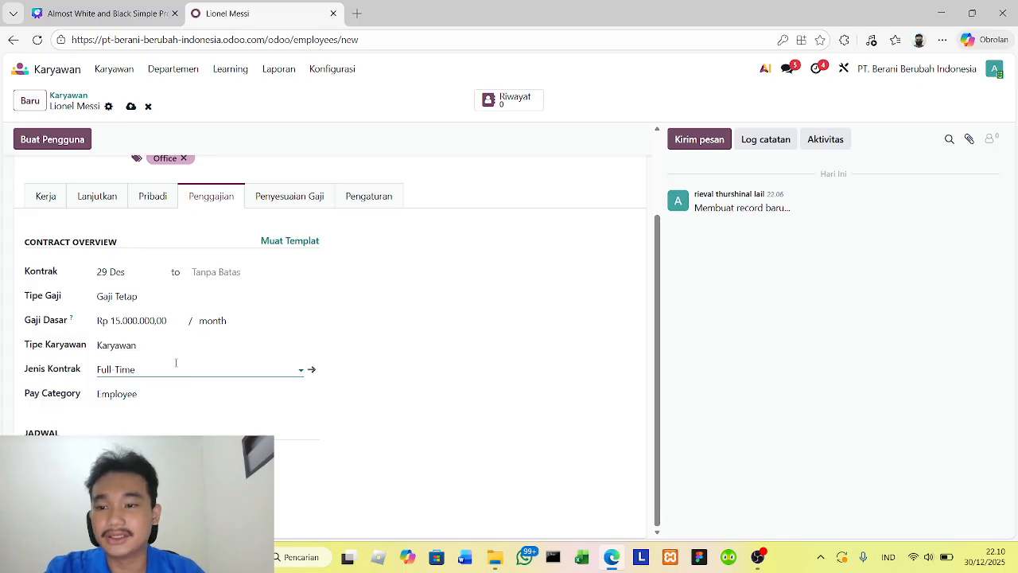
# - Create and save a salary adjustment of type lembur with a payslip amount of 100.000 and the duration One Time
pyautogui.click(287, 196)
pyautogui.click(115, 354)
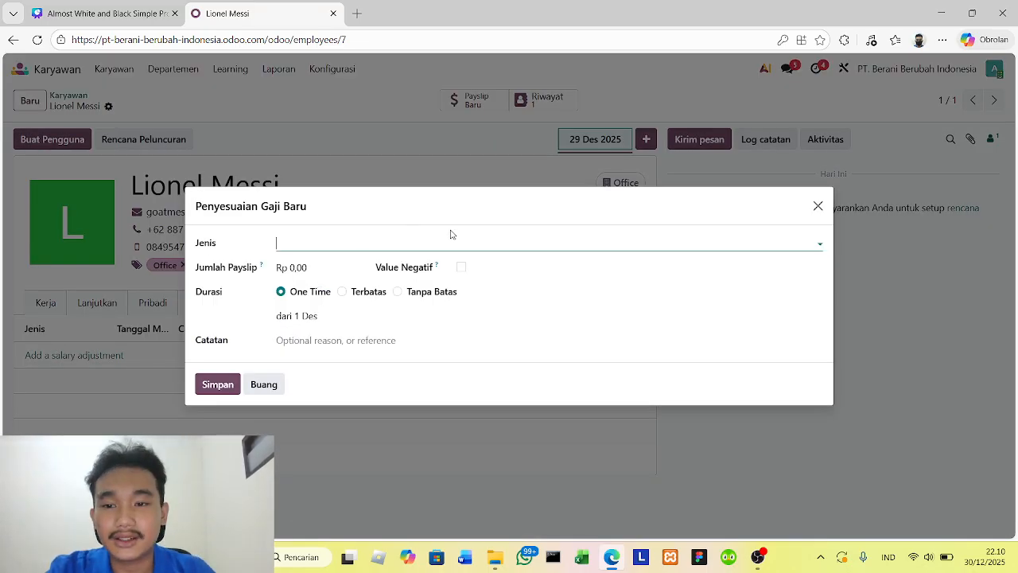
pyautogui.click(482, 244)
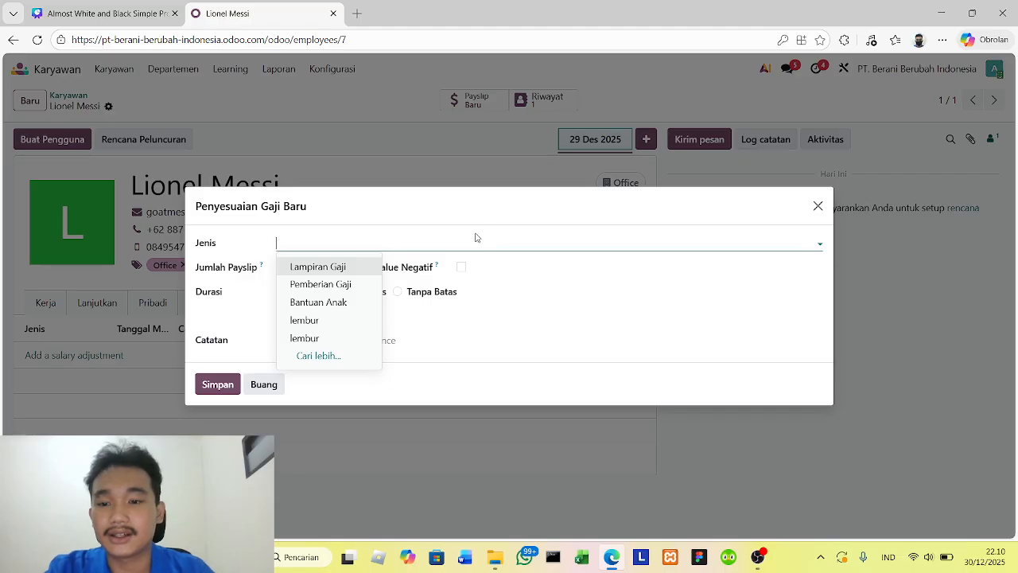
pyautogui.click(330, 317)
pyautogui.click(303, 265)
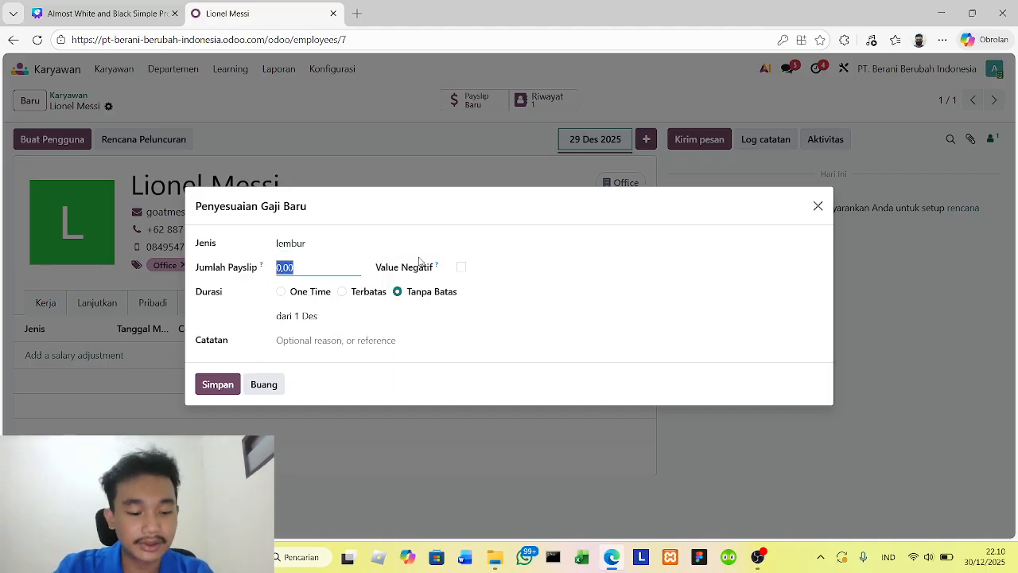
pyautogui.write('1000')
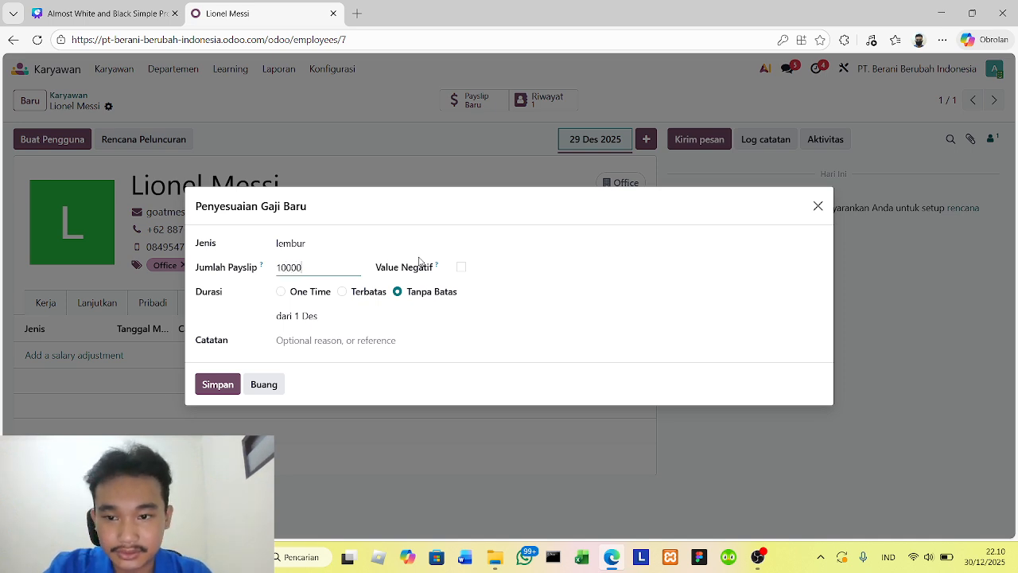
pyautogui.click(281, 290)
pyautogui.click(280, 292)
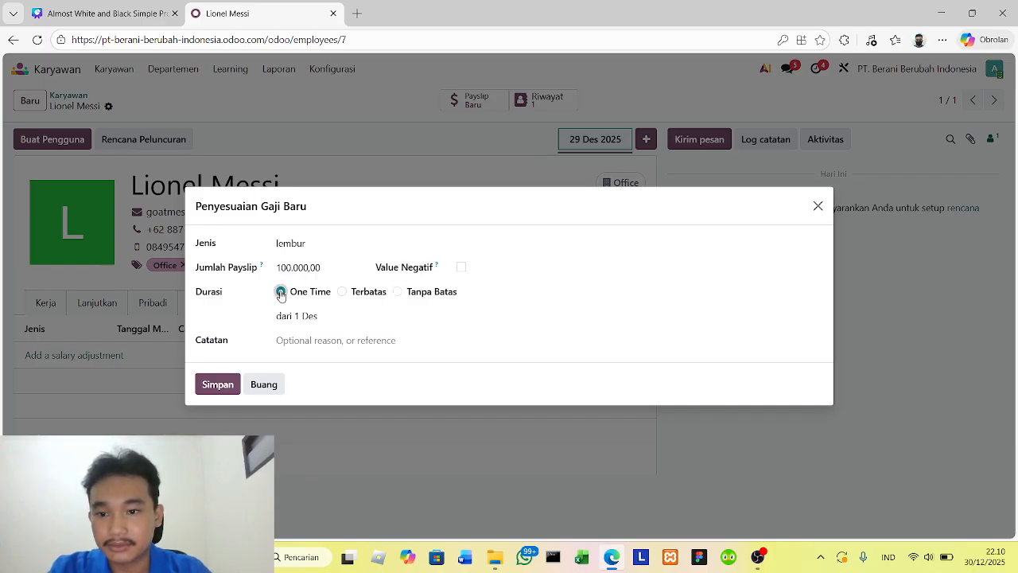
pyautogui.click(224, 386)
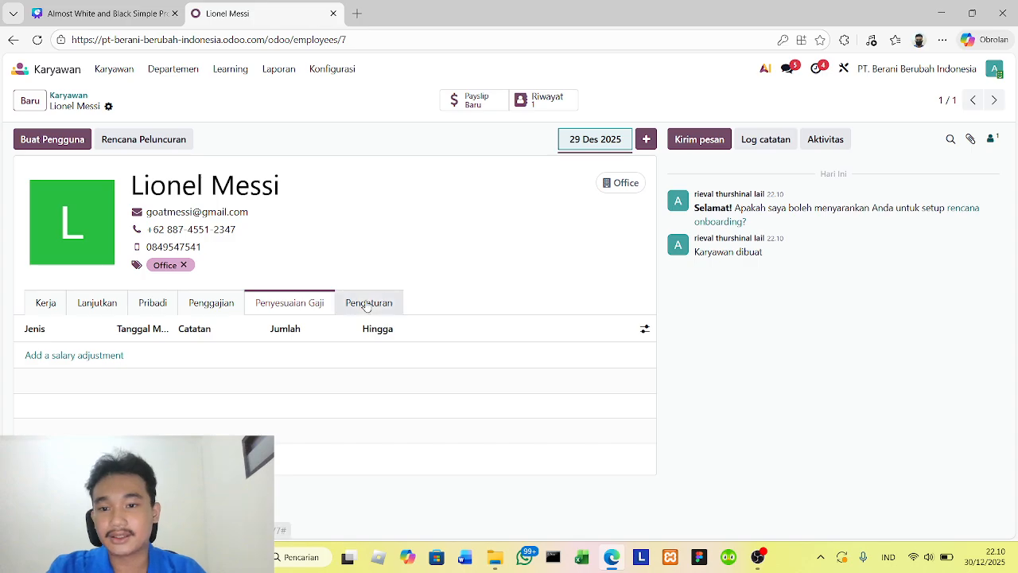
# - Create and save a One Time salary adjustment of type Lampiran Gaji with a payslip amount of Rp 100.000
pyautogui.click(107, 362)
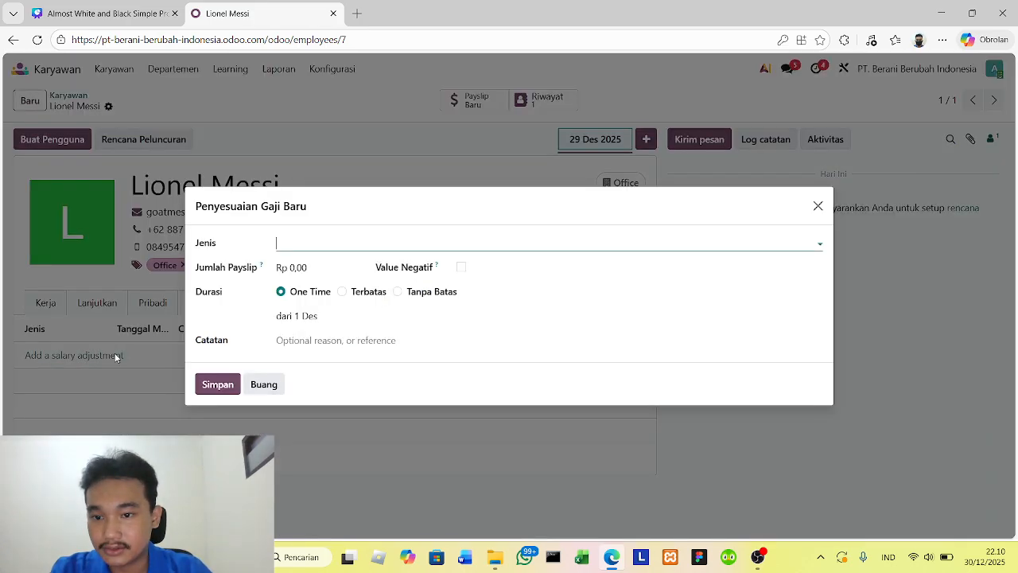
pyautogui.click(382, 241)
pyautogui.click(326, 267)
pyautogui.click(328, 267)
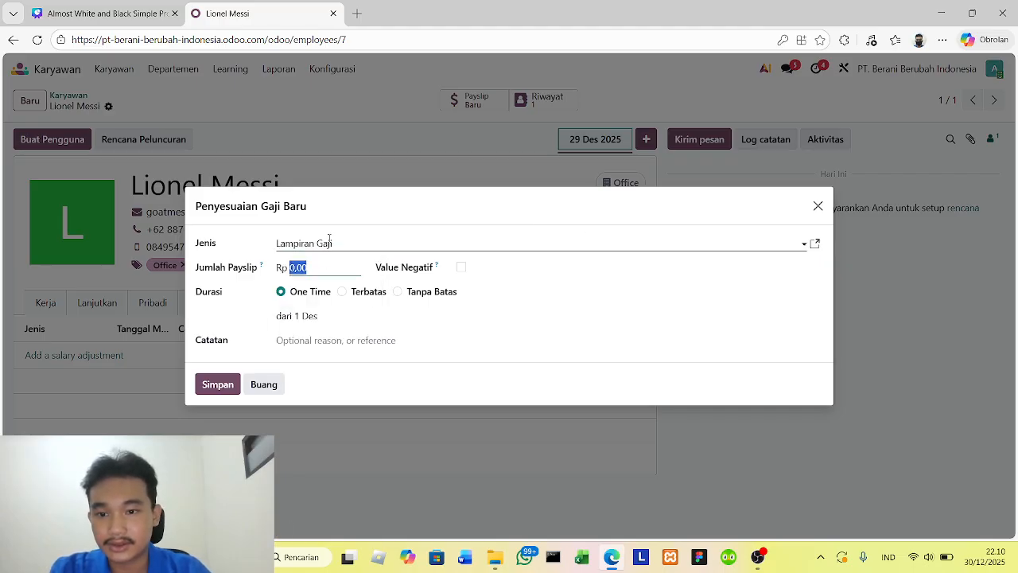
pyautogui.write('1')
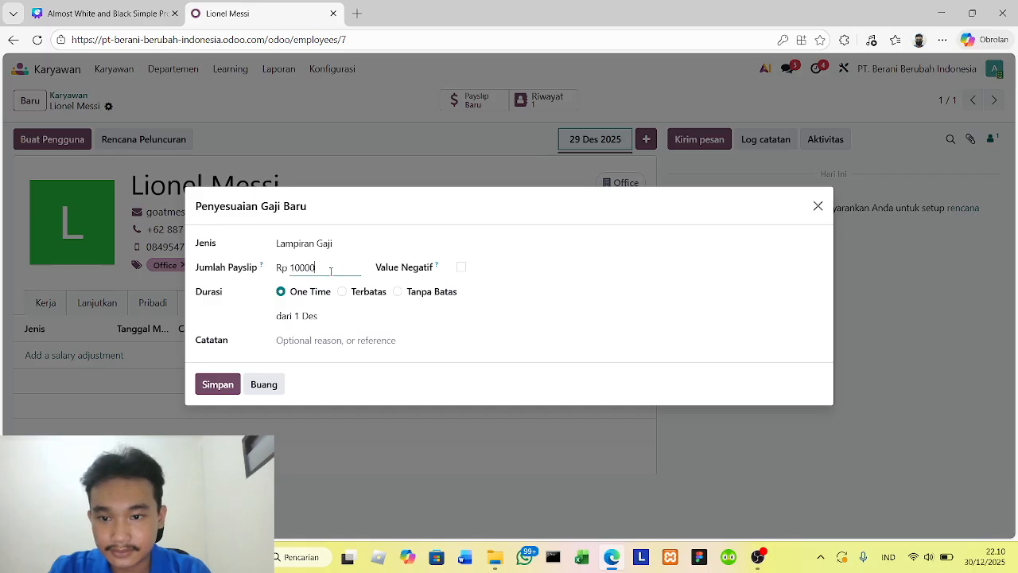
pyautogui.write('00.000')
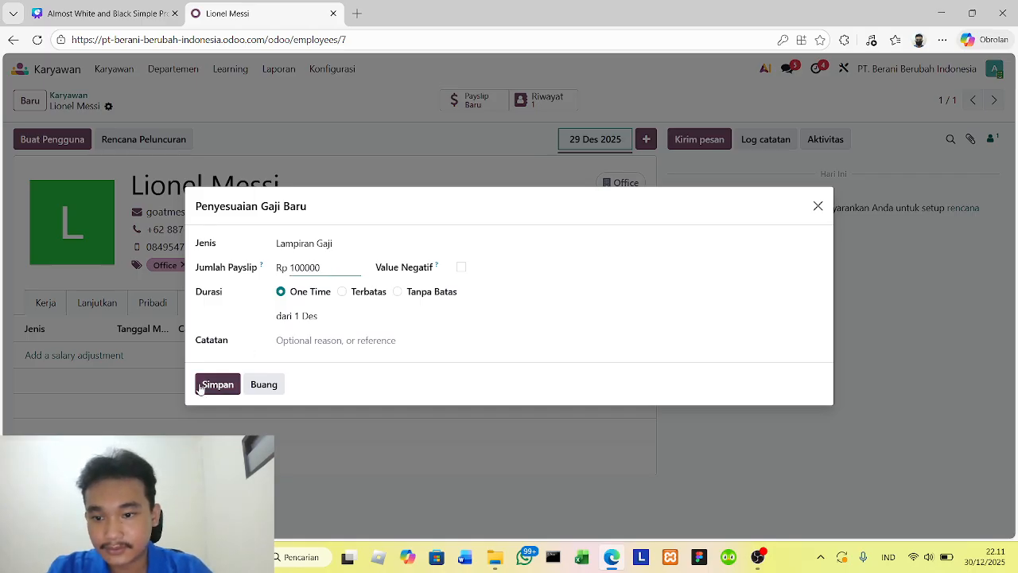
pyautogui.click(215, 385)
# - Create a user account linked to the employee from the prefilled contact details, then return to the employee list
pyautogui.click(364, 302)
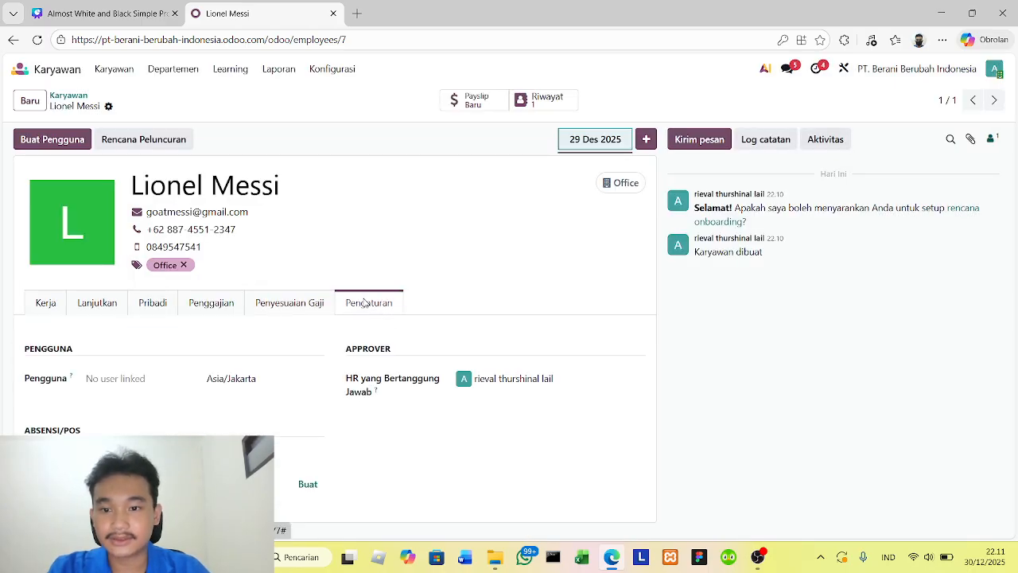
pyautogui.click(142, 377)
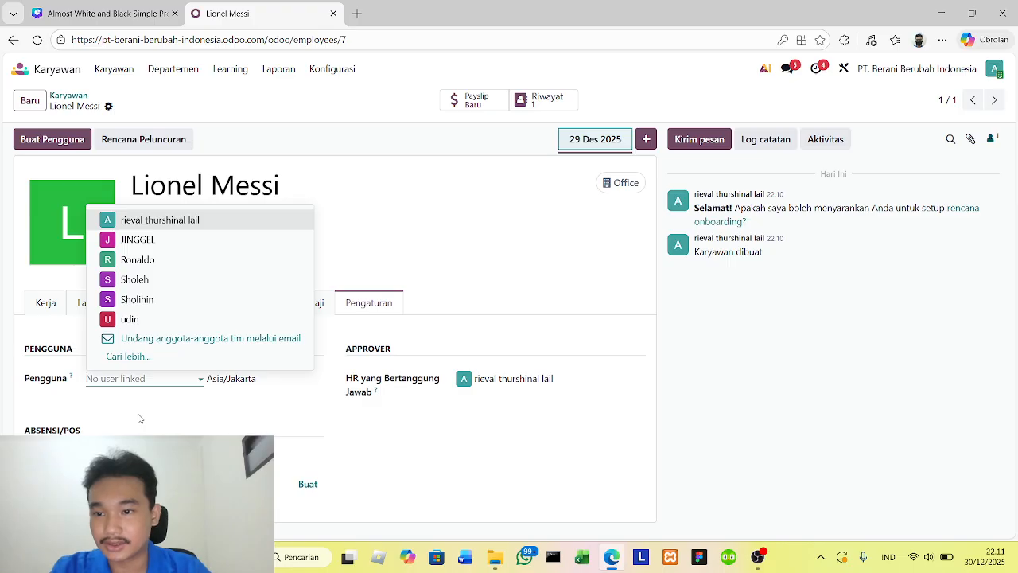
pyautogui.click(139, 418)
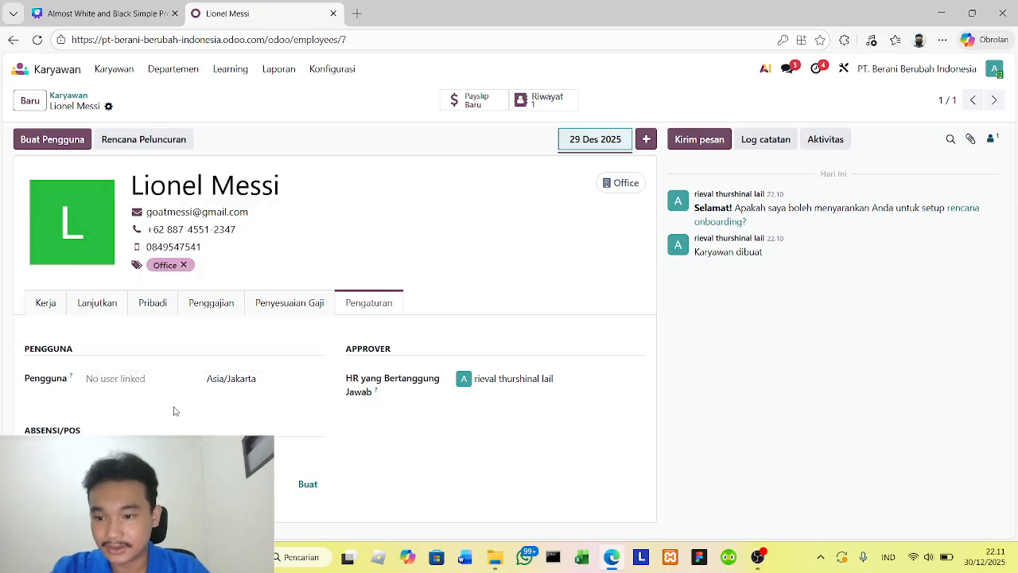
pyautogui.click(54, 142)
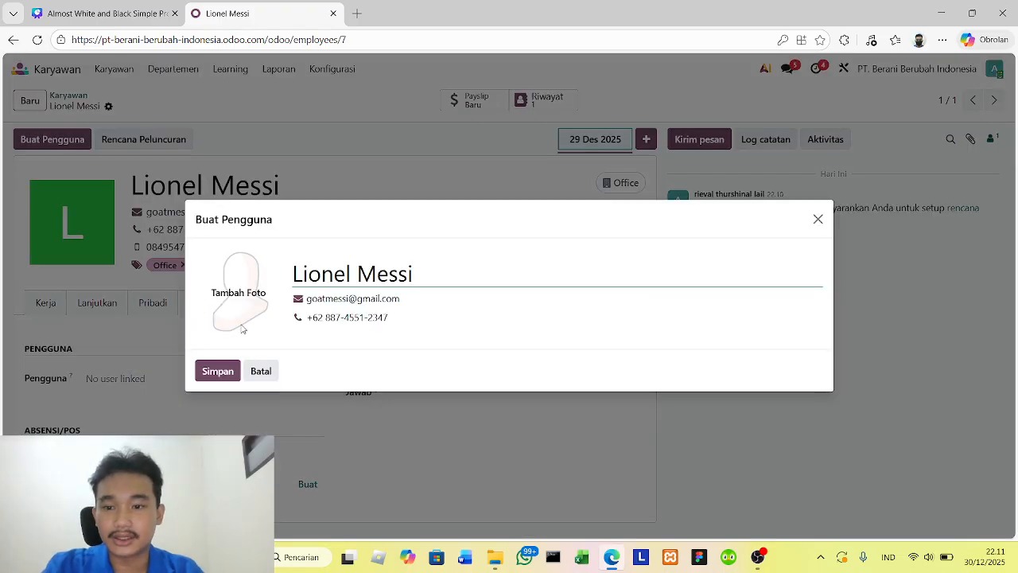
pyautogui.click(218, 371)
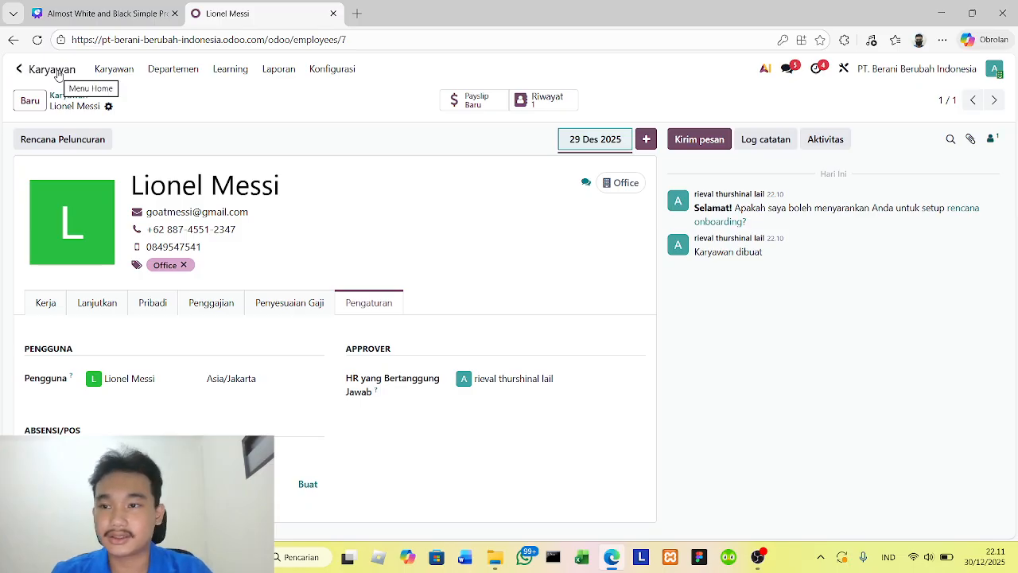
pyautogui.click(118, 70)
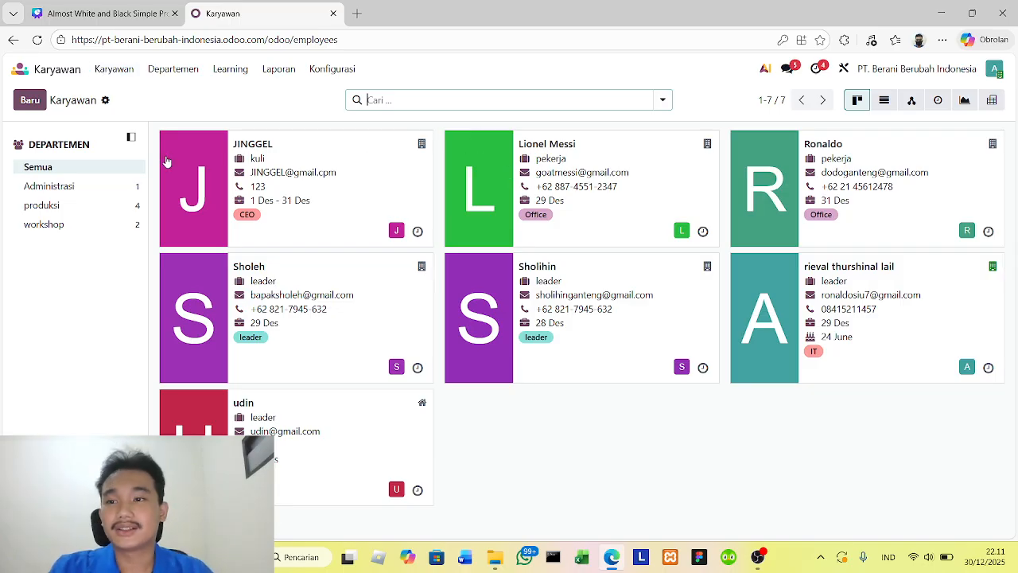
# - Show the workshop department's employees, and open the Payroll list of employees without a bank account number (Karyawan Tanpa Nomor akun Bank)
pyautogui.click(94, 226)
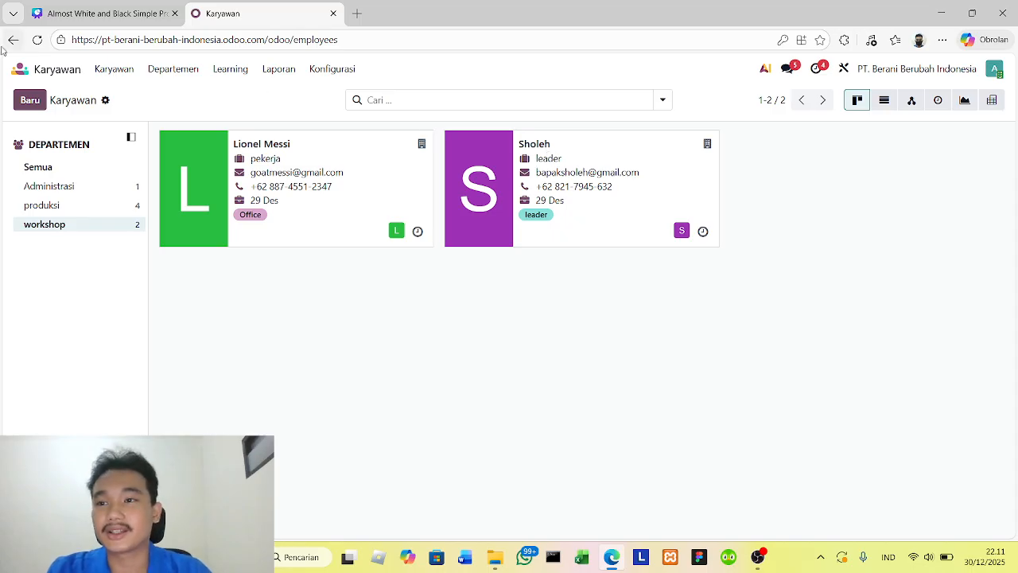
pyautogui.click(19, 68)
pyautogui.click(553, 146)
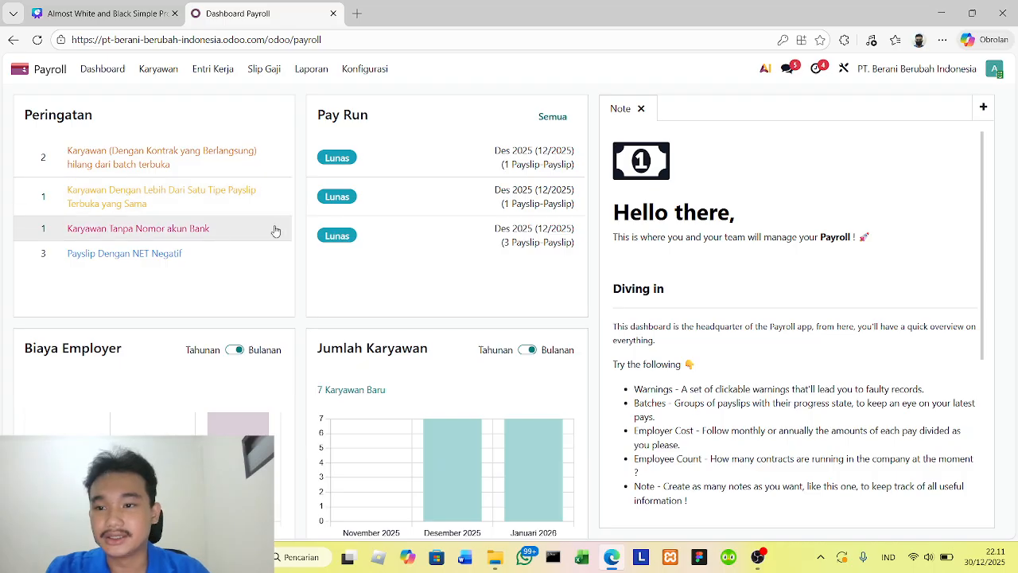
pyautogui.click(239, 228)
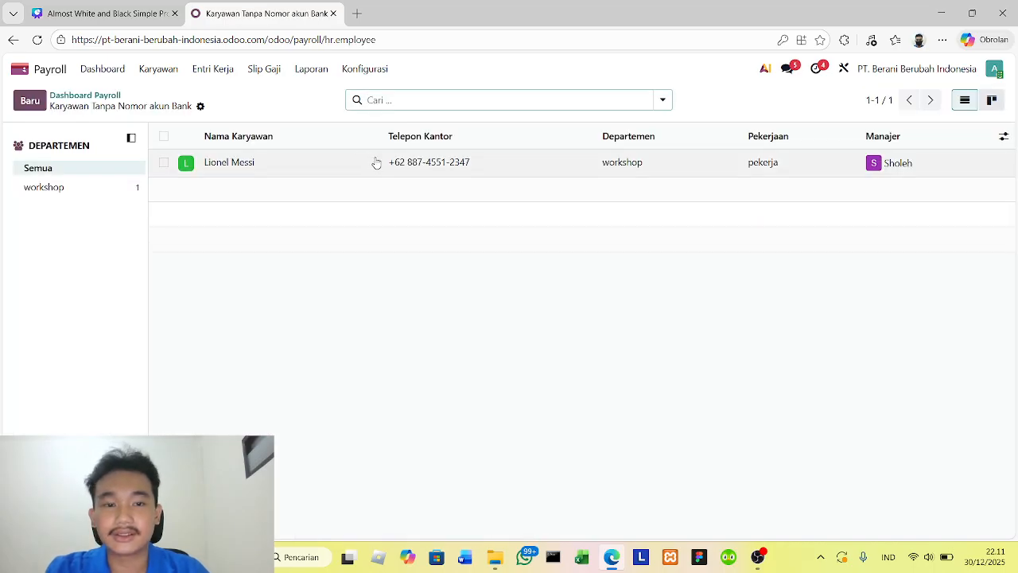
# - Open Lionel Messi's employee record and bring up the private contact details containing the bank account field (Rekening Bank)
pyautogui.click(432, 166)
pyautogui.scroll(-2, 227, 318)
pyautogui.scroll(2, 203, 318)
pyautogui.click(215, 306)
pyautogui.scroll(-2, 220, 312)
pyautogui.scroll(2, 199, 359)
pyautogui.click(154, 263)
pyautogui.scroll(-2, 141, 266)
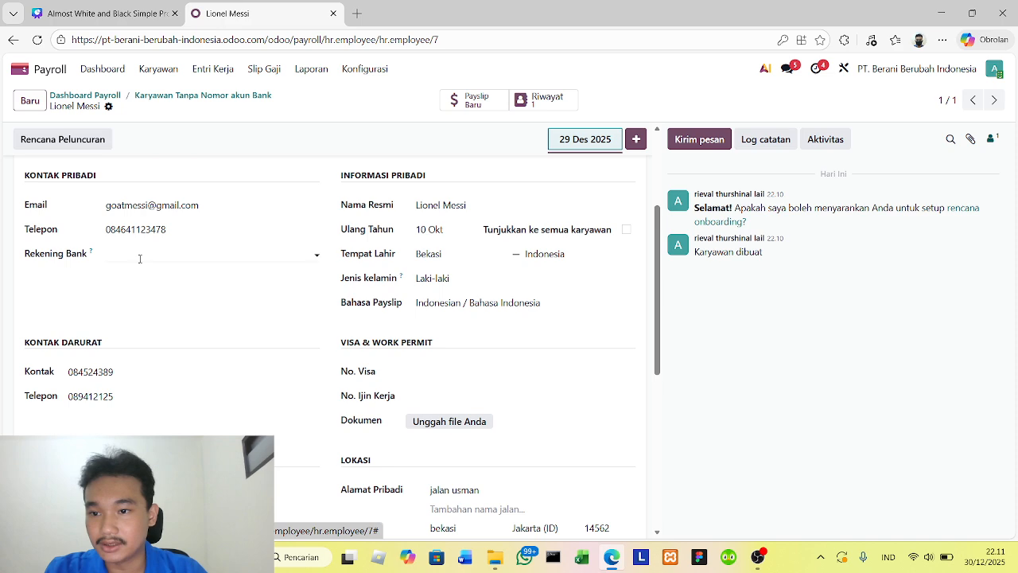
# - Create the employee's bank account with the account number and the bank aman syariah - 17153, and mark it as trusted
pyautogui.click(141, 259)
pyautogui.click(150, 277)
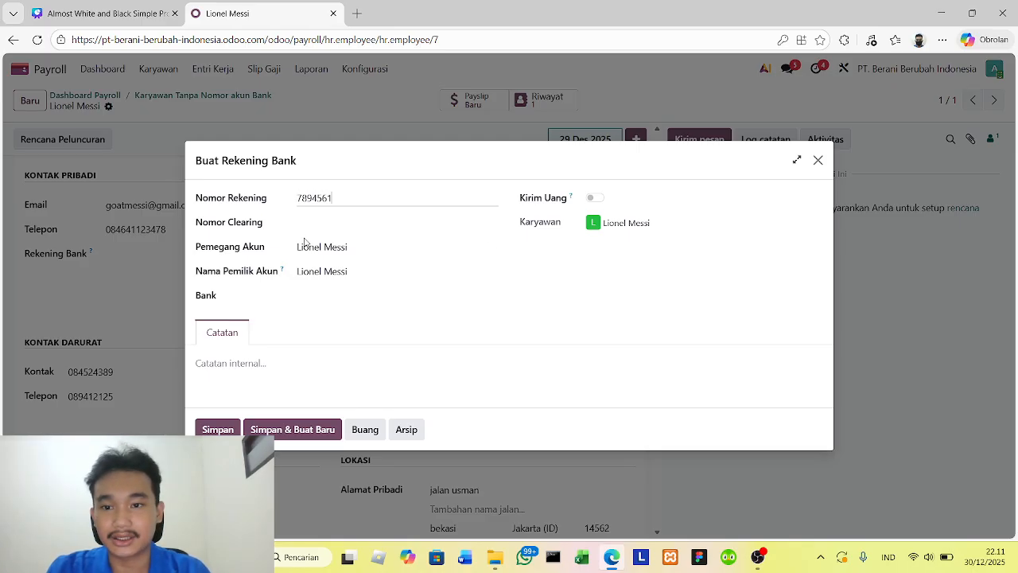
pyautogui.write('78945612')
pyautogui.click(337, 299)
pyautogui.click(358, 319)
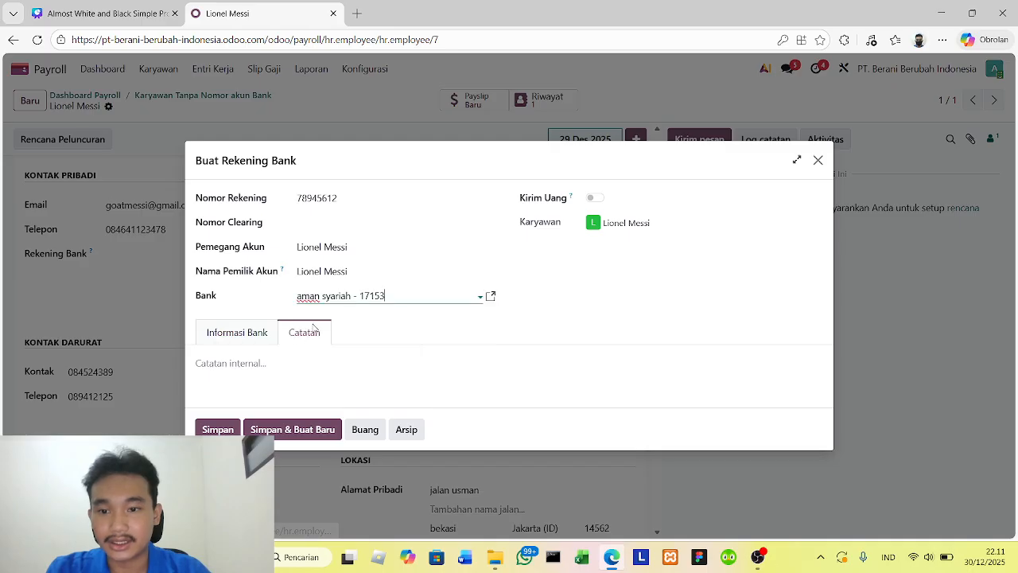
pyautogui.click(247, 336)
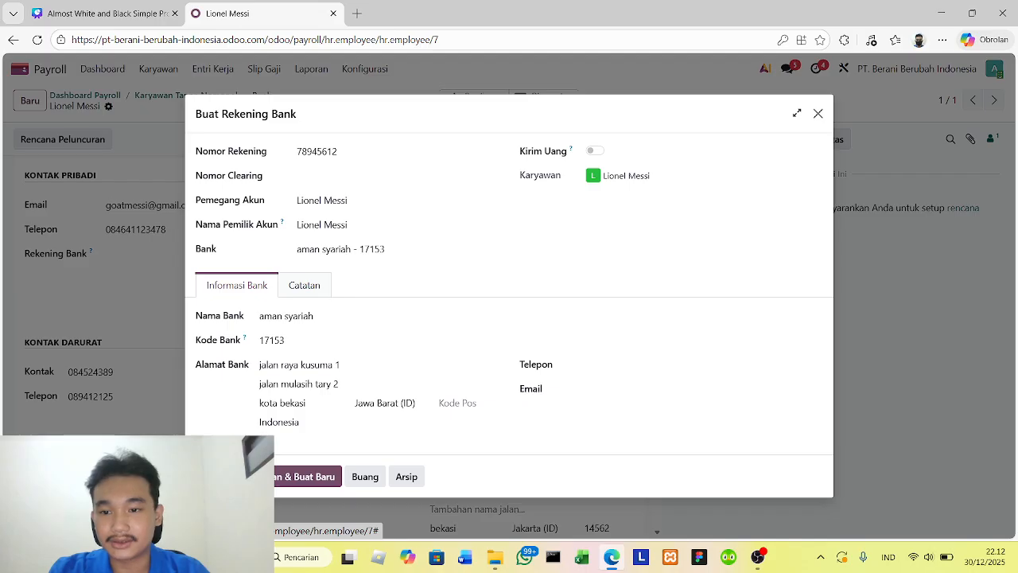
pyautogui.click(217, 476)
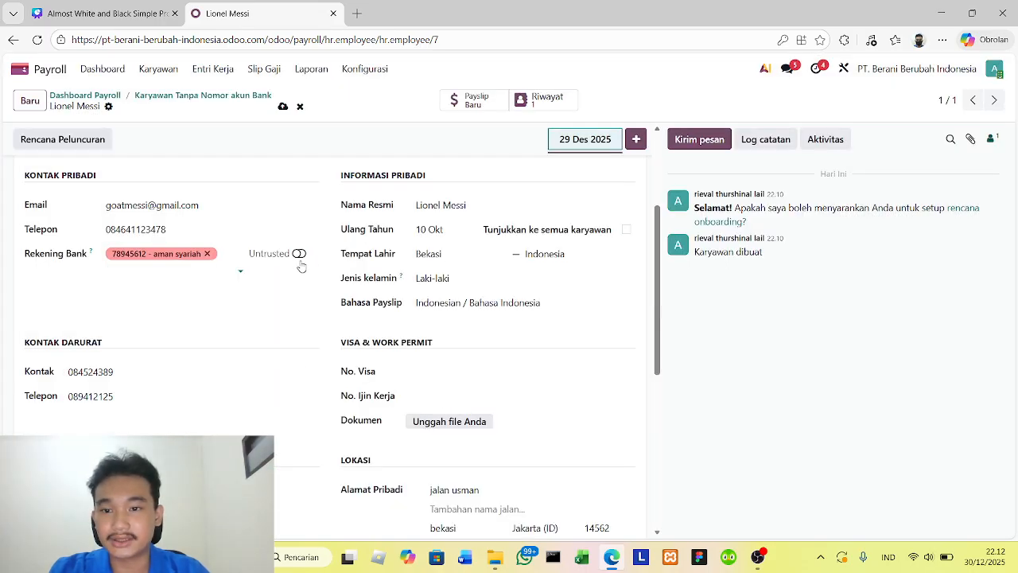
pyautogui.click(299, 255)
pyautogui.scroll(-2, 274, 352)
pyautogui.scroll(-1, 276, 342)
pyautogui.scroll(5, 276, 334)
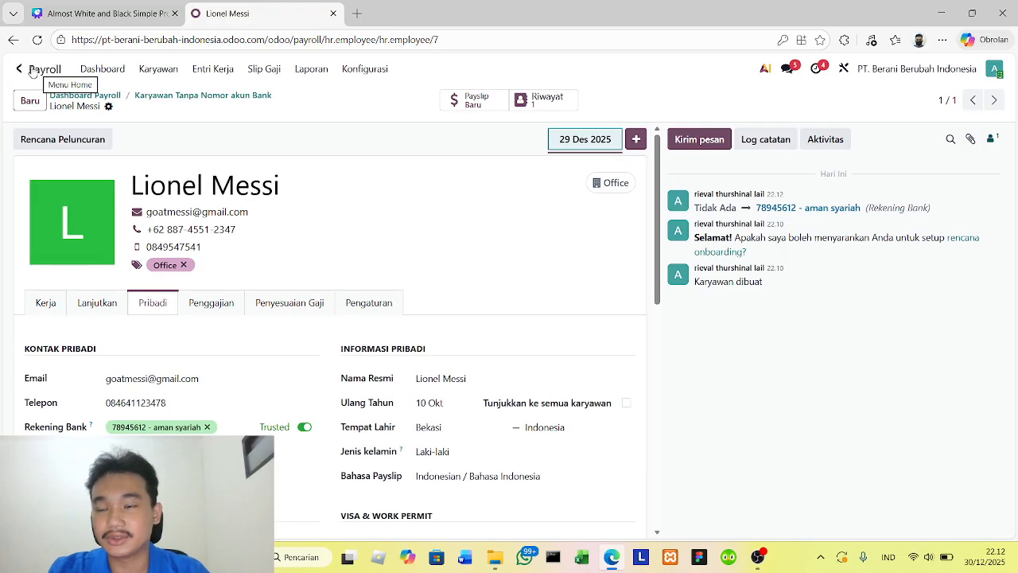
# - Mark Lionel Messi's Rp 100.000 Lampiran Gaji adjustment as completed in the payroll salary adjustments (Penyesuaian Gaji)
pyautogui.click(30, 71)
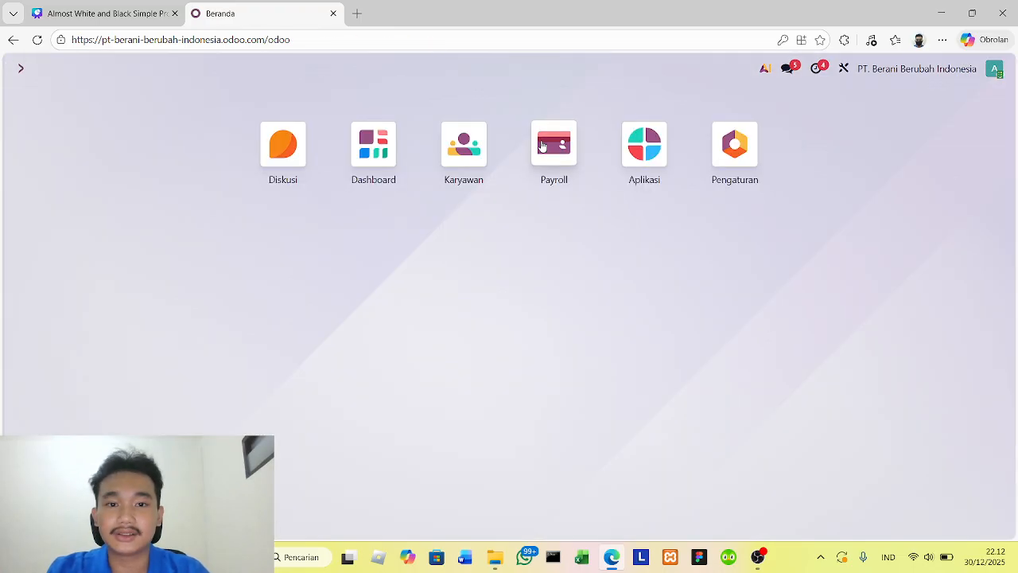
pyautogui.click(552, 143)
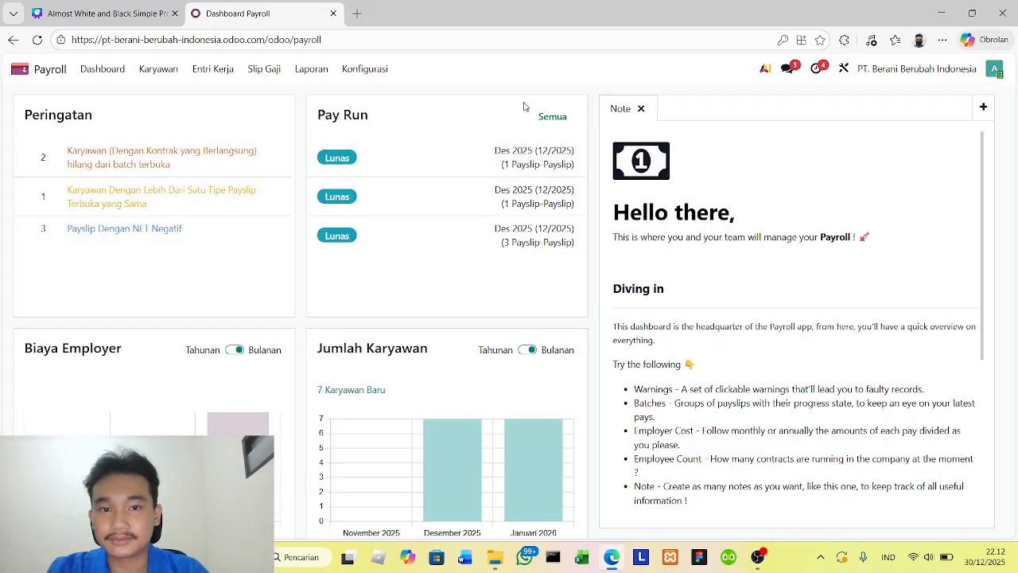
pyautogui.click(158, 68)
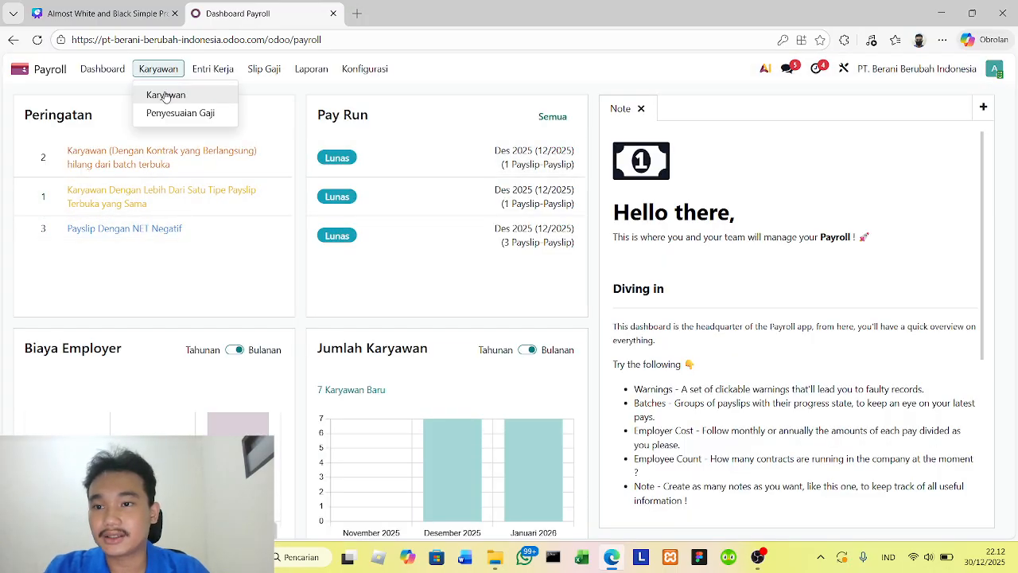
pyautogui.click(165, 95)
pyautogui.click(158, 68)
pyautogui.click(177, 112)
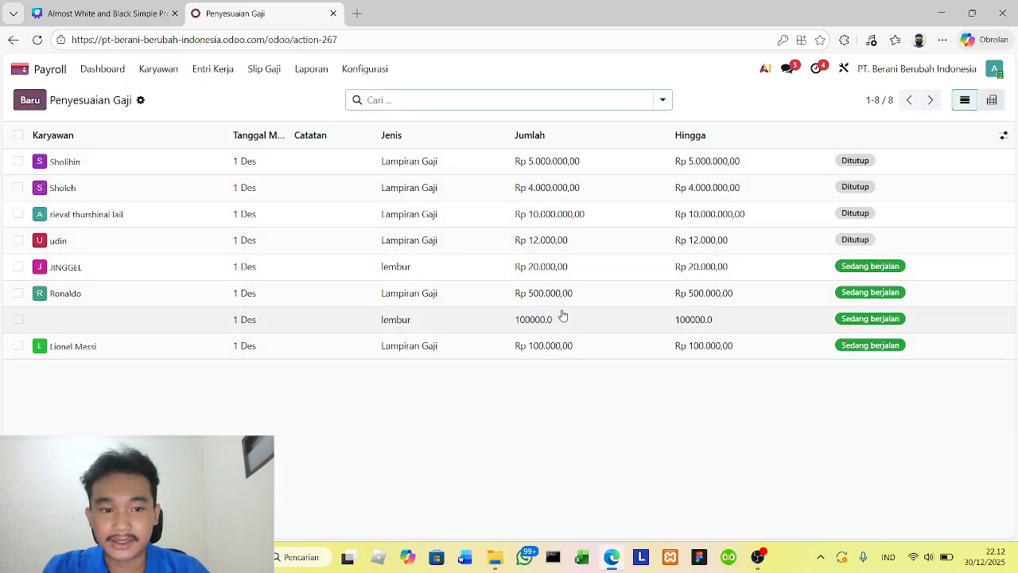
pyautogui.click(580, 353)
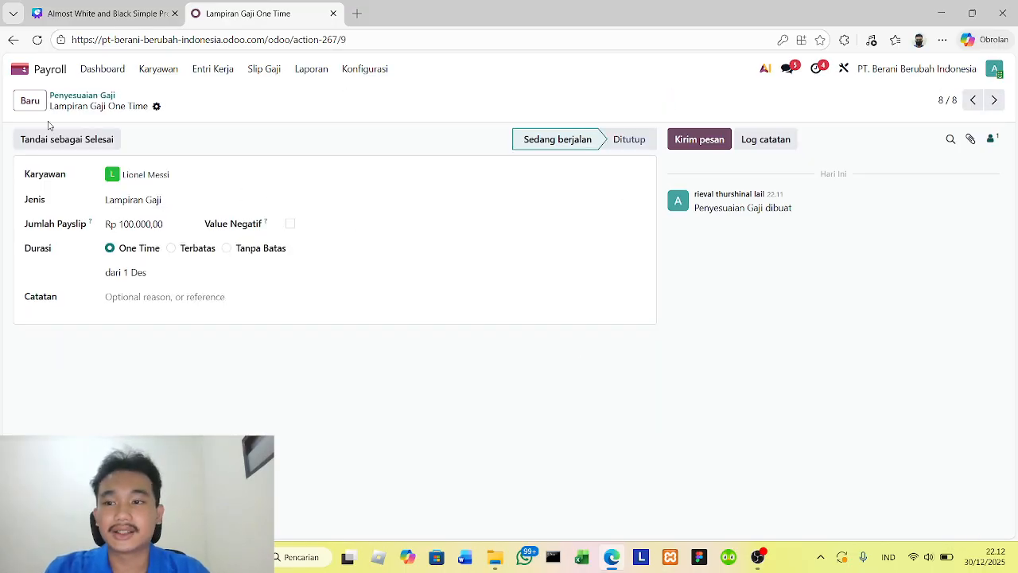
pyautogui.click(70, 137)
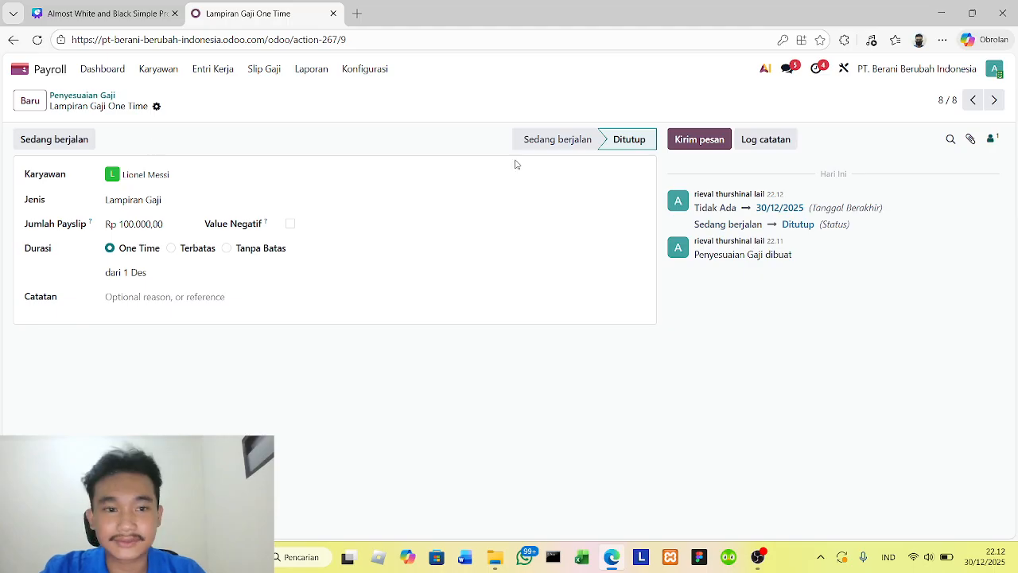
# - Return to the Payroll dashboard and open the first listed Des 2025 pay run
pyautogui.click(20, 69)
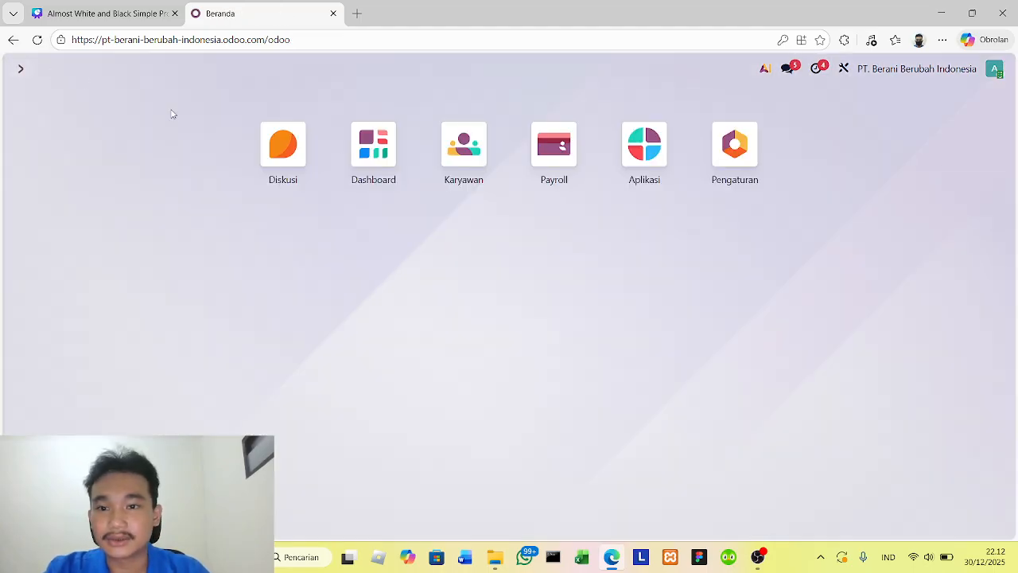
pyautogui.click(569, 148)
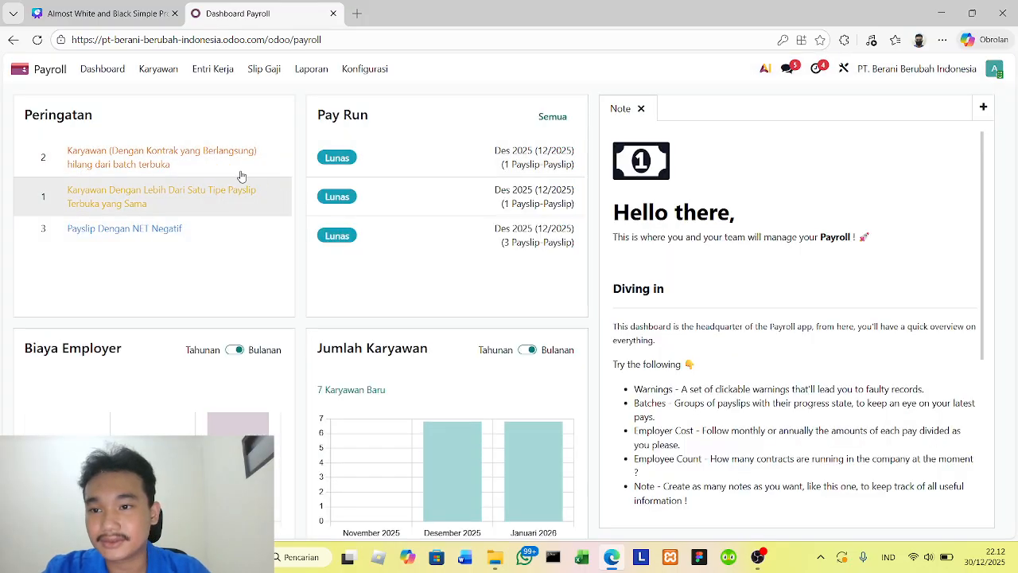
pyautogui.click(501, 154)
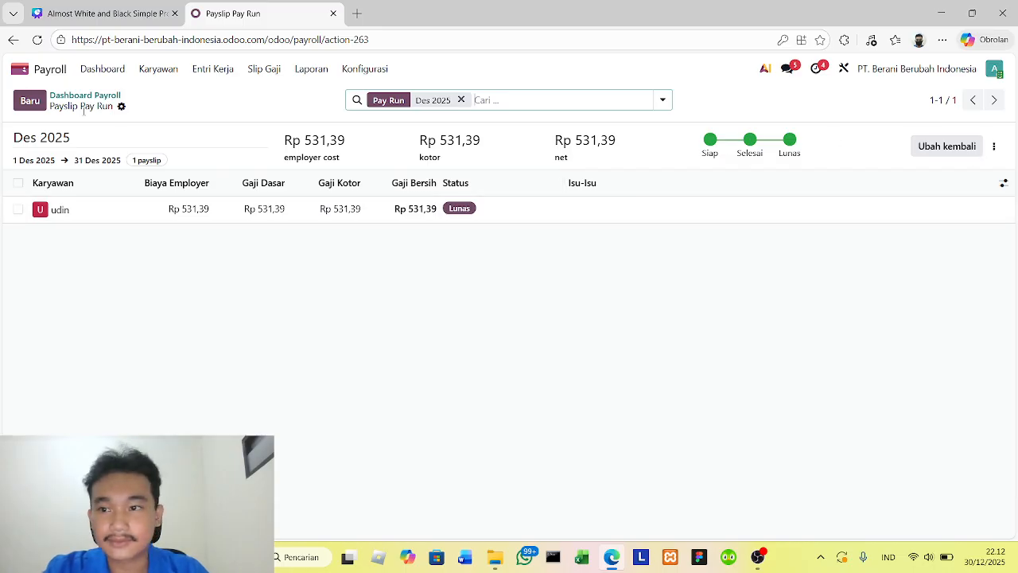
pyautogui.click(30, 100)
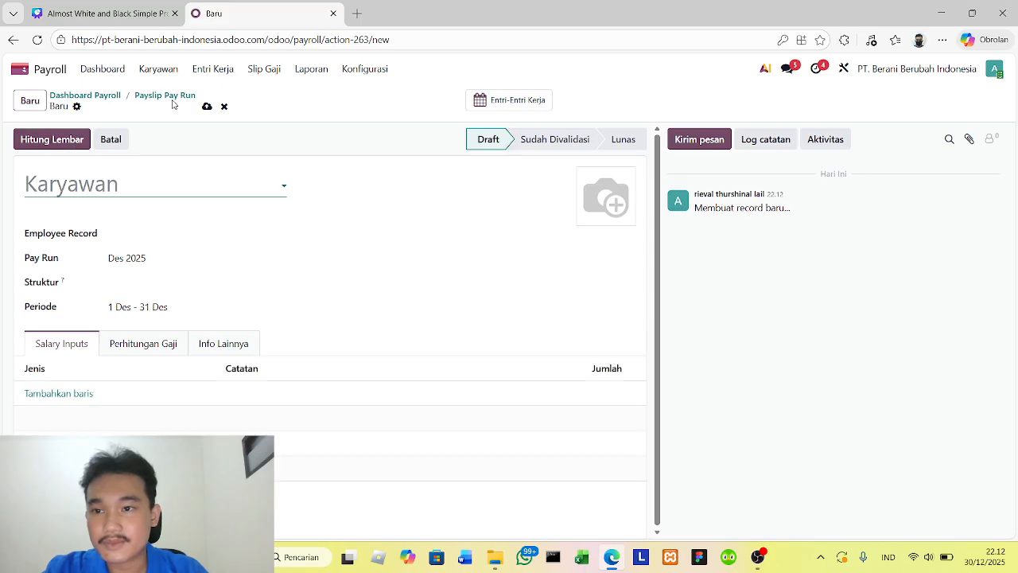
pyautogui.click(224, 106)
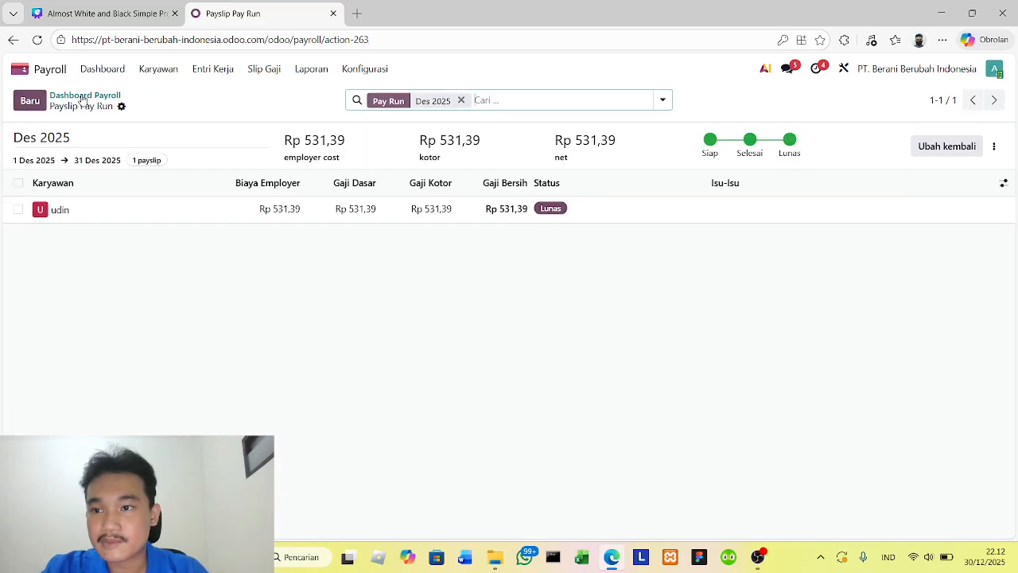
pyautogui.click(122, 107)
pyautogui.click(249, 279)
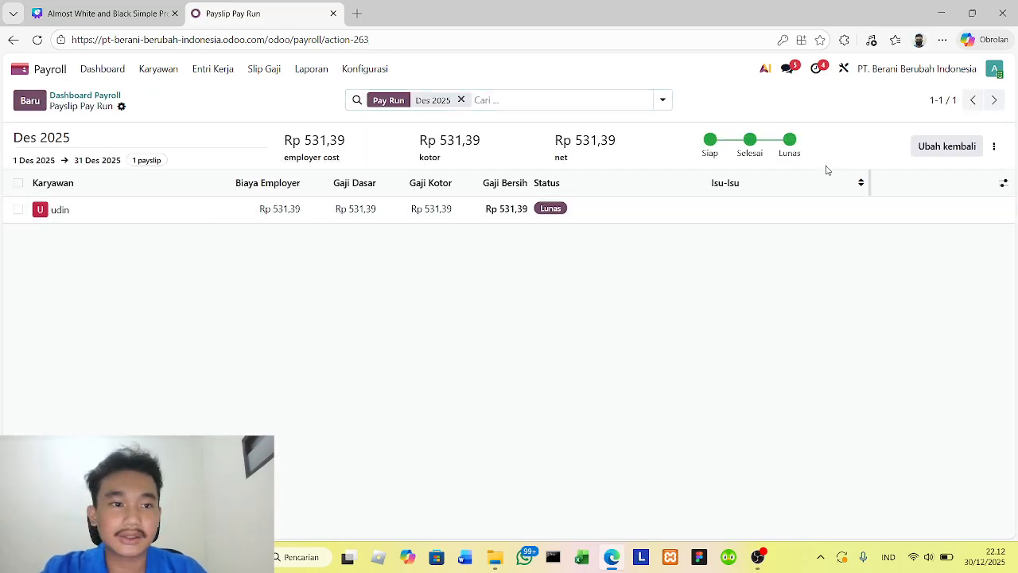
pyautogui.click(994, 146)
pyautogui.click(856, 289)
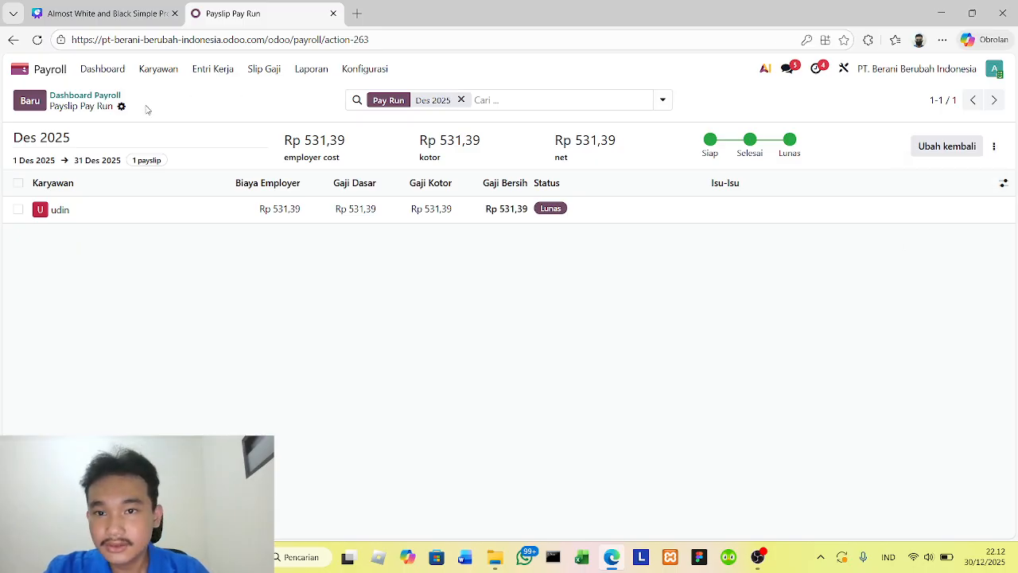
pyautogui.click(121, 107)
pyautogui.click(120, 104)
# - Start a new payslip for Lionel Messi in the Des 2025 pay run and review its working days (Hari Kerja)
pyautogui.click(32, 101)
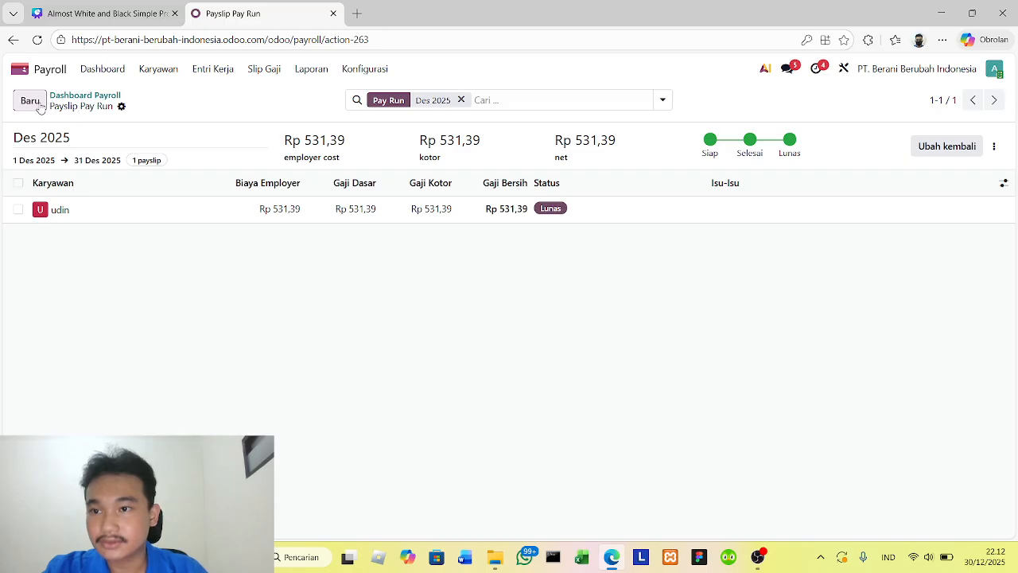
pyautogui.click(191, 186)
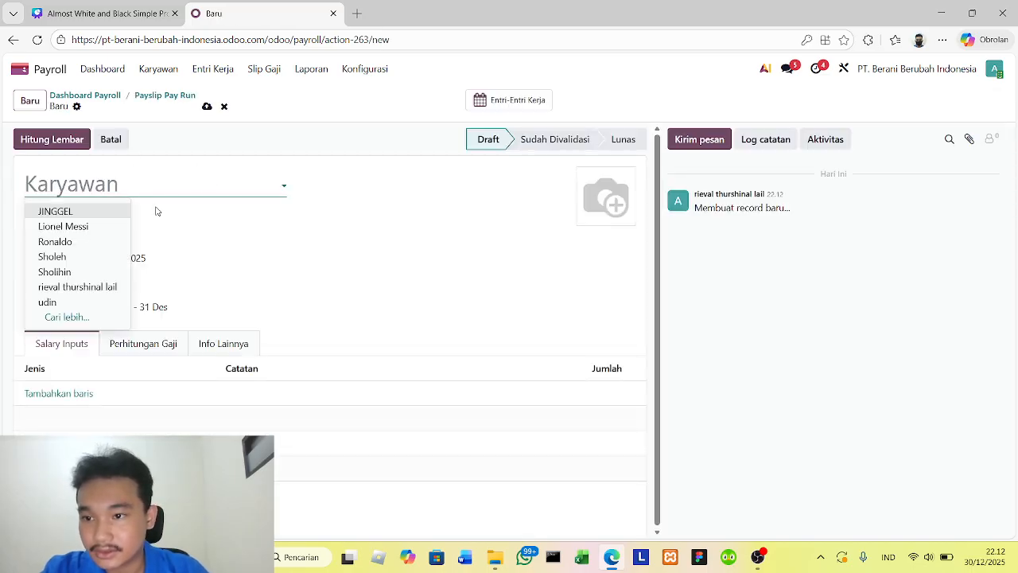
pyautogui.click(80, 224)
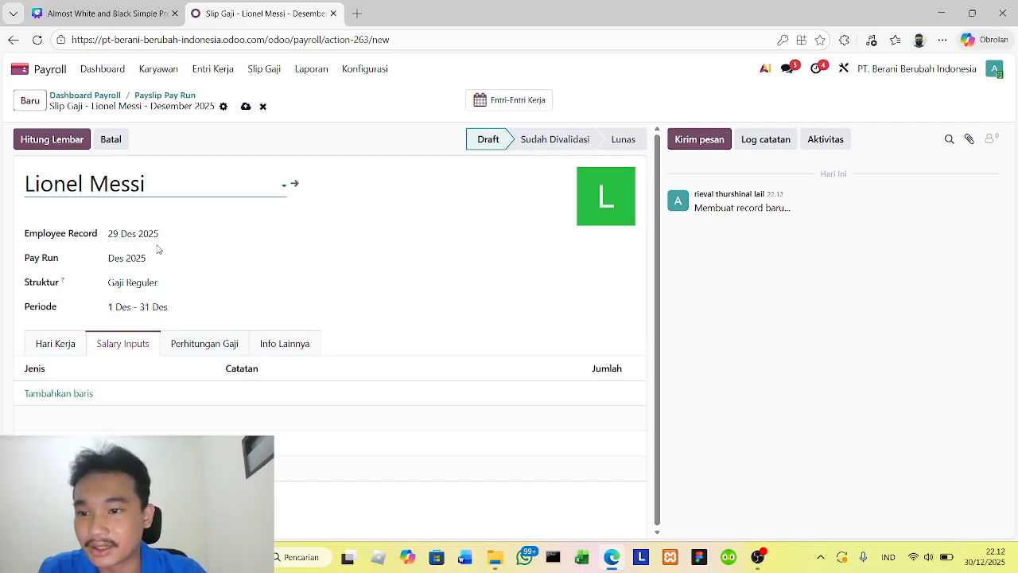
pyautogui.click(182, 279)
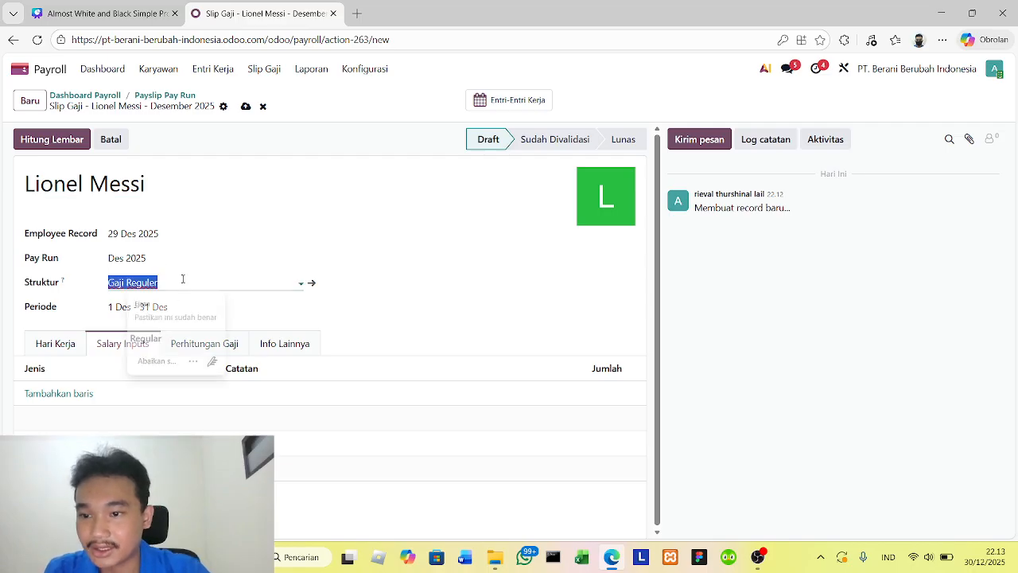
pyautogui.click(255, 283)
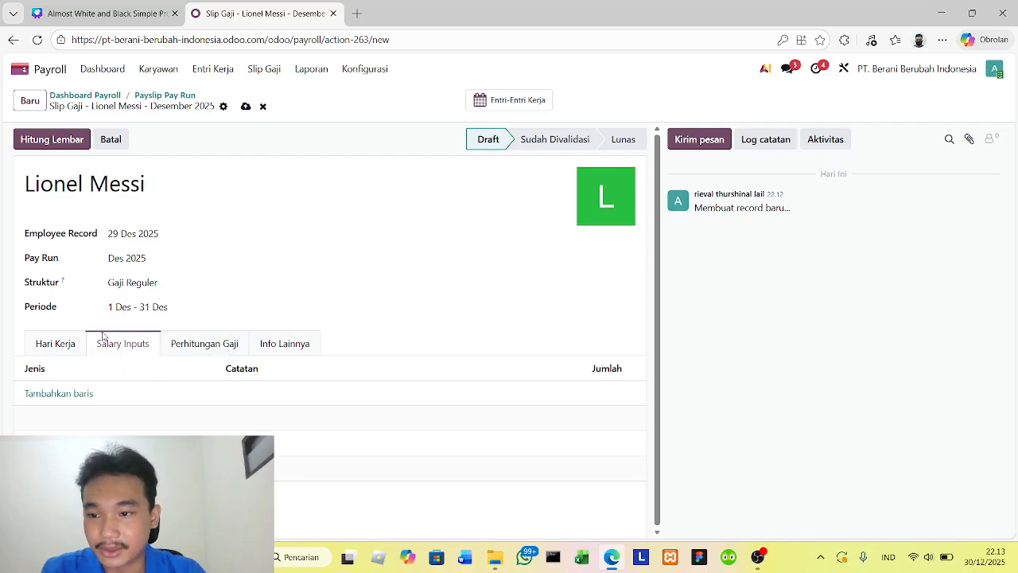
pyautogui.click(63, 345)
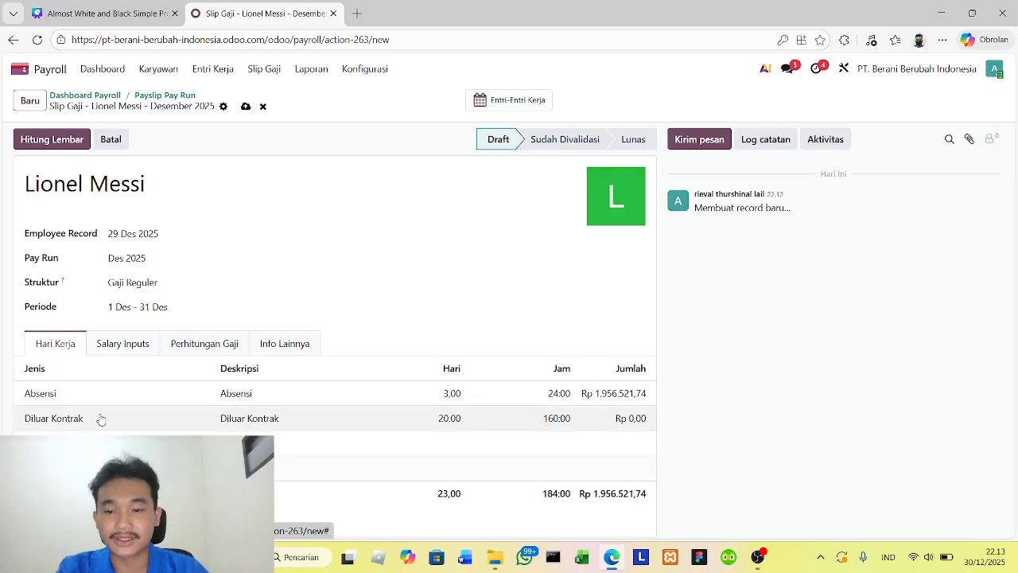
# - Add a salary input row to Lionel Messi's payslip and start creating a new input type described as tunjangan kesehatan
pyautogui.click(123, 343)
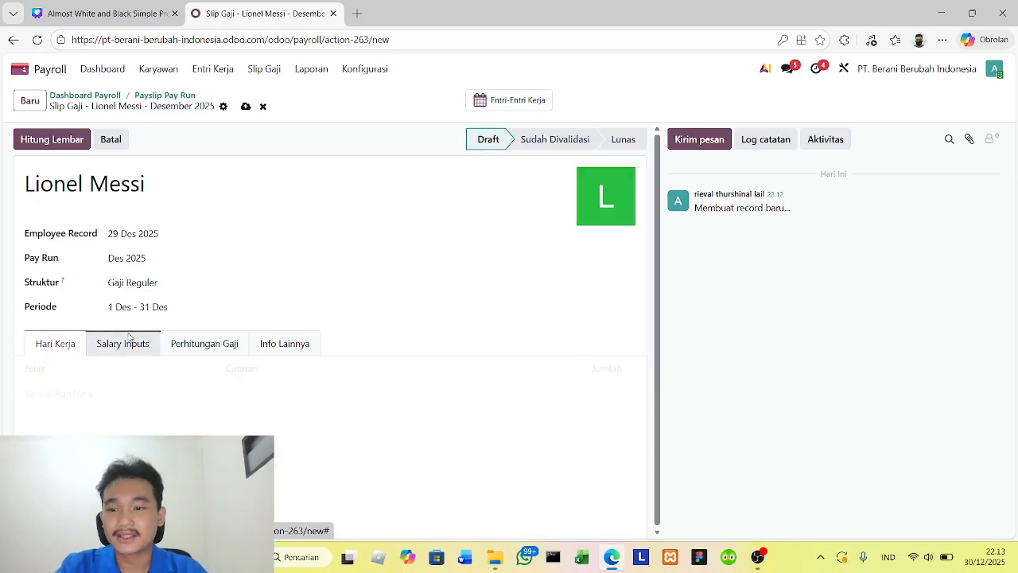
pyautogui.click(83, 393)
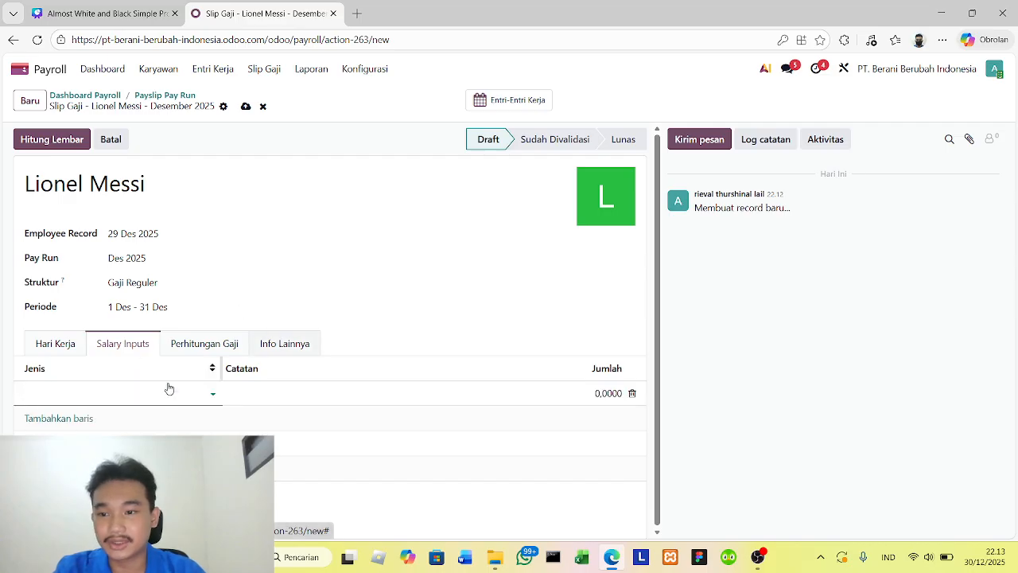
pyautogui.click(205, 395)
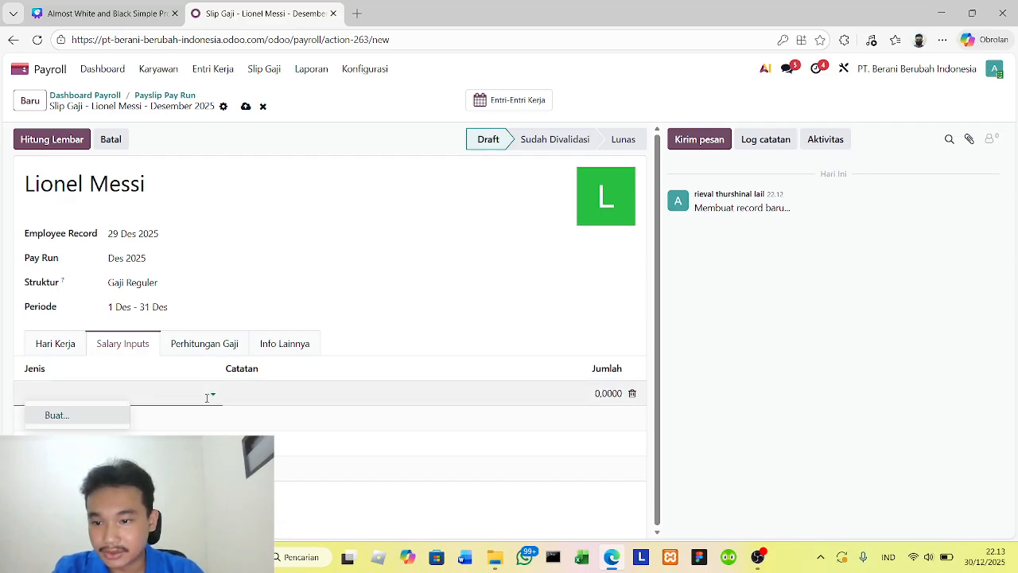
pyautogui.click(57, 416)
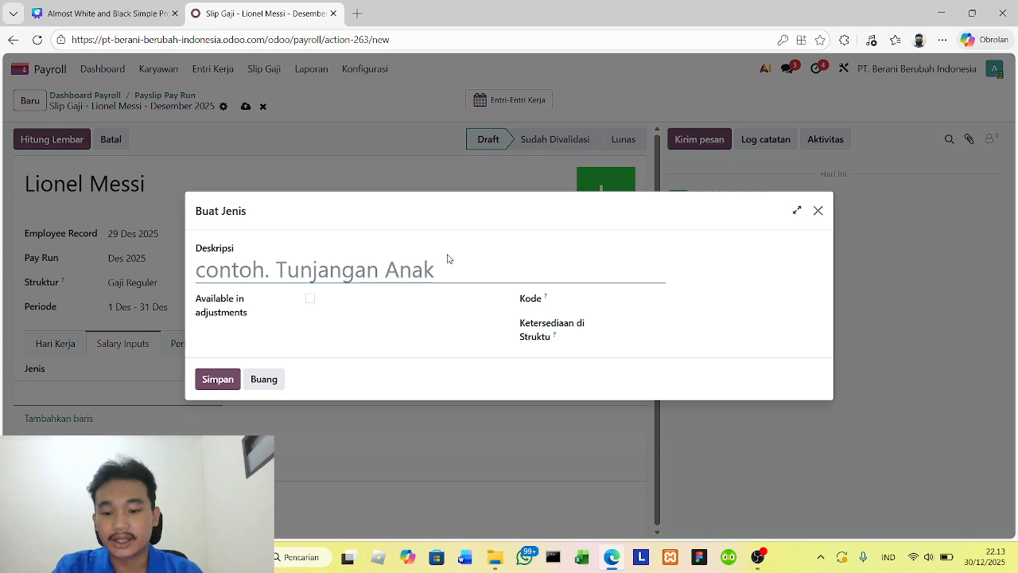
pyautogui.write('tunjangan ')
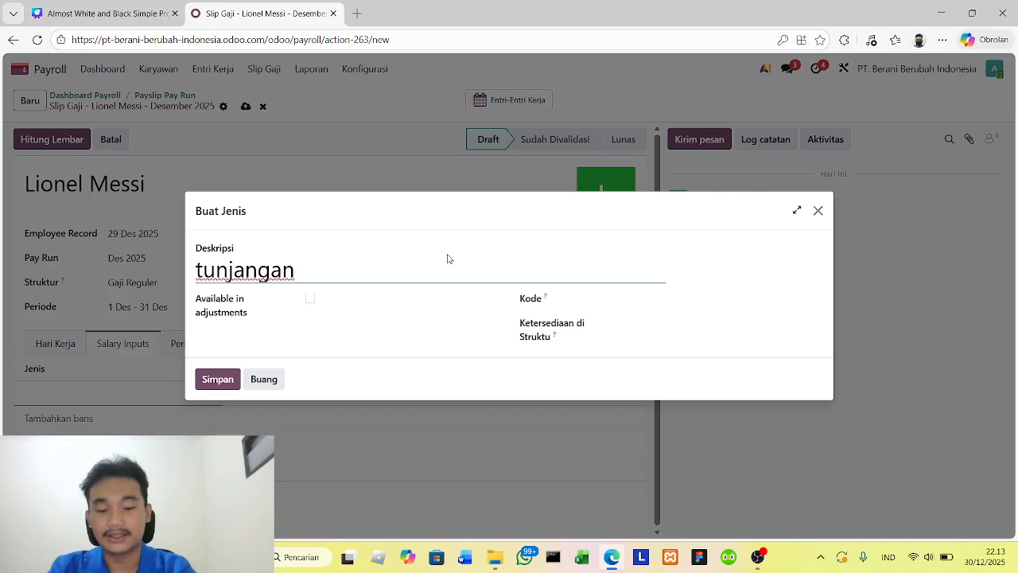
pyautogui.write('kese')
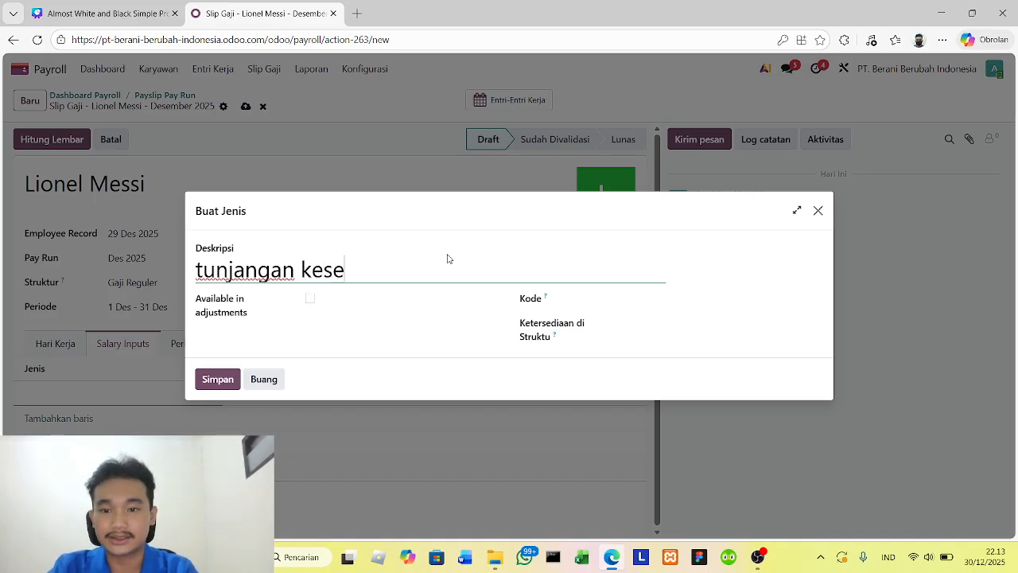
pyautogui.write('hatan')
pyautogui.click(310, 299)
pyautogui.click(310, 281)
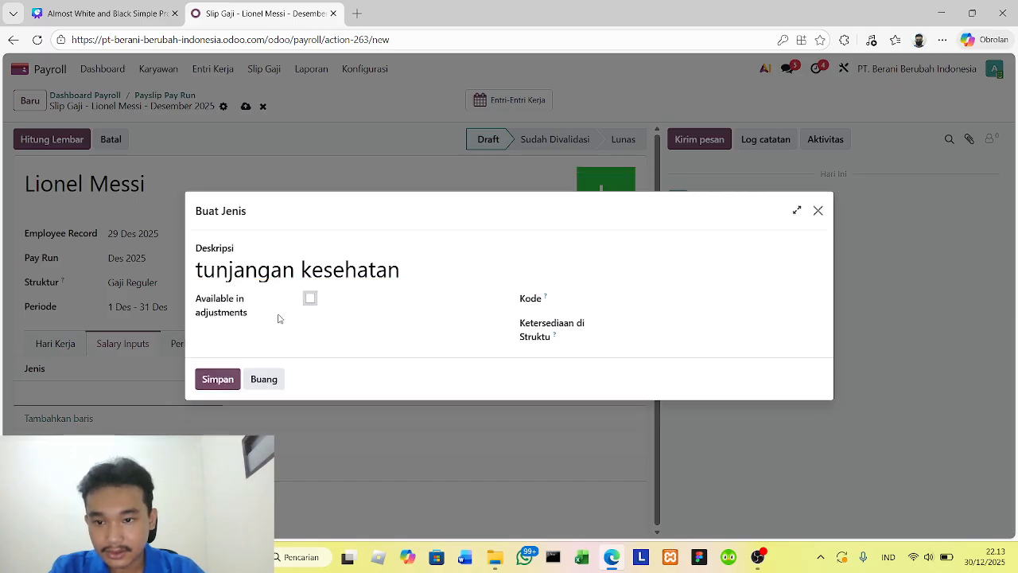
# - Set the new input type's code (Kode) to 784551 and save it for the salary input row
pyautogui.click(218, 380)
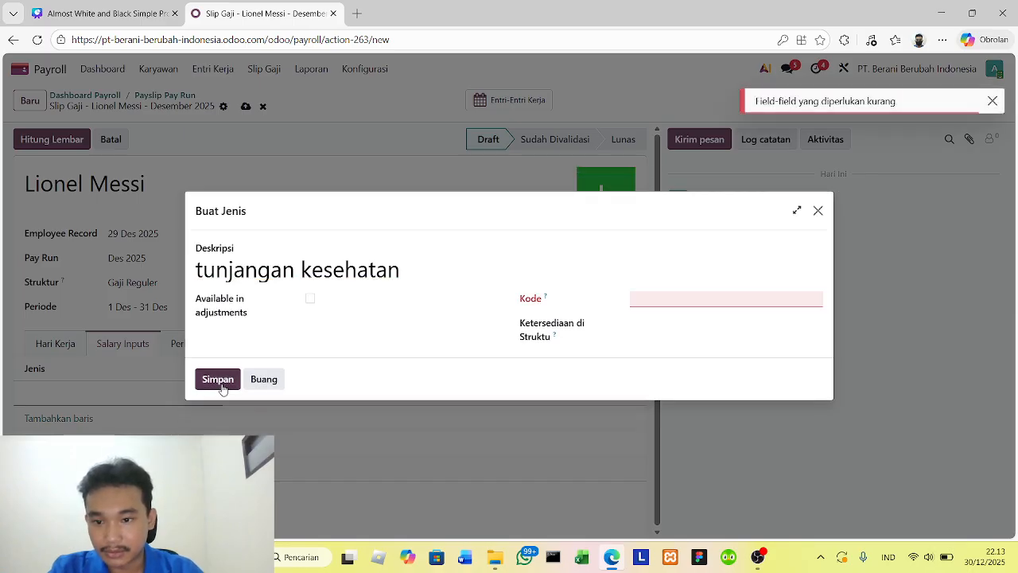
pyautogui.click(645, 294)
pyautogui.write('784551')
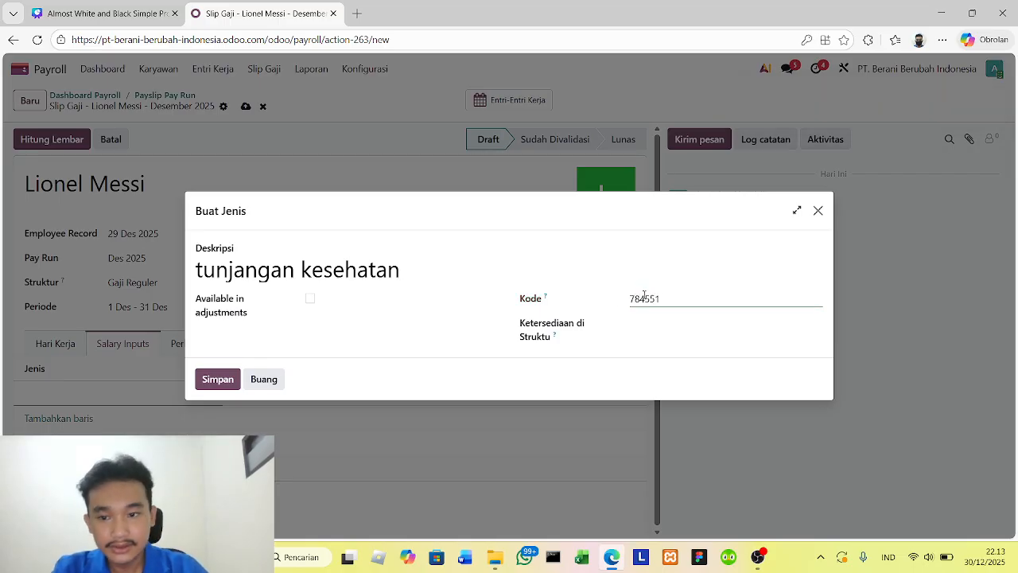
pyautogui.click(219, 379)
pyautogui.click(366, 398)
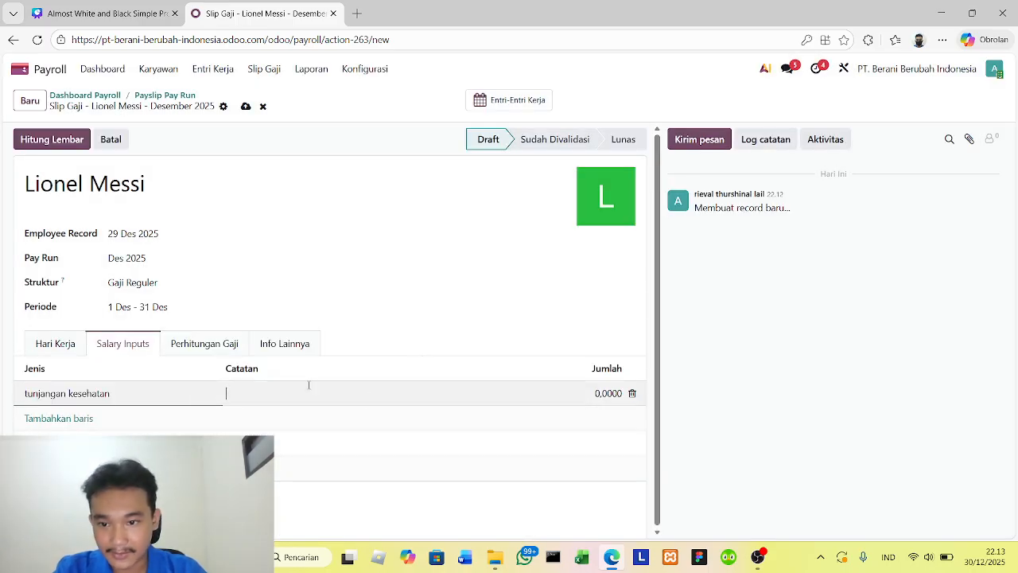
# - Check the payslip's salary calculation and other information, and compute the sheet (Hitung Lembar)
pyautogui.click(218, 346)
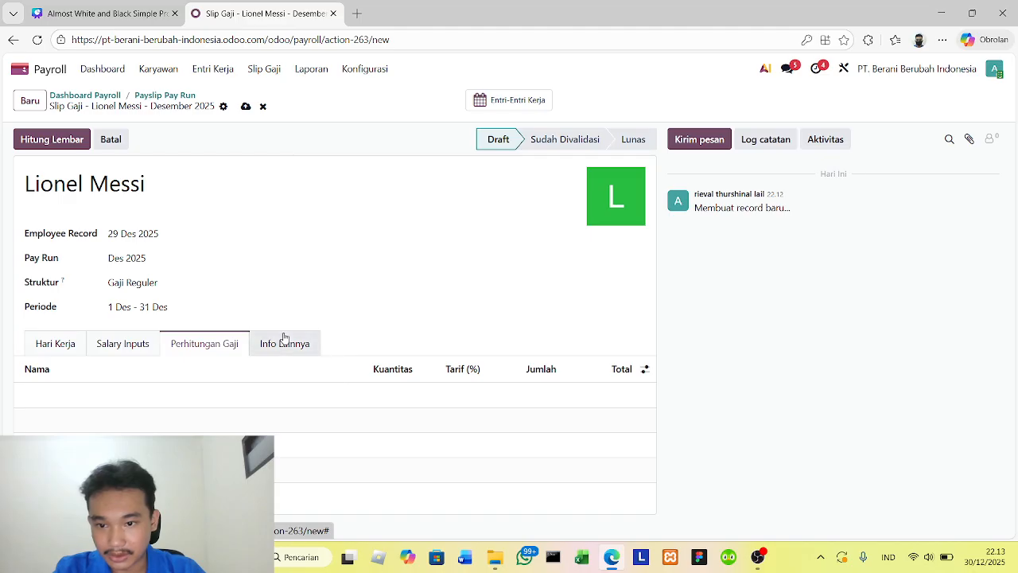
pyautogui.click(283, 343)
pyautogui.click(143, 344)
pyautogui.click(52, 142)
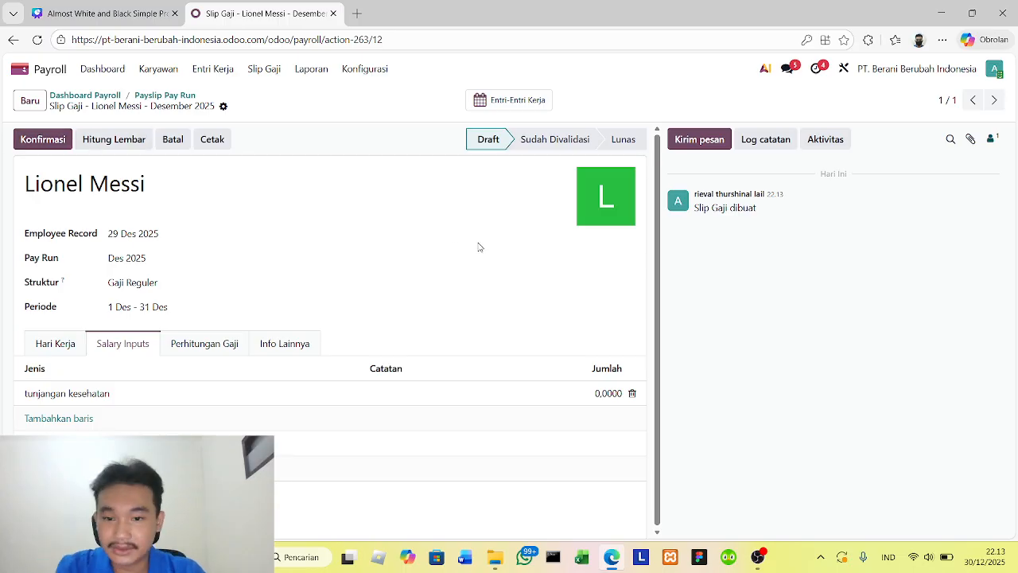
# - Review the payslip's working days, confirm the payslip and mark it as paid
pyautogui.click(78, 347)
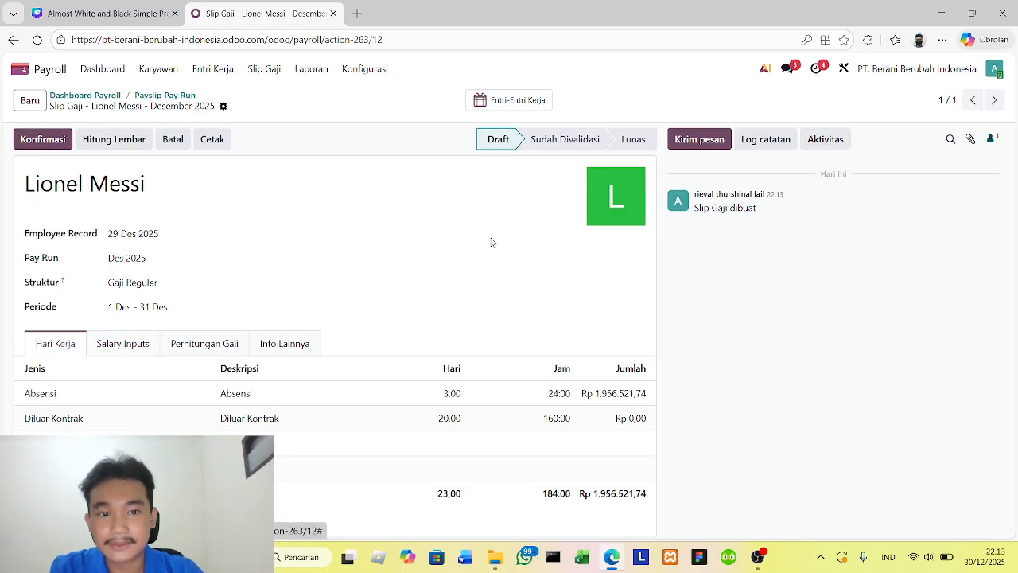
pyautogui.click(45, 143)
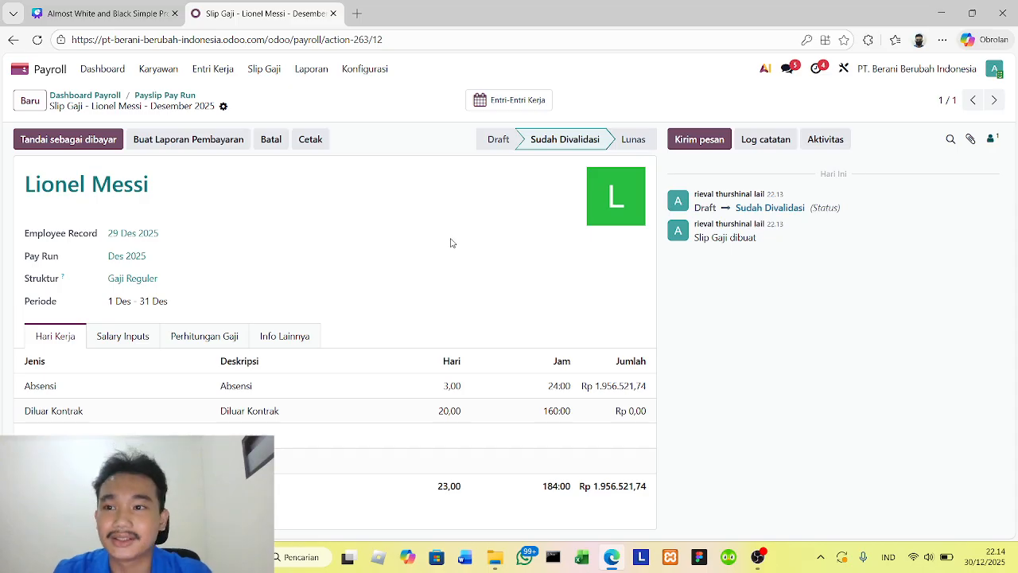
pyautogui.click(75, 146)
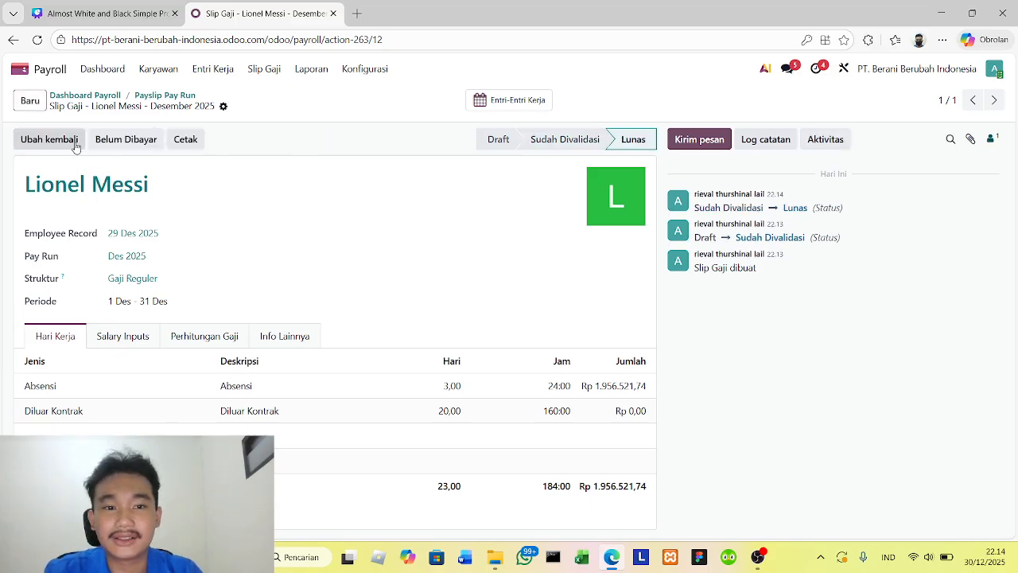
# - Print Lionel Messi's payslip, open the downloaded PDF and review its employee details and salary totals
pyautogui.click(185, 140)
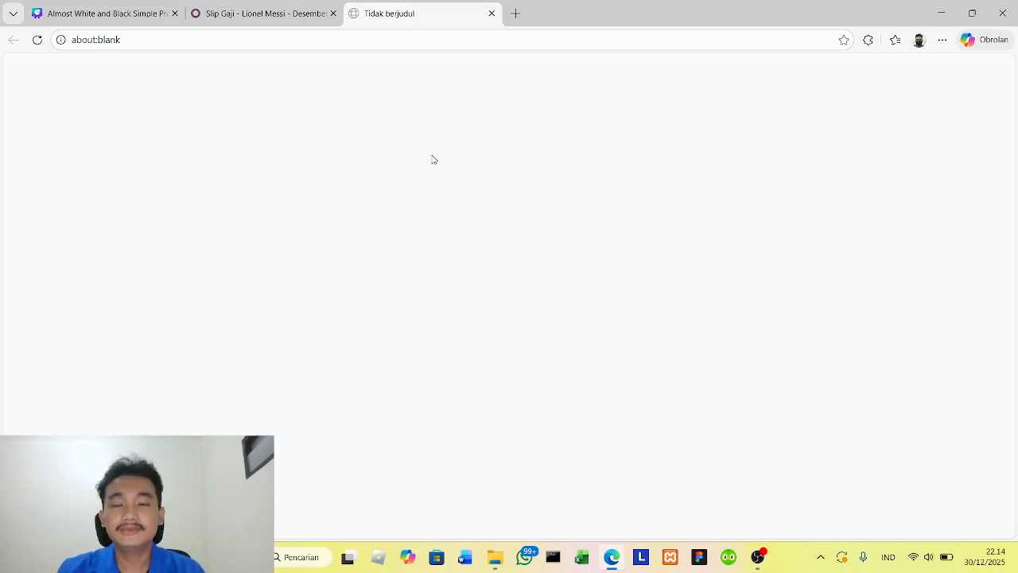
pyautogui.click(38, 41)
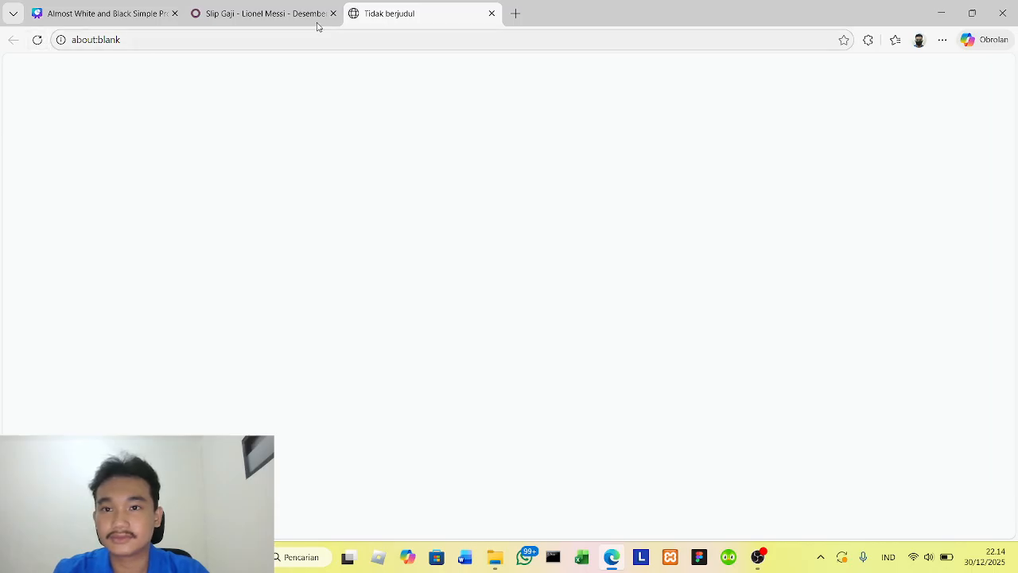
pyautogui.click(273, 14)
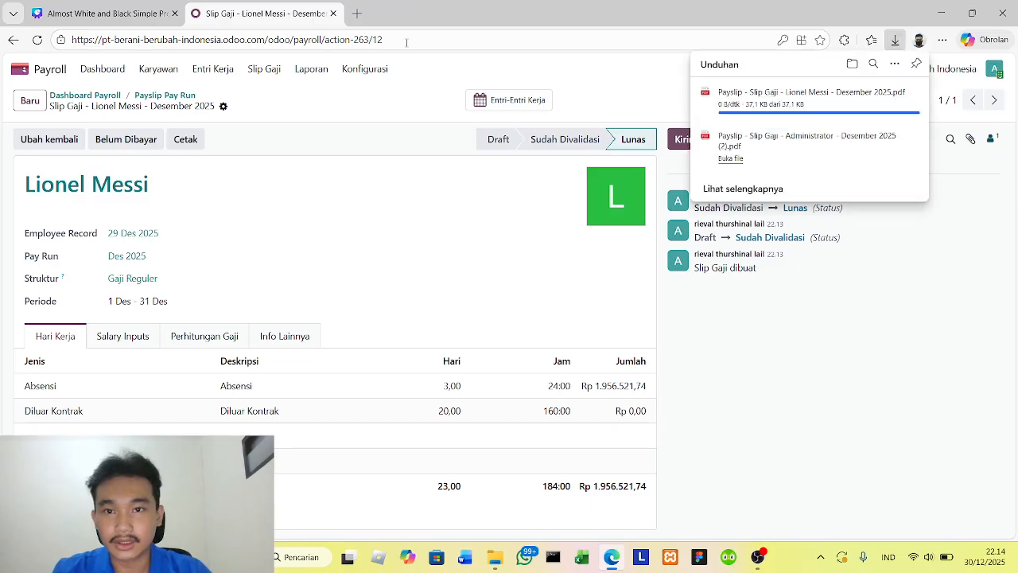
pyautogui.click(734, 105)
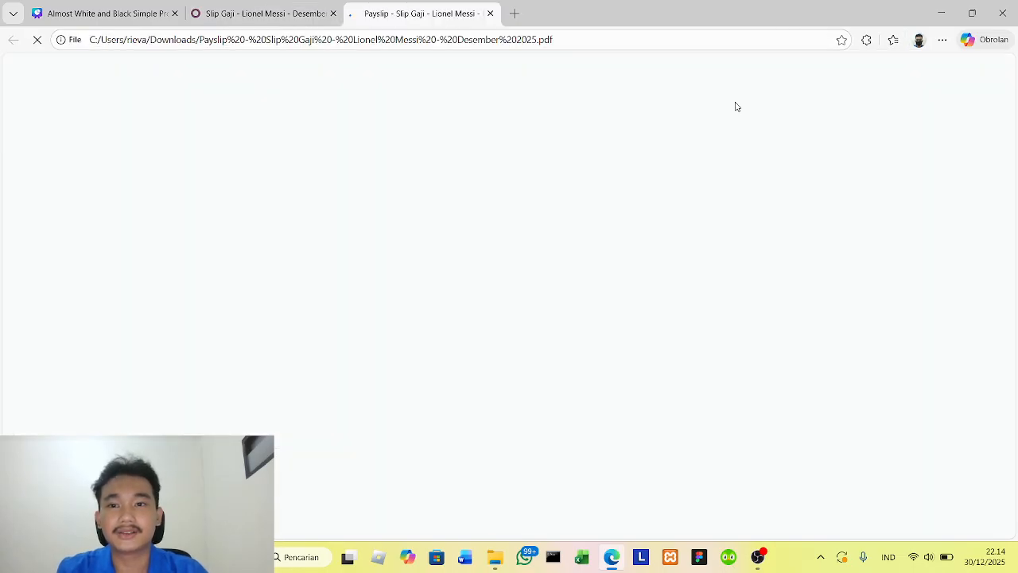
pyautogui.click(37, 40)
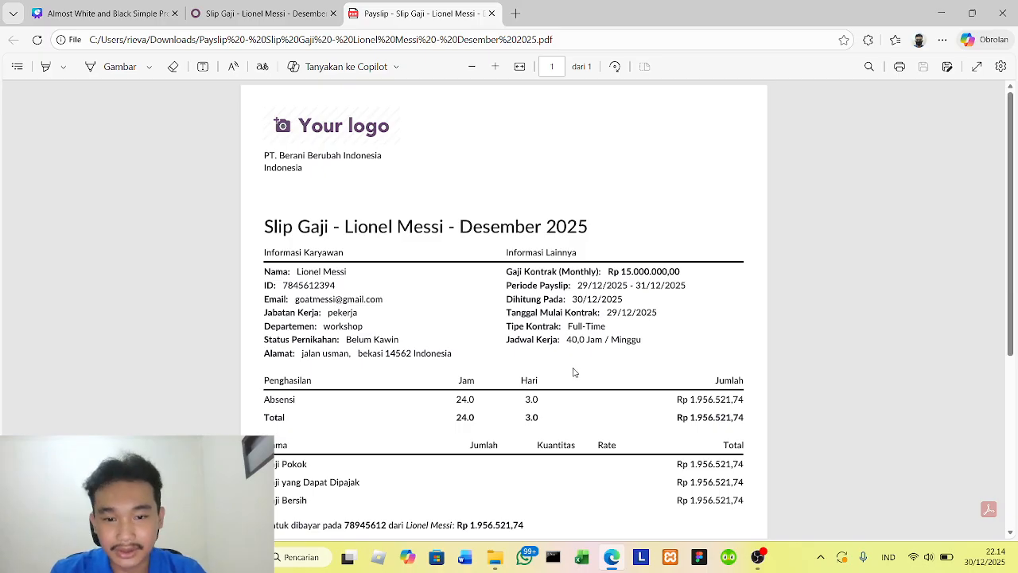
pyautogui.scroll(-1, 576, 372)
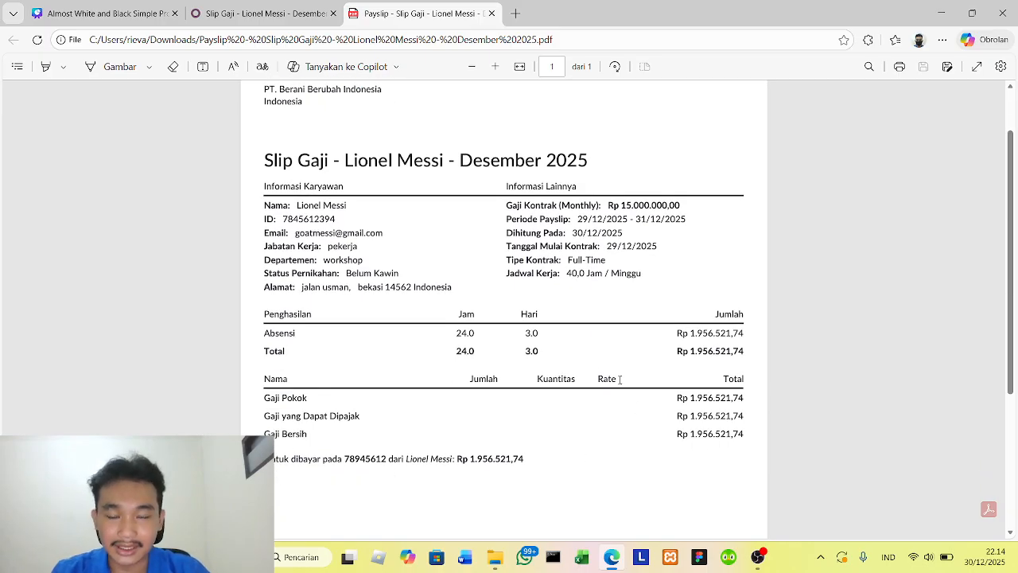
pyautogui.scroll(1, 600, 342)
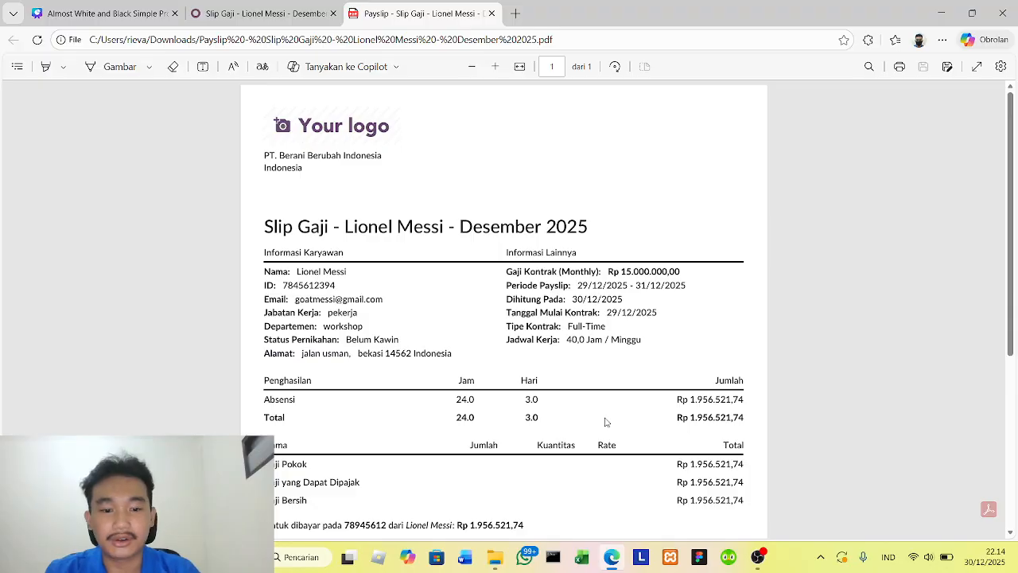
pyautogui.scroll(-1, 606, 422)
pyautogui.scroll(1, 598, 350)
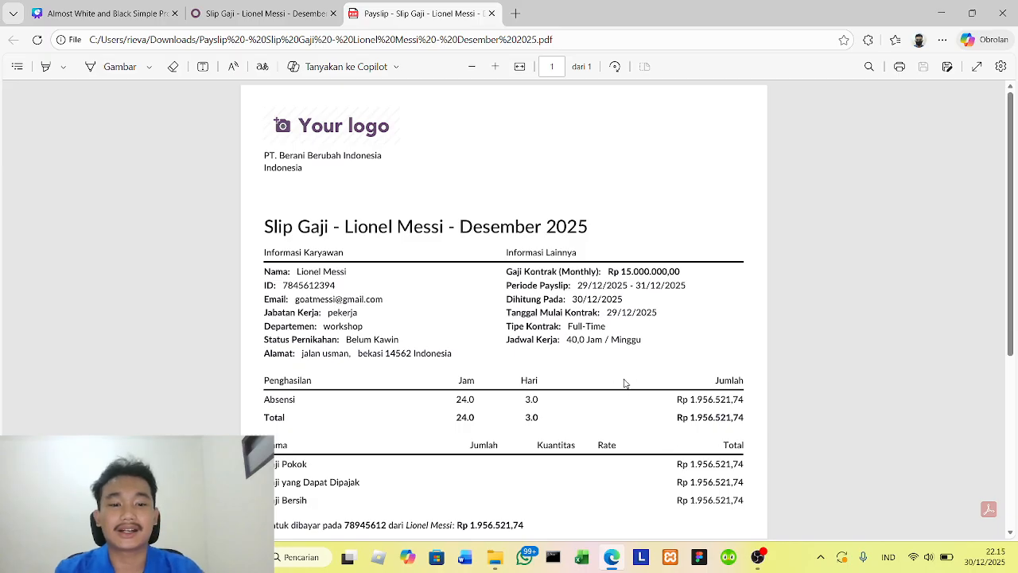
# - Return to Odoo and examine the payroll figures in the Dashboard app
pyautogui.click(262, 14)
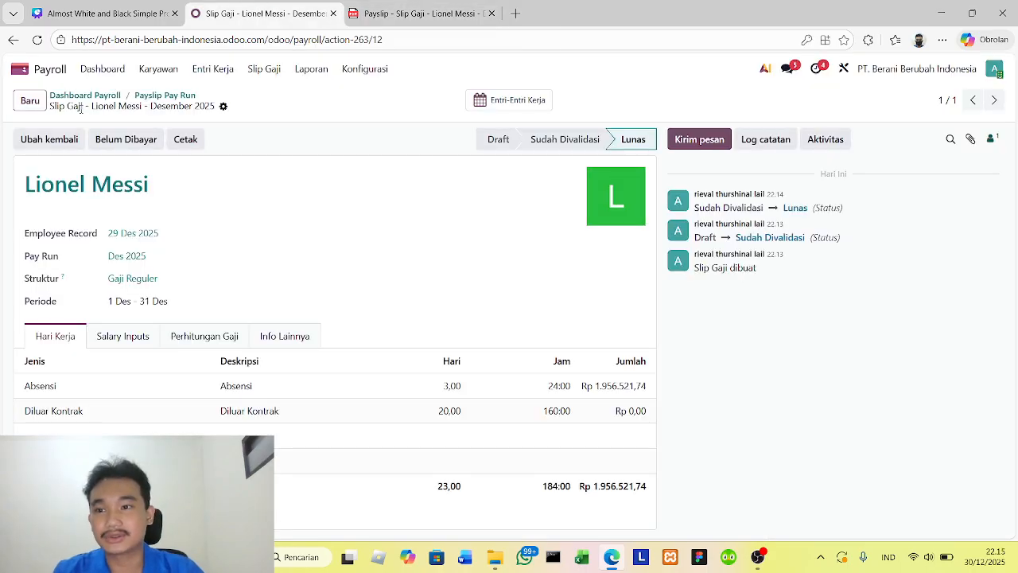
pyautogui.click(39, 72)
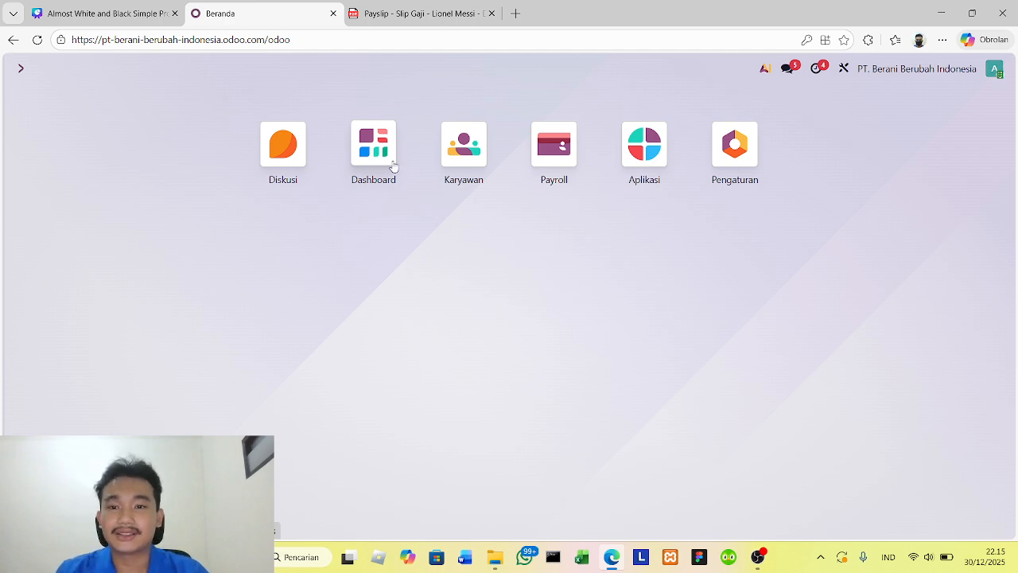
pyautogui.click(393, 165)
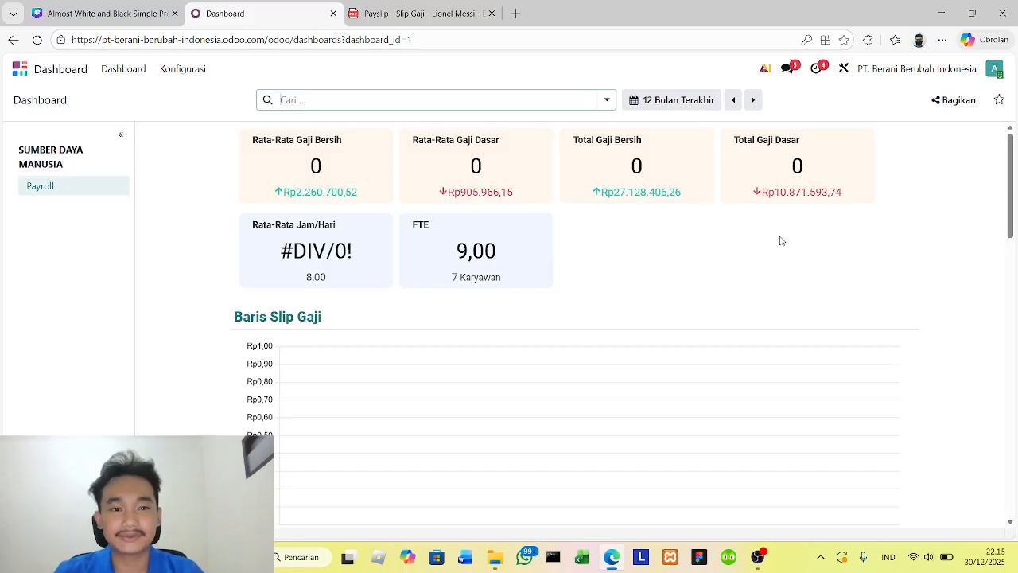
pyautogui.click(19, 69)
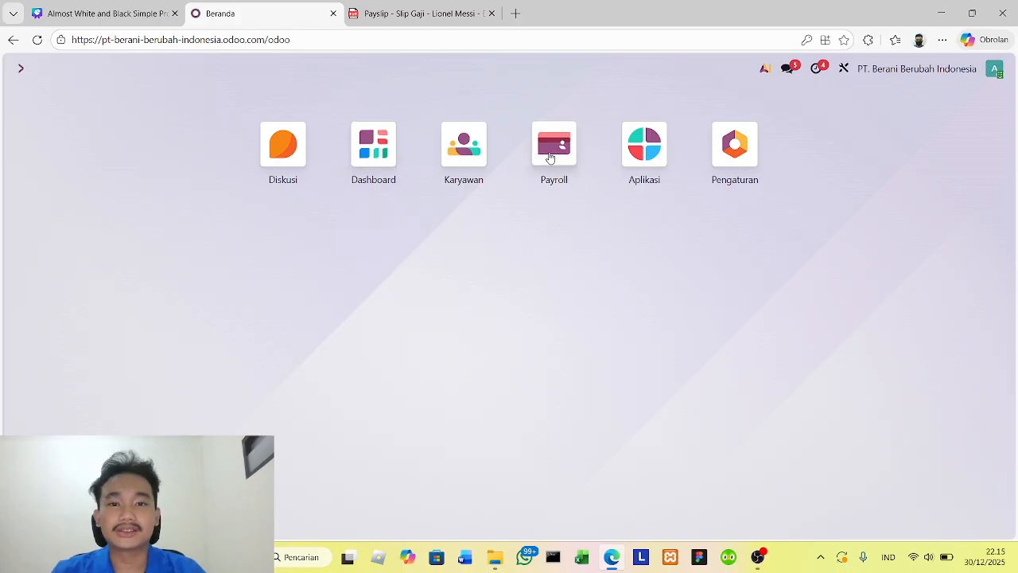
# - View Payroll's list of payslips with negative net pay and recheck Lionel Messi's payslip PDF
pyautogui.click(549, 160)
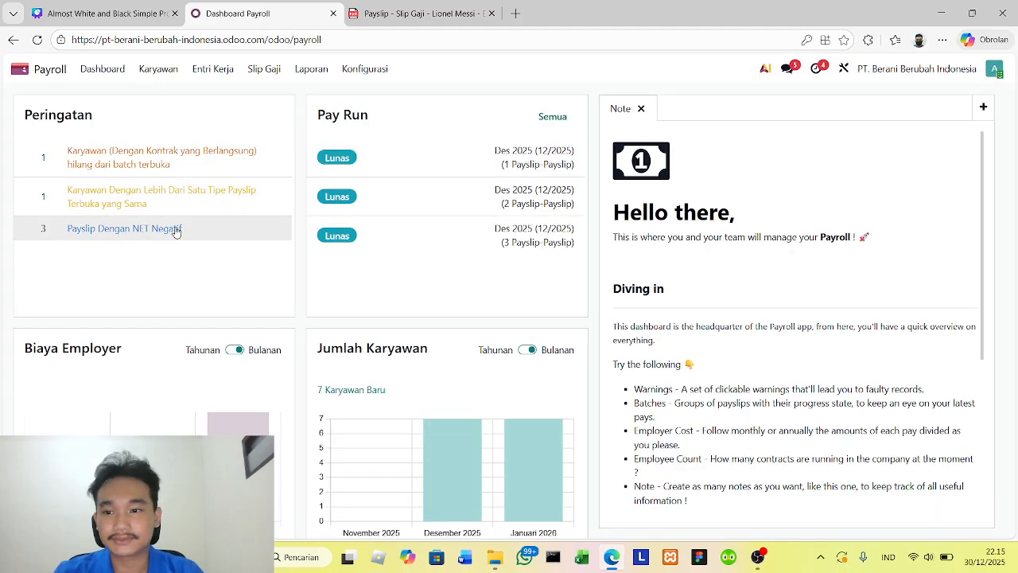
pyautogui.click(179, 230)
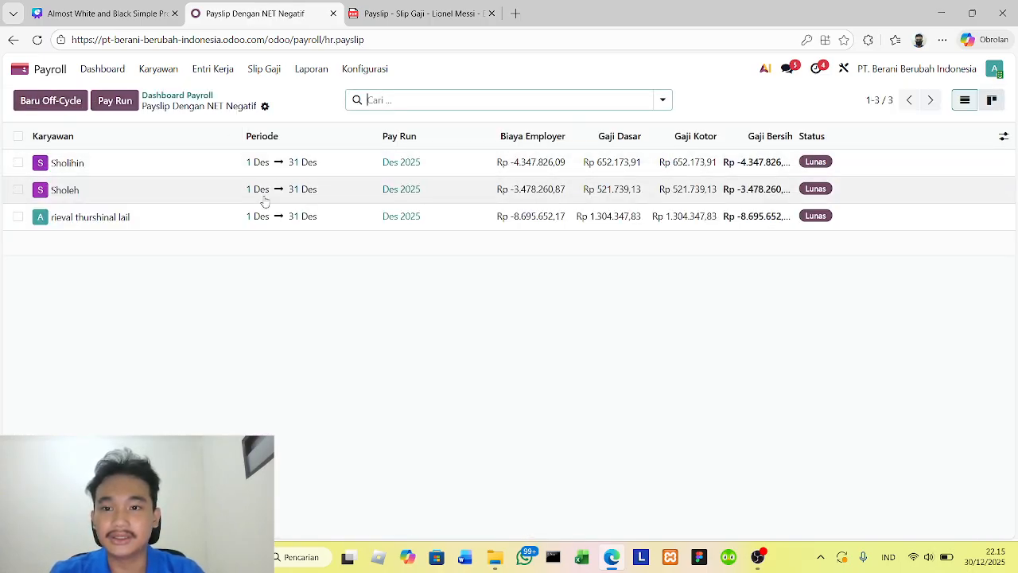
pyautogui.click(422, 14)
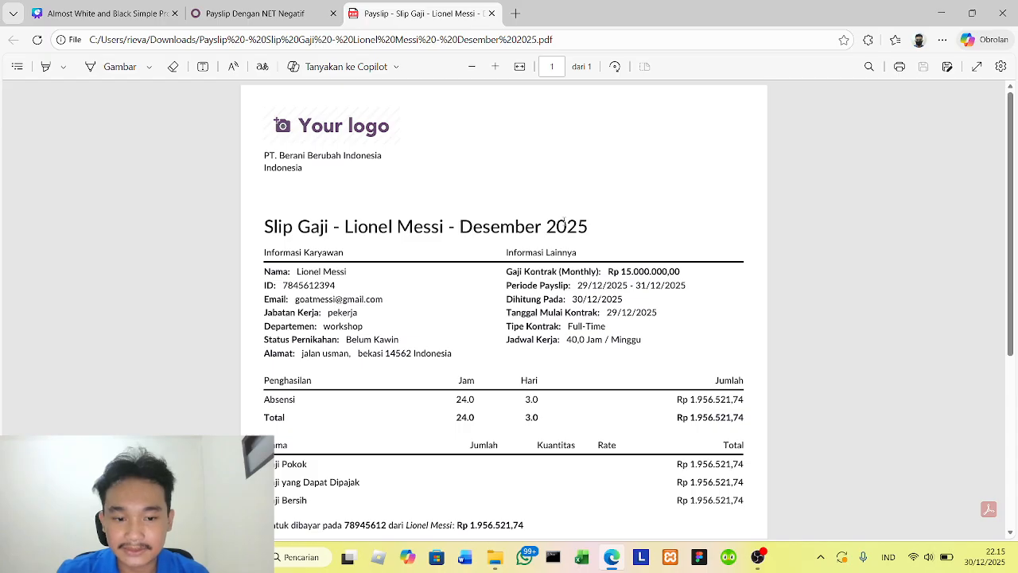
pyautogui.scroll(-2, 567, 223)
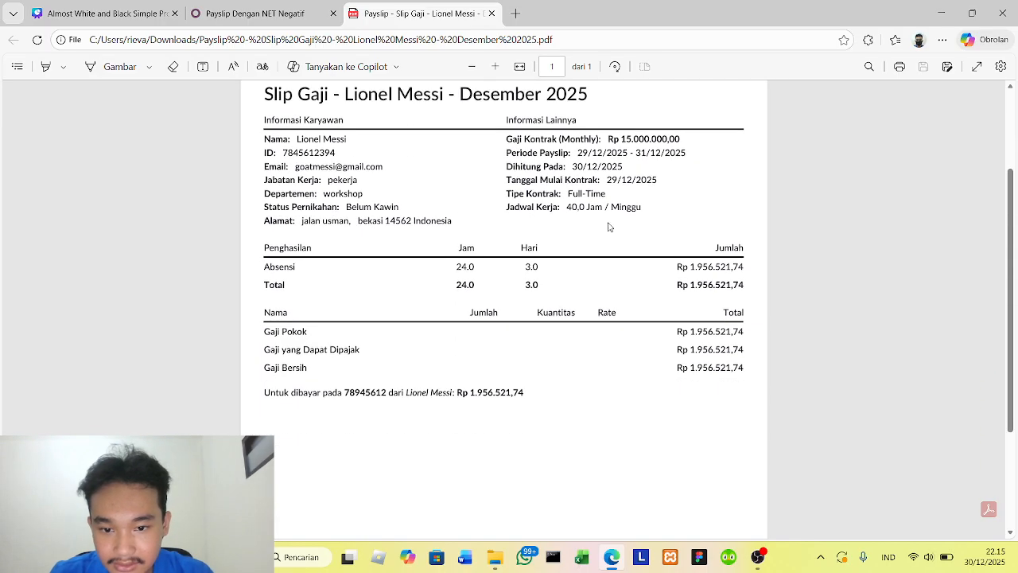
pyautogui.scroll(2, 666, 276)
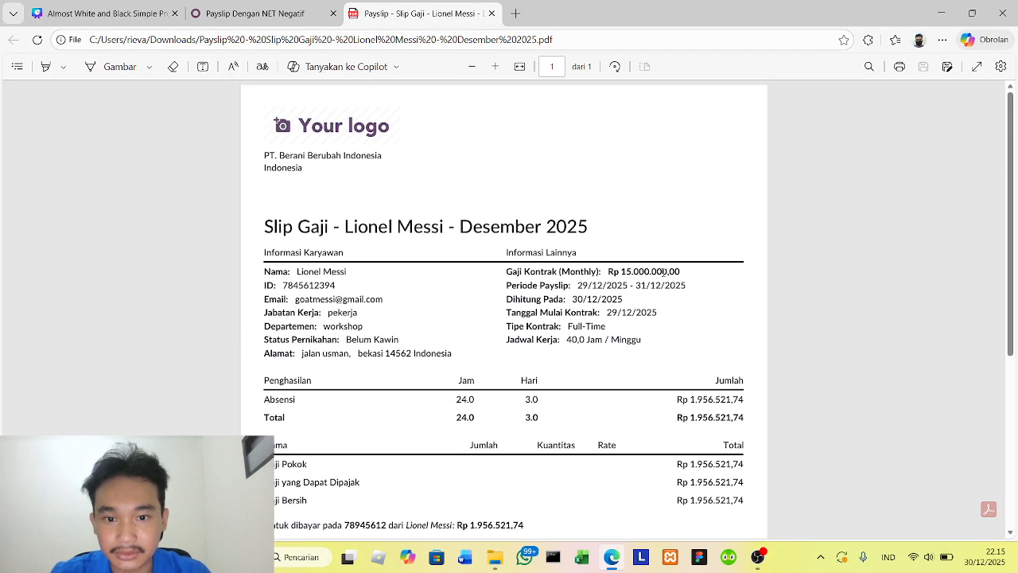
# - Return to the Payroll dashboard and open the salary adjustments list (Penyesuaian Gaji) to examine the employees' entries
pyautogui.click(282, 16)
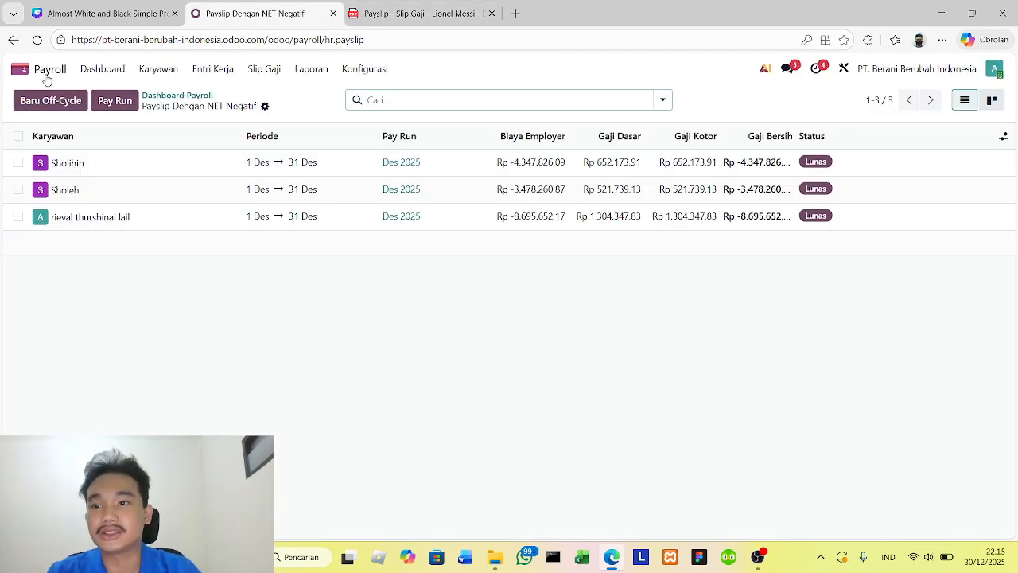
pyautogui.click(100, 70)
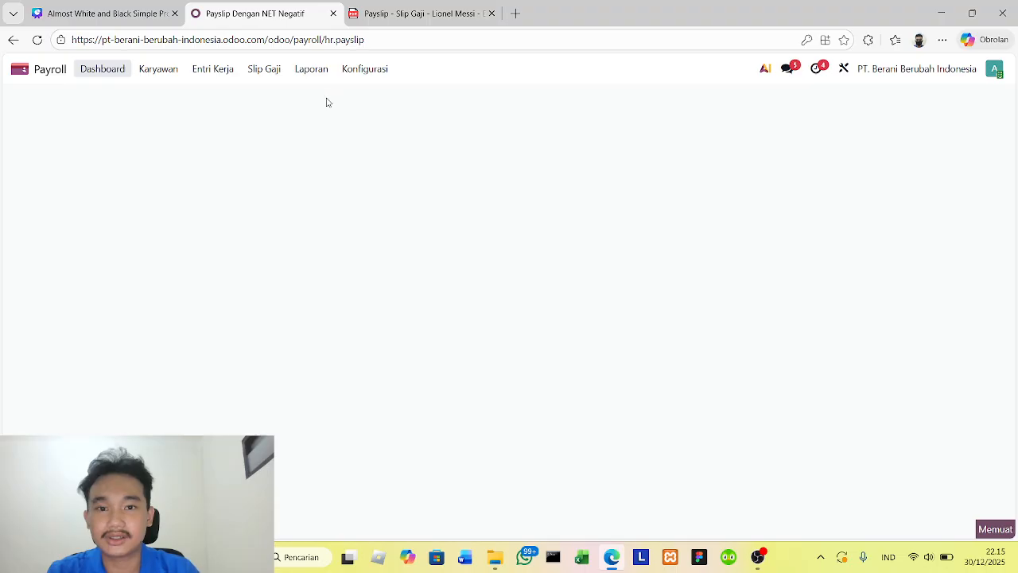
pyautogui.click(173, 74)
pyautogui.click(183, 112)
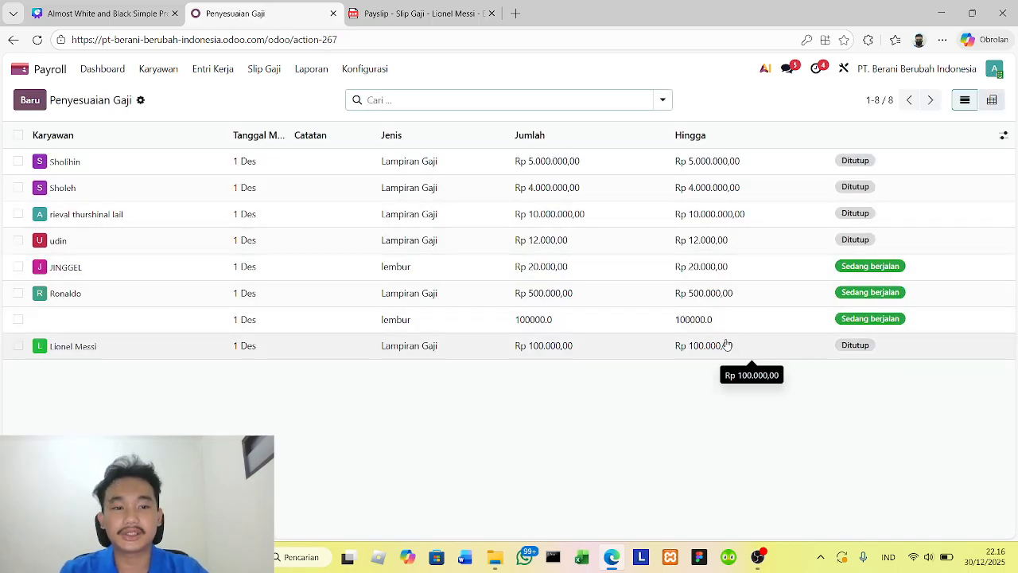
# - Mark the running Rp 20.000,00 lembur adjustment as completed and return to the salary adjustments list
pyautogui.click(602, 277)
pyautogui.click(80, 141)
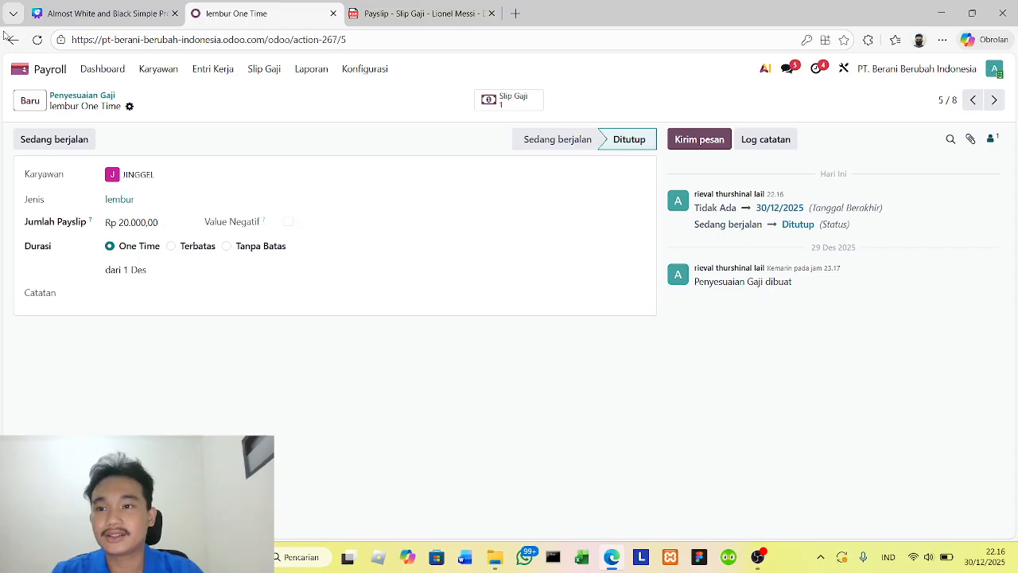
pyautogui.click(15, 39)
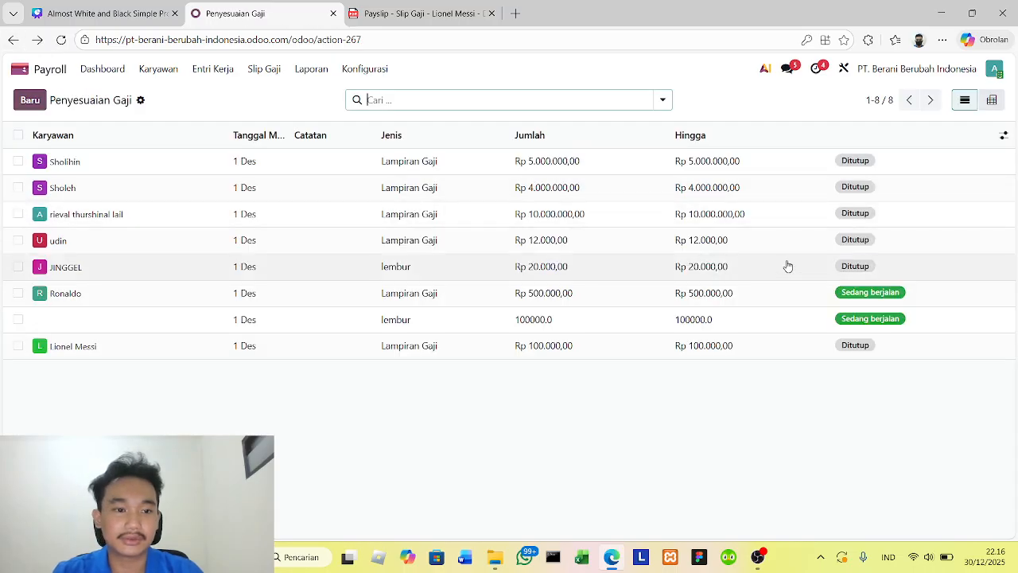
# - Mark Ronaldo's Lampiran Gaji adjustment as completed and return to the salary adjustments list
pyautogui.click(759, 300)
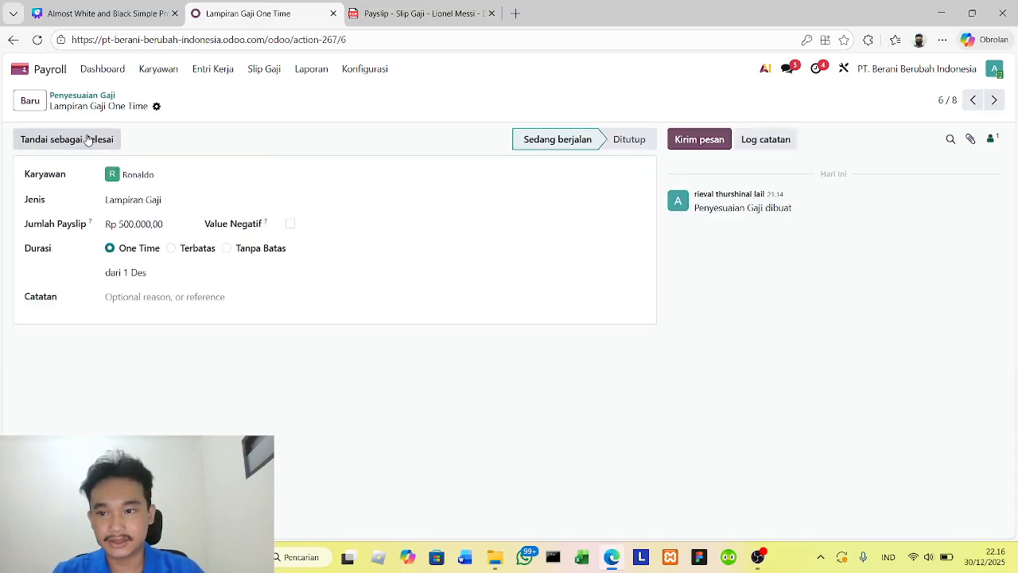
pyautogui.click(90, 139)
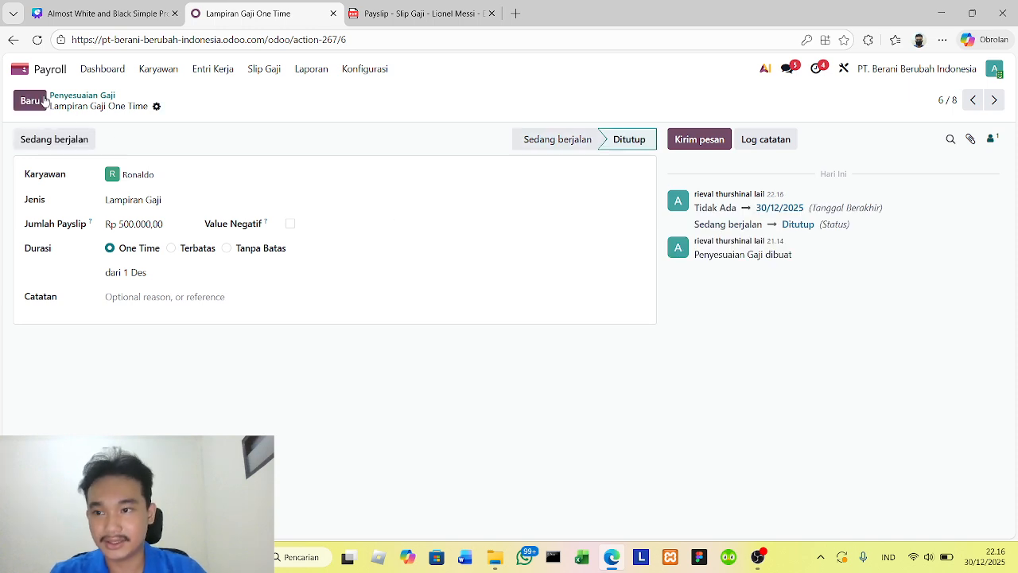
pyautogui.click(14, 39)
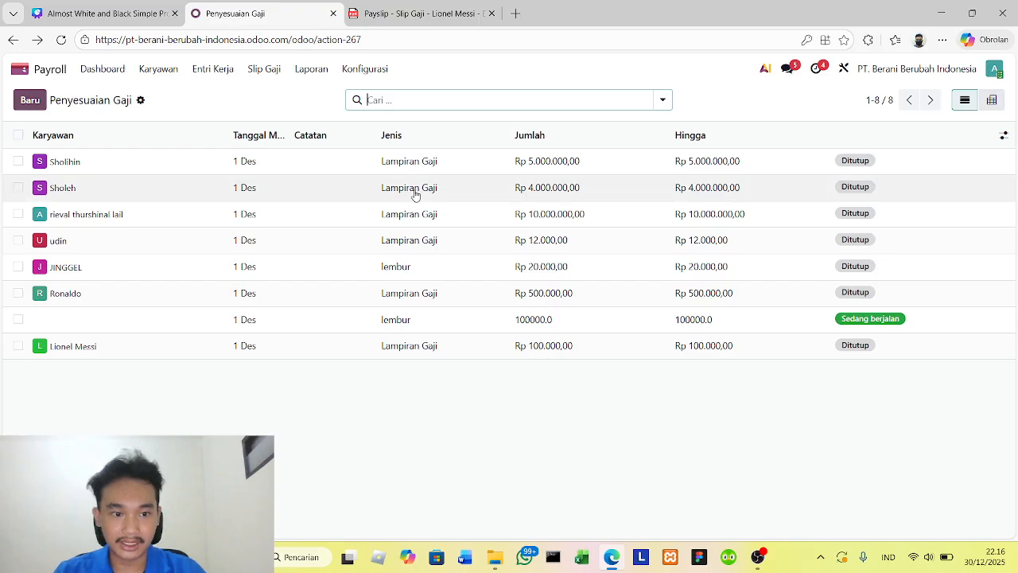
# - Assign the account owner as employee on the lembur adjustment without an employee, mark it as completed and return to the list
pyautogui.click(589, 327)
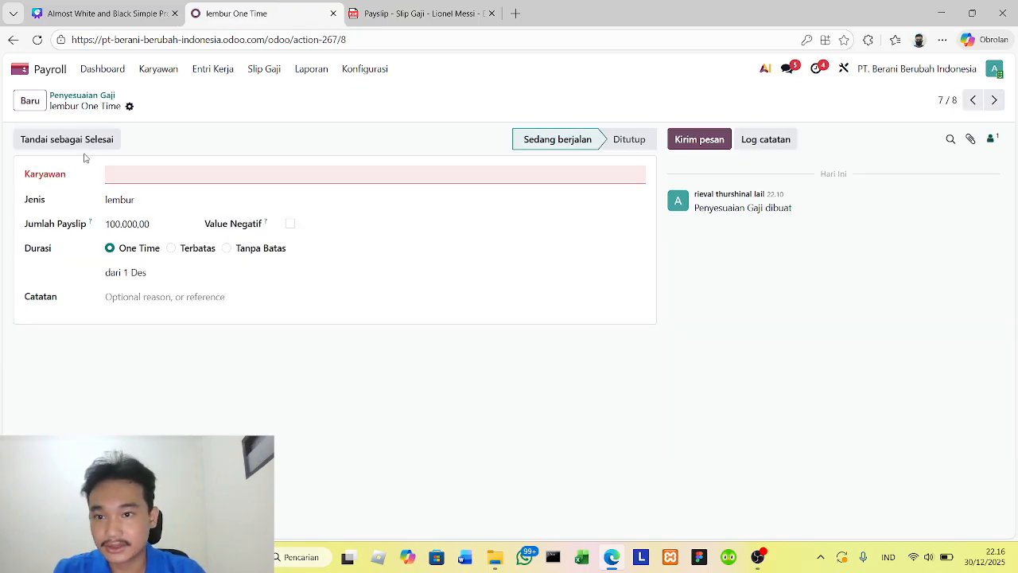
pyautogui.click(349, 173)
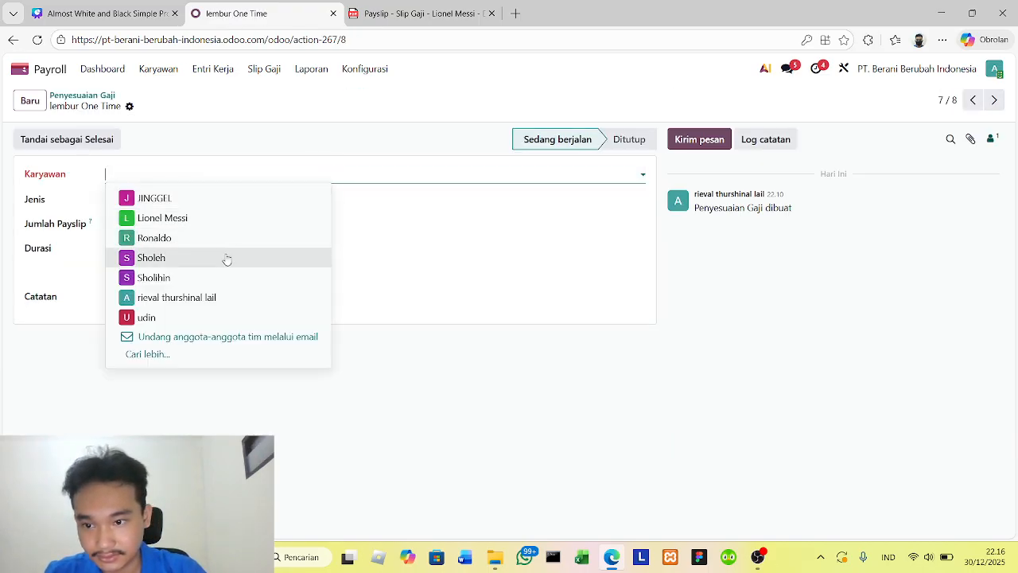
pyautogui.click(204, 300)
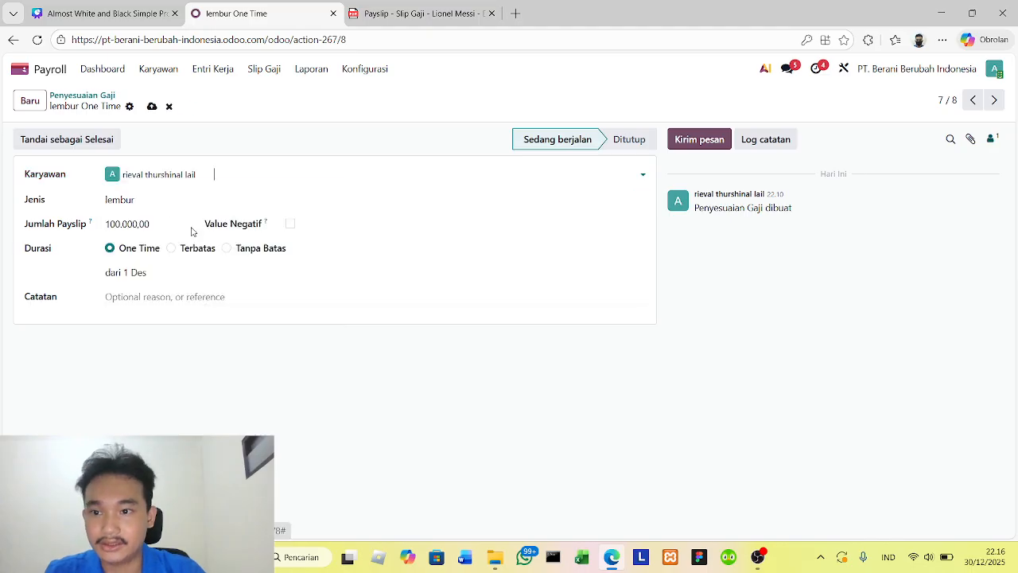
pyautogui.click(64, 139)
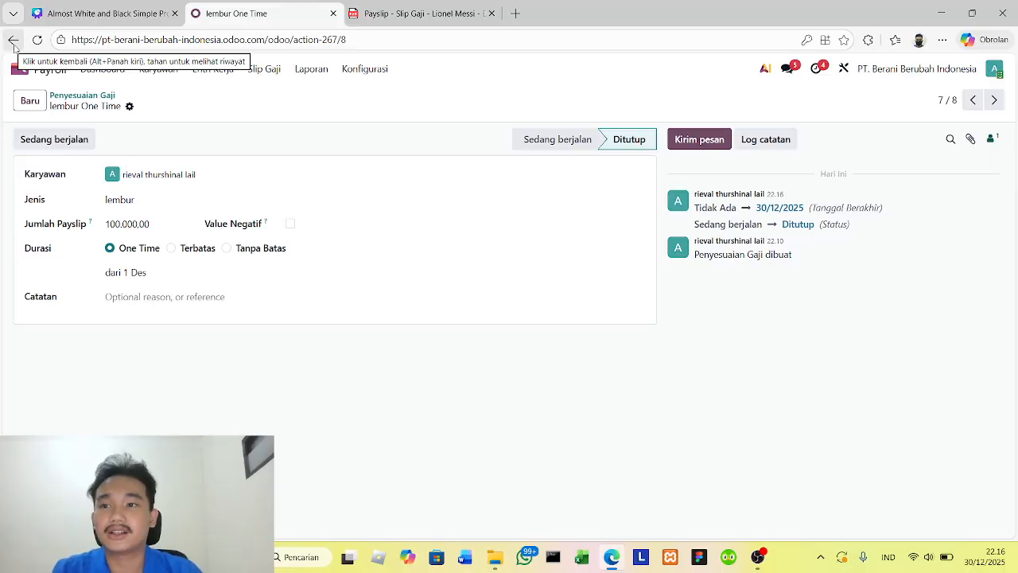
pyautogui.click(14, 44)
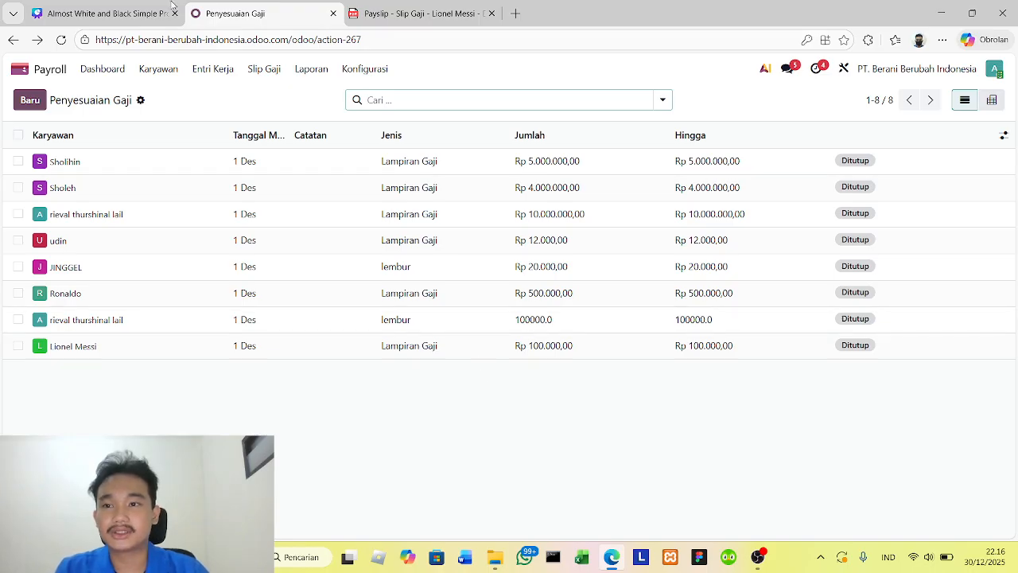
# - Switch to the Canva slide deck and present it full screen from the Sistem ERP title slide
pyautogui.click(104, 14)
pyautogui.click(149, 491)
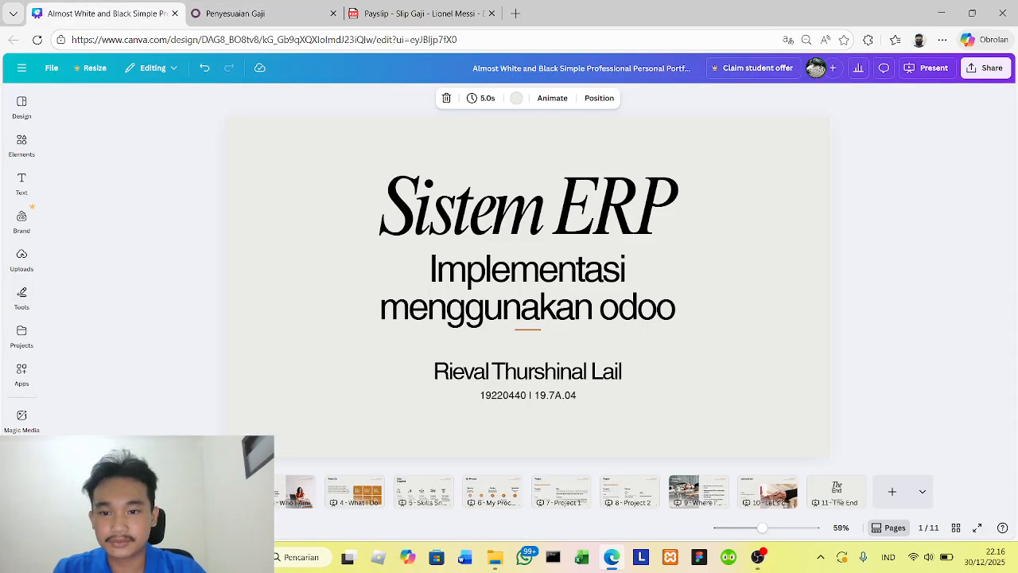
pyautogui.click(923, 68)
pyautogui.click(895, 347)
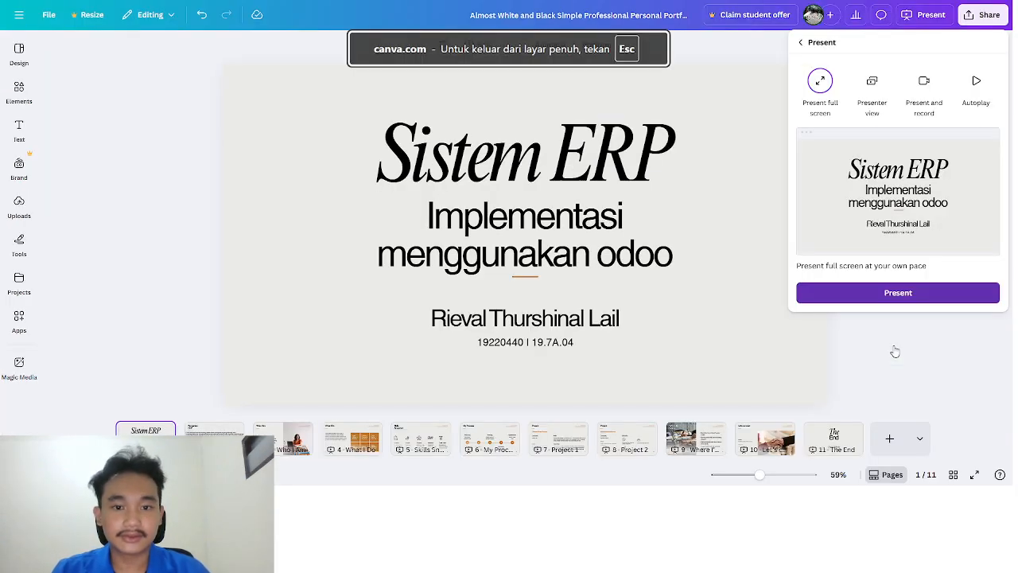